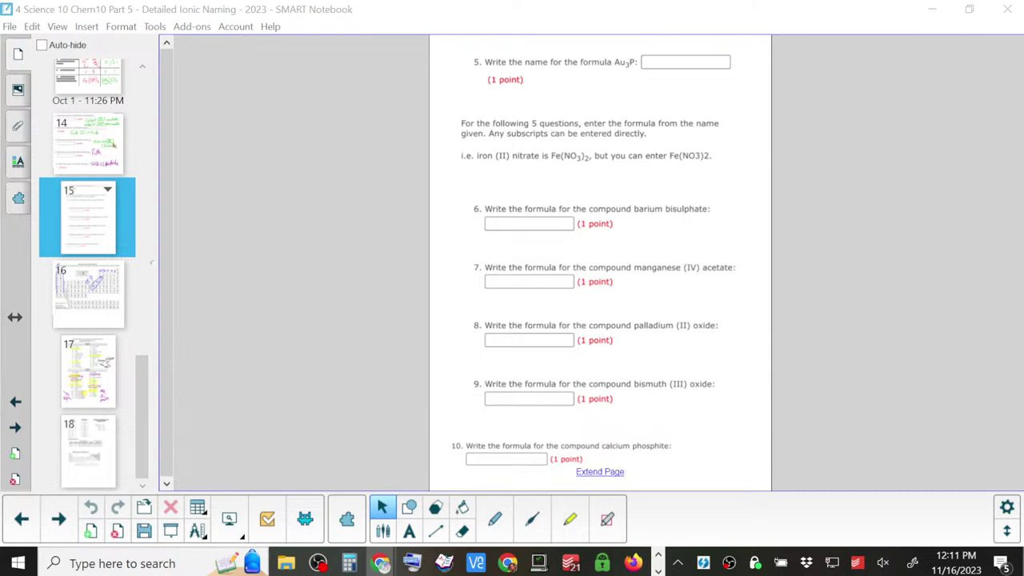
- Maximize the Chrome window showing ClassDojo's six random student groups
{"action": "mouse_move", "coordinate": [0, 160]}
{"action": "left_mouse_down"}
{"action": "mouse_move", "coordinate": [2, 145]}
{"action": "mouse_move", "coordinate": [263, 33]}
{"action": "mouse_move", "coordinate": [542, 6]}
{"action": "left_mouse_up"}
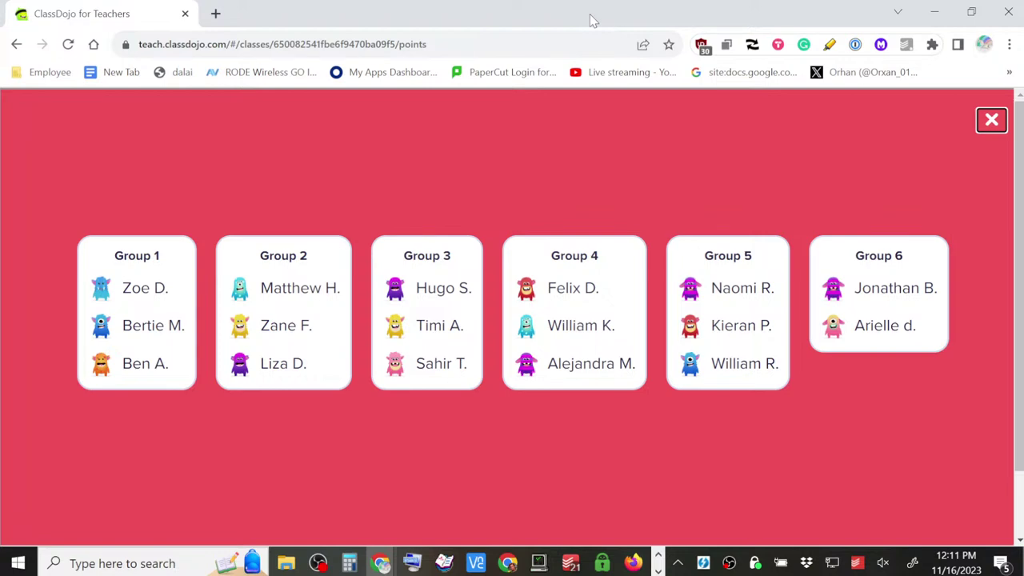
- Drag the ClassDojo window aside so SMART Notebook's page 15 is visible again
{"action": "mouse_move", "coordinate": [592, 20]}
{"action": "left_mouse_down"}
{"action": "mouse_move", "coordinate": [383, 114]}
{"action": "mouse_move", "coordinate": [8, 156]}
{"action": "left_mouse_up"}
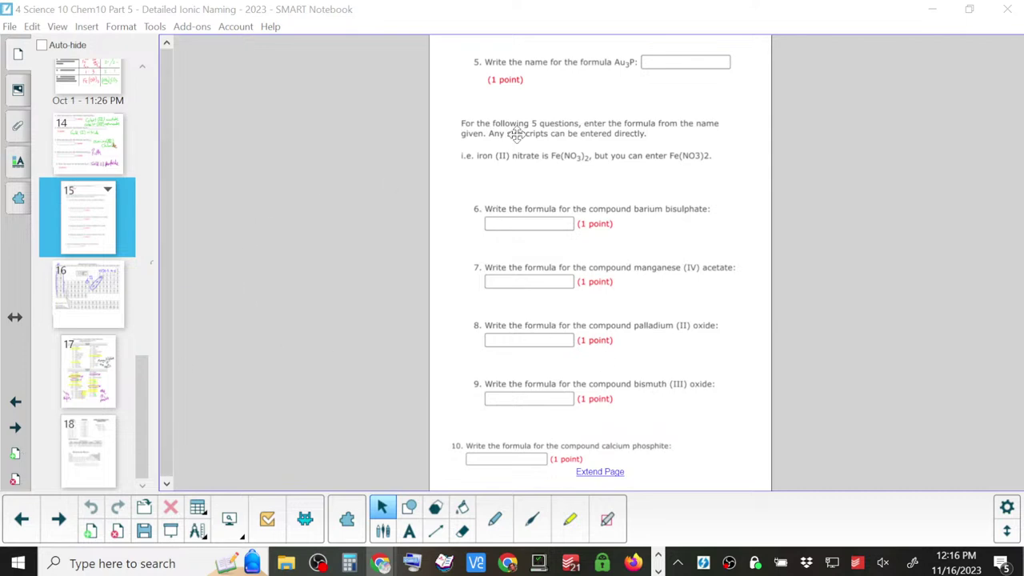
- Shrink the questions 5–9 block and place a resized question 10 at top right beside question 5
{"action": "mouse_move", "coordinate": [519, 133]}
{"action": "left_mouse_down"}
{"action": "mouse_move", "coordinate": [517, 147]}
{"action": "mouse_move", "coordinate": [528, 146]}
{"action": "mouse_move", "coordinate": [516, 138]}
{"action": "left_mouse_up"}
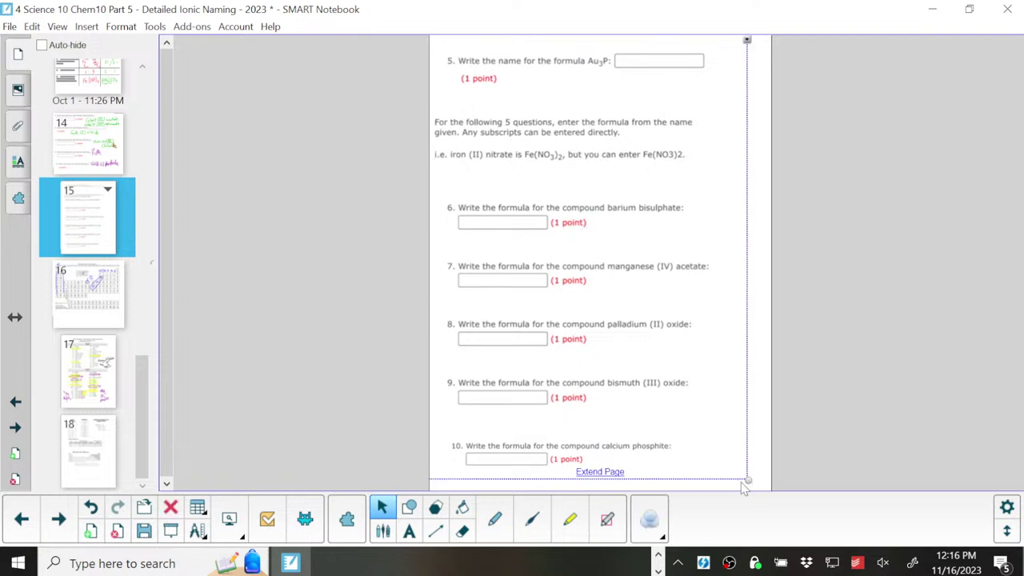
{"action": "mouse_move", "coordinate": [747, 480]}
{"action": "left_mouse_down"}
{"action": "mouse_move", "coordinate": [726, 432]}
{"action": "mouse_move", "coordinate": [624, 313]}
{"action": "left_mouse_up"}
{"action": "left_click_drag", "start_coordinate": [587, 445], "coordinate": [601, 336]}
{"action": "mouse_move", "coordinate": [706, 371]}
{"action": "left_mouse_down"}
{"action": "mouse_move", "coordinate": [632, 353]}
{"action": "mouse_move", "coordinate": [711, 181]}
{"action": "left_mouse_up"}
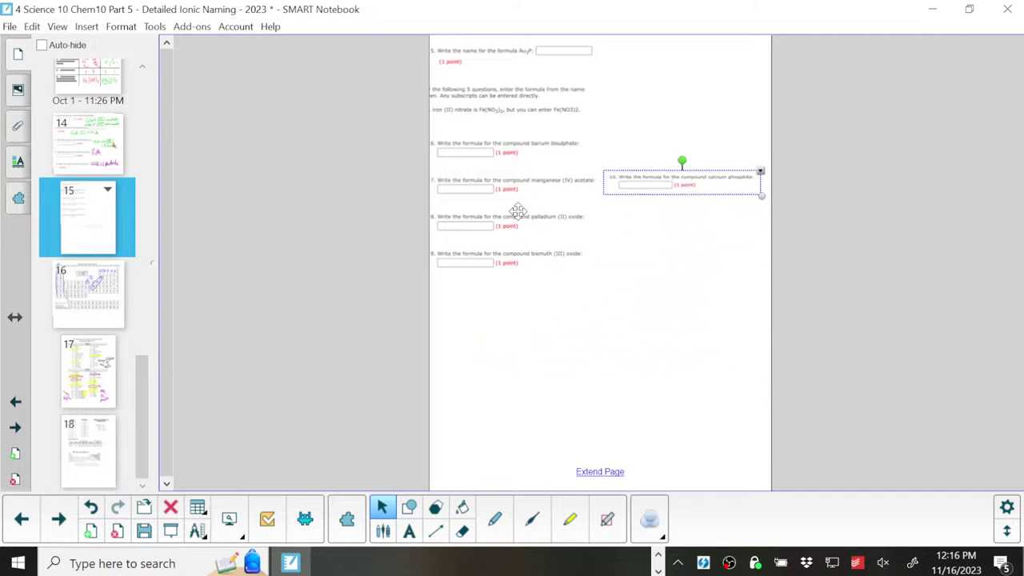
{"action": "left_click", "coordinate": [58, 518]}
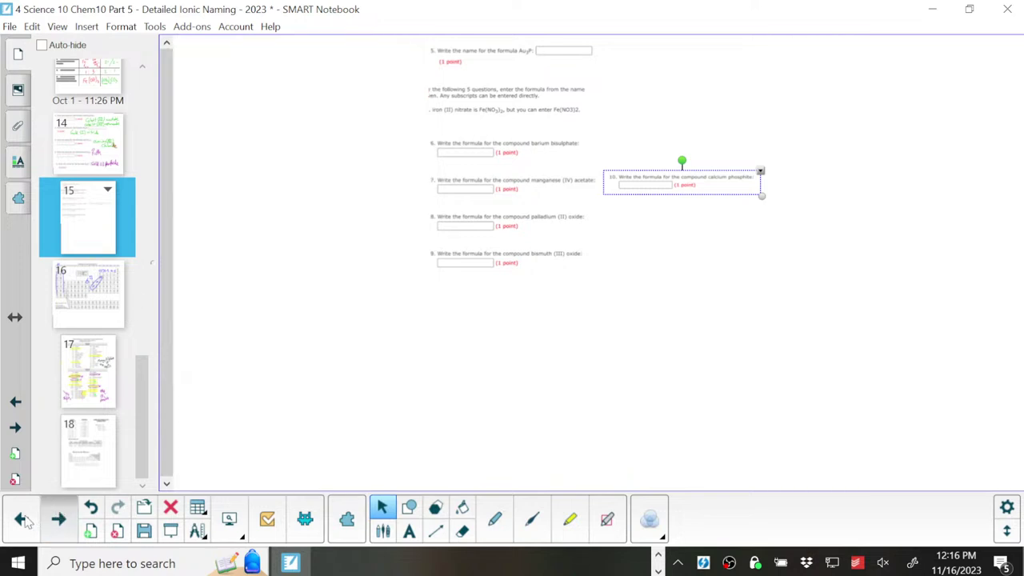
{"action": "left_click", "coordinate": [22, 518]}
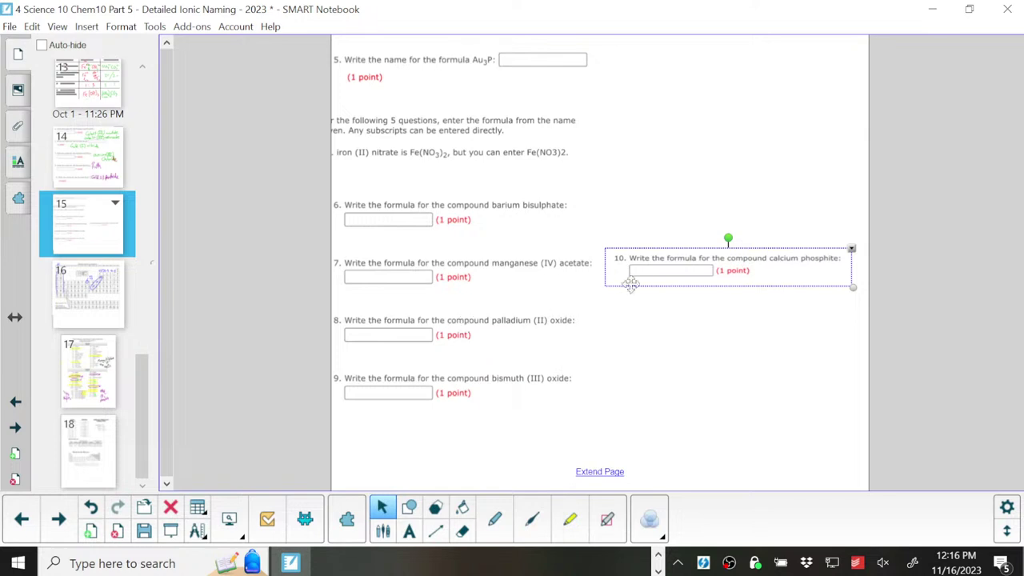
{"action": "mouse_move", "coordinate": [696, 261]}
{"action": "left_mouse_down"}
{"action": "mouse_move", "coordinate": [696, 65]}
{"action": "mouse_move", "coordinate": [659, 74]}
{"action": "left_mouse_up"}
{"action": "left_click_drag", "start_coordinate": [843, 89], "coordinate": [861, 94]}
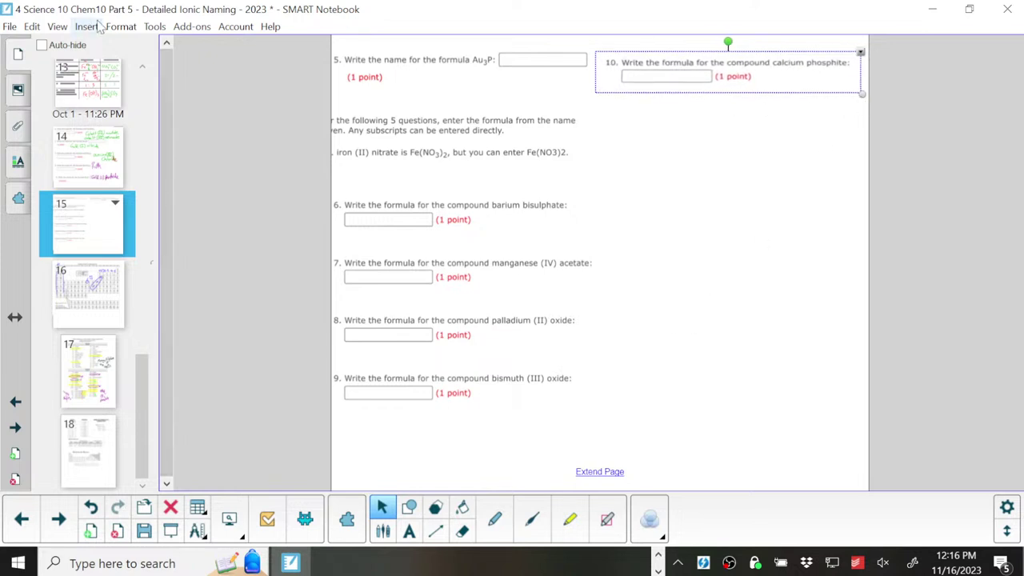
- Zoom page 15 to 100%, then to 125%
{"action": "left_click", "coordinate": [70, 29]}
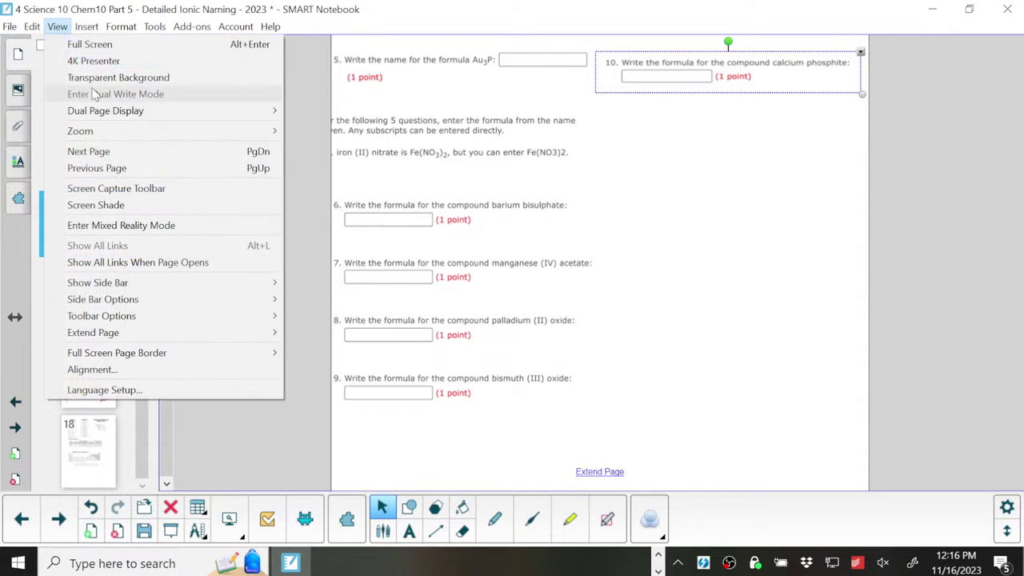
{"action": "mouse_move", "coordinate": [96, 131]}
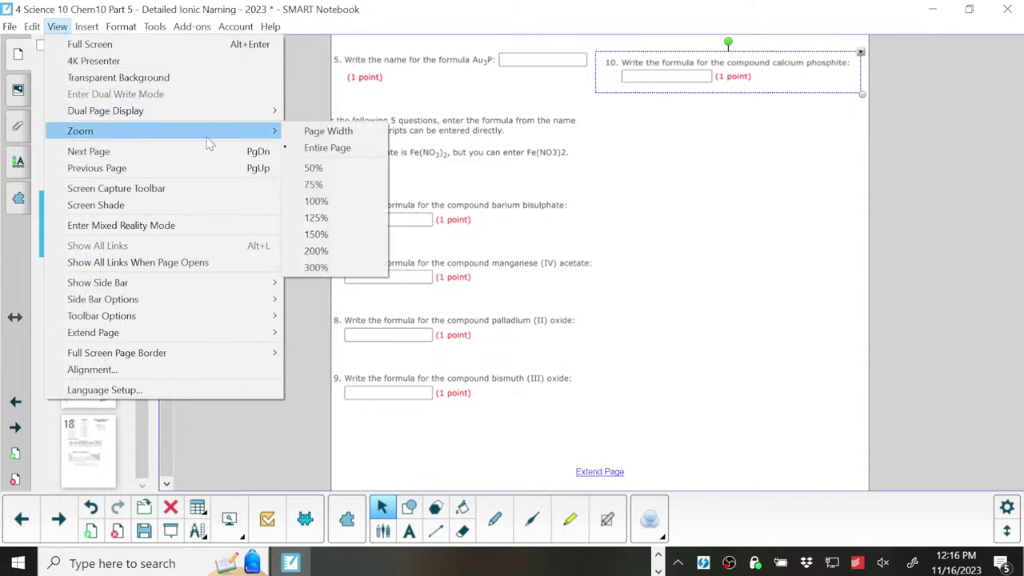
{"action": "left_click", "coordinate": [324, 198]}
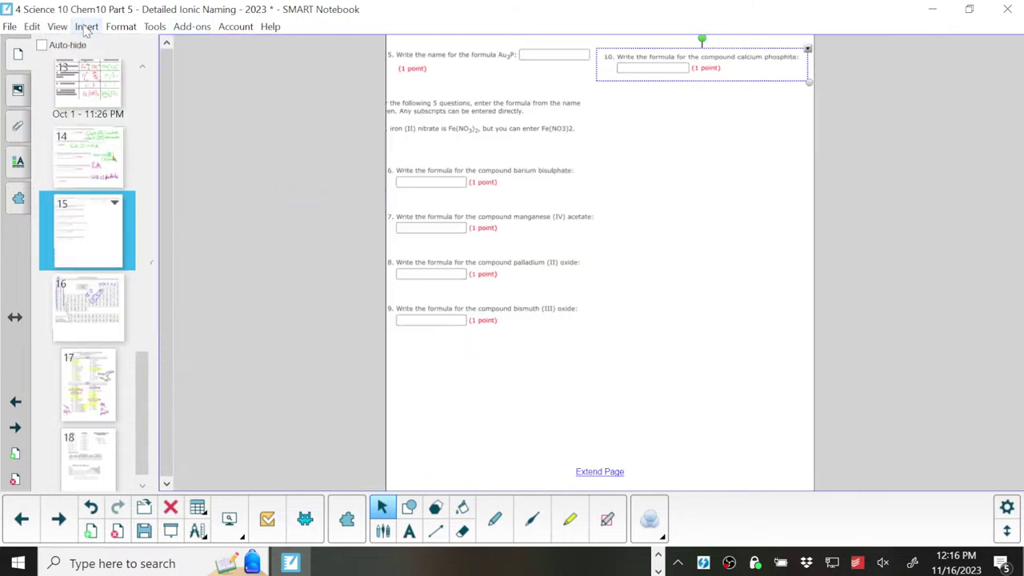
{"action": "left_click", "coordinate": [56, 27]}
{"action": "mouse_move", "coordinate": [160, 138]}
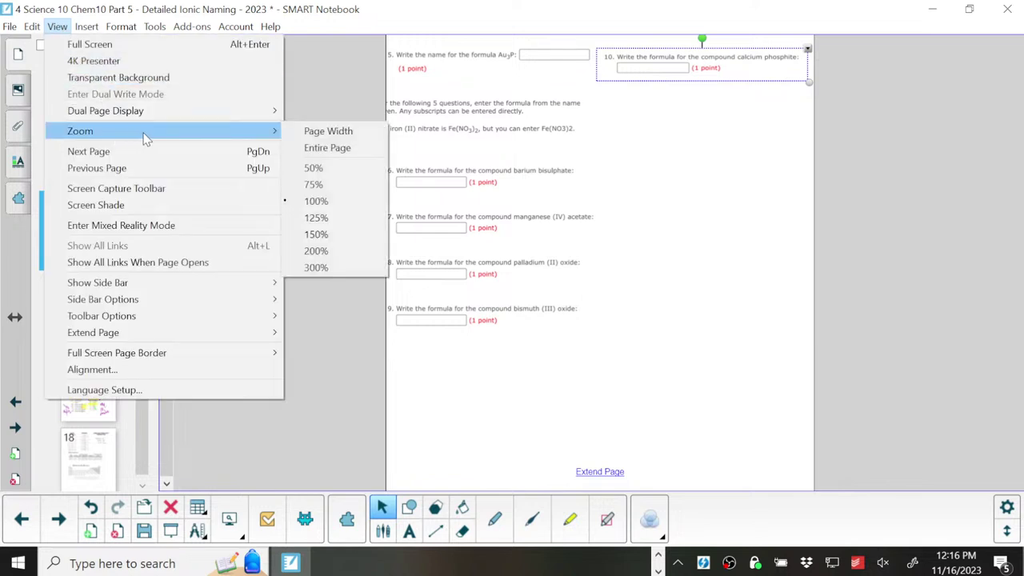
{"action": "left_click", "coordinate": [323, 233]}
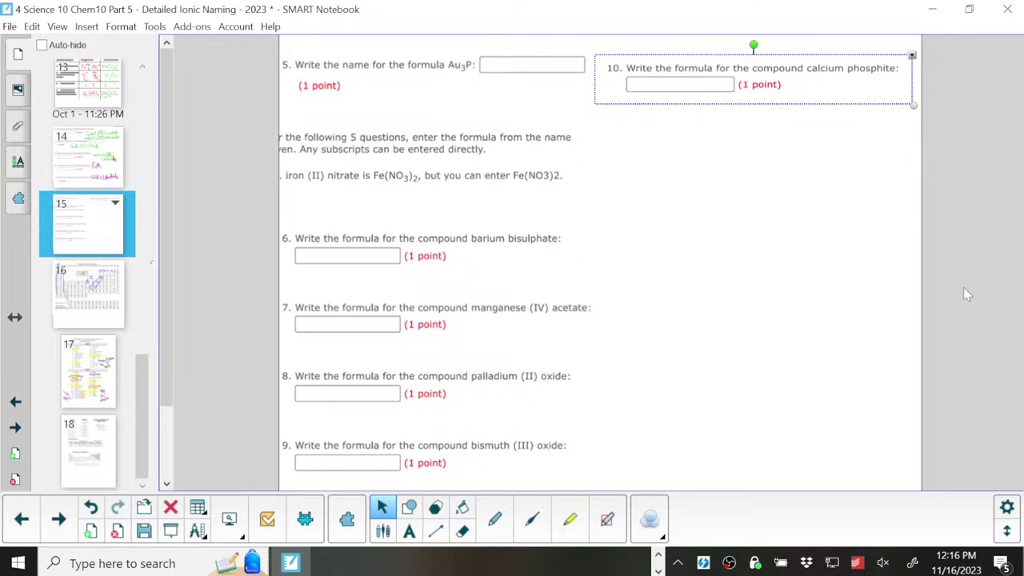
- Nudge the questions 5–9 block and the question 10 block slightly higher on page 15
{"action": "left_click", "coordinate": [430, 424]}
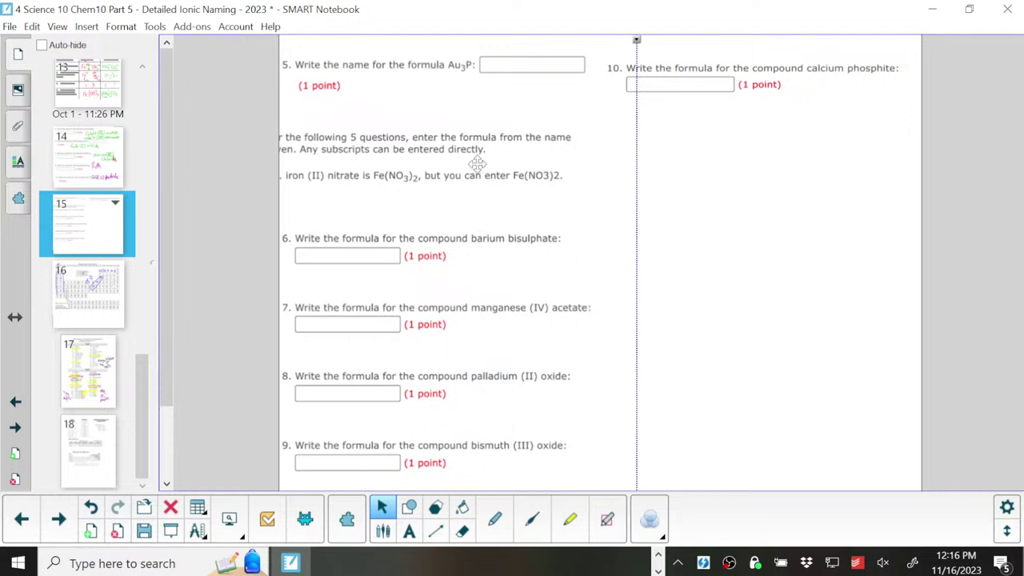
{"action": "left_click_drag", "start_coordinate": [475, 158], "coordinate": [472, 139]}
{"action": "left_click", "coordinate": [774, 349]}
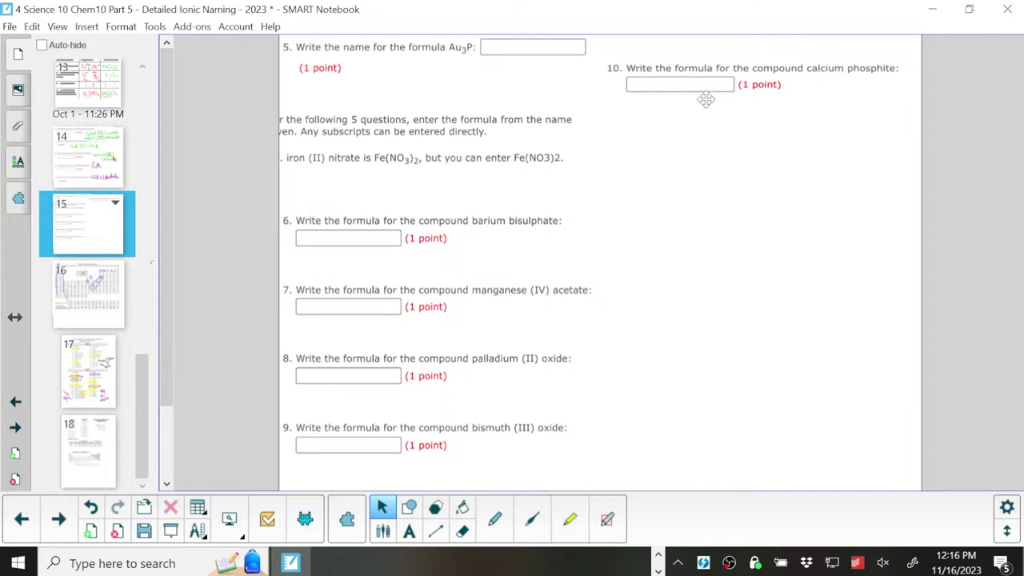
{"action": "left_click", "coordinate": [702, 69]}
{"action": "left_click_drag", "start_coordinate": [702, 69], "coordinate": [703, 53]}
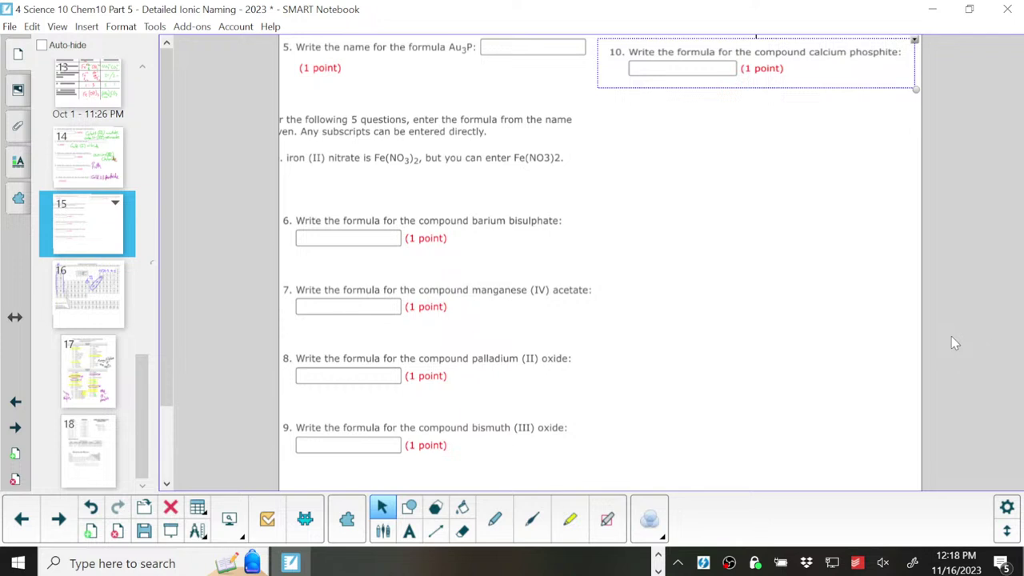
- With the light blue pen, write 'Gold (I) Phosphide' under question 5
{"action": "left_click", "coordinate": [494, 519]}
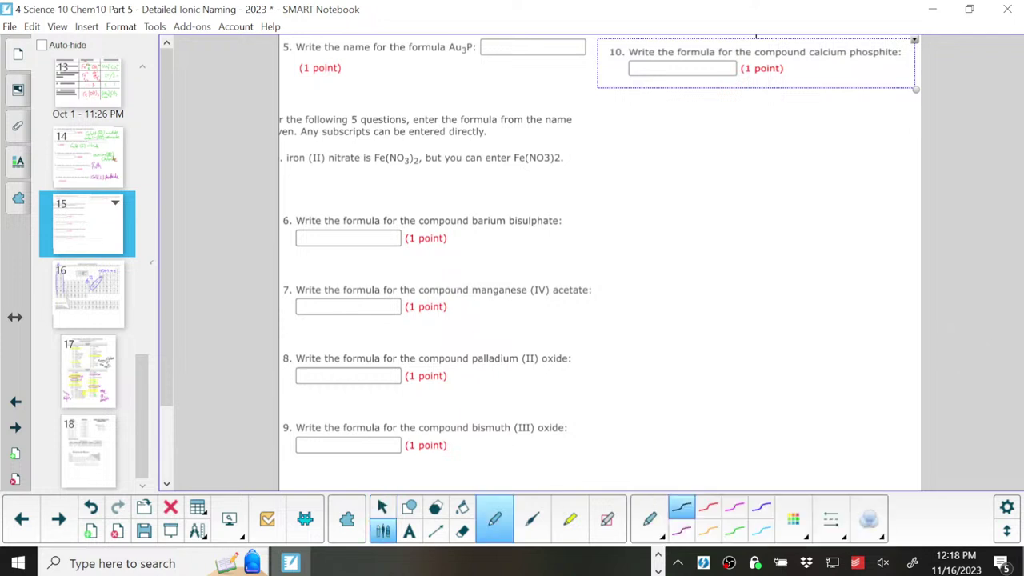
{"action": "left_click", "coordinate": [760, 531]}
{"action": "mouse_move", "coordinate": [760, 266]}
{"action": "left_mouse_down"}
{"action": "mouse_move", "coordinate": [802, 320]}
{"action": "mouse_move", "coordinate": [782, 354]}
{"action": "left_mouse_up"}
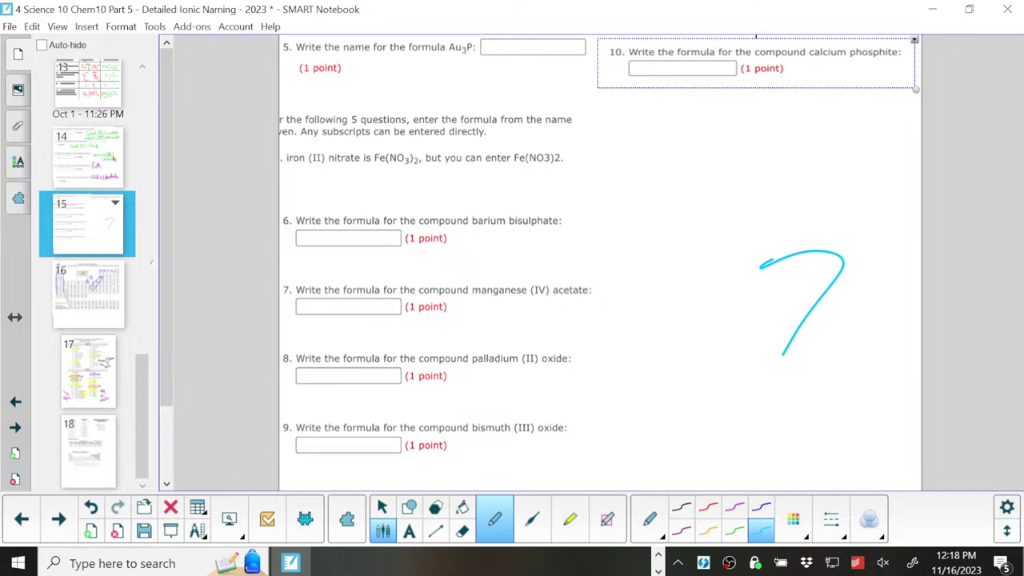
{"action": "mouse_move", "coordinate": [373, 66]}
{"action": "left_mouse_down"}
{"action": "mouse_move", "coordinate": [375, 80]}
{"action": "mouse_move", "coordinate": [399, 90]}
{"action": "left_mouse_up"}
{"action": "mouse_move", "coordinate": [415, 73]}
{"action": "left_mouse_down"}
{"action": "mouse_move", "coordinate": [416, 92]}
{"action": "mouse_move", "coordinate": [439, 79]}
{"action": "mouse_move", "coordinate": [443, 98]}
{"action": "left_mouse_up"}
{"action": "mouse_move", "coordinate": [453, 76]}
{"action": "left_mouse_down"}
{"action": "mouse_move", "coordinate": [453, 93]}
{"action": "mouse_move", "coordinate": [462, 75]}
{"action": "mouse_move", "coordinate": [463, 93]}
{"action": "left_mouse_up"}
{"action": "mouse_move", "coordinate": [465, 70]}
{"action": "left_mouse_down"}
{"action": "mouse_move", "coordinate": [468, 99]}
{"action": "mouse_move", "coordinate": [489, 83]}
{"action": "mouse_move", "coordinate": [534, 102]}
{"action": "mouse_move", "coordinate": [538, 88]}
{"action": "left_mouse_up"}
{"action": "mouse_move", "coordinate": [541, 68]}
{"action": "left_mouse_down"}
{"action": "mouse_move", "coordinate": [542, 93]}
{"action": "mouse_move", "coordinate": [552, 89]}
{"action": "left_mouse_up"}
{"action": "left_click_drag", "start_coordinate": [560, 73], "coordinate": [563, 89]}
{"action": "mouse_move", "coordinate": [573, 65]}
{"action": "left_mouse_down"}
{"action": "mouse_move", "coordinate": [573, 93]}
{"action": "mouse_move", "coordinate": [582, 90]}
{"action": "left_mouse_up"}
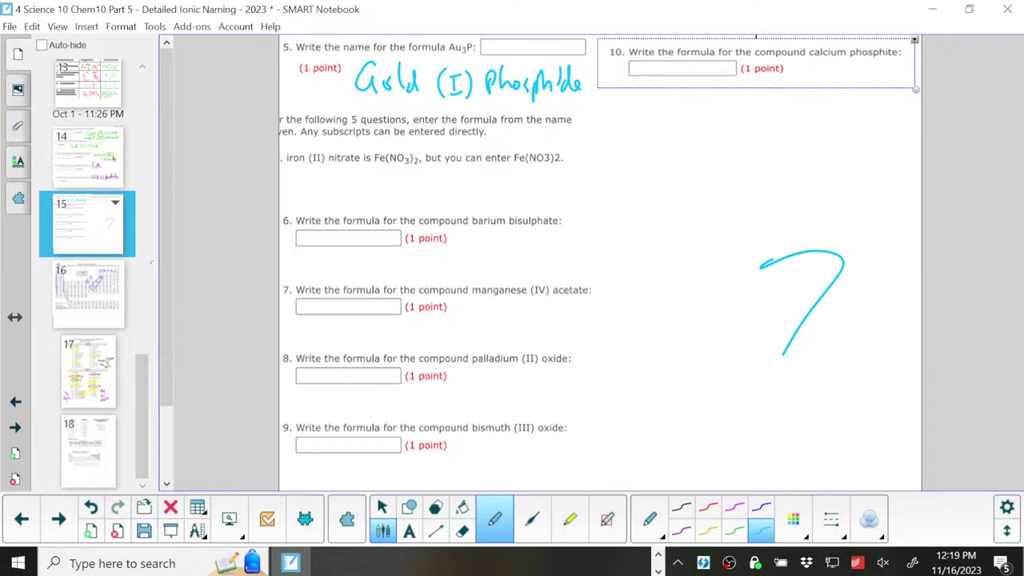
- Write 'Ba(HSO4)2' as the answer to question 6
{"action": "mouse_move", "coordinate": [463, 240]}
{"action": "left_mouse_down"}
{"action": "mouse_move", "coordinate": [462, 272]}
{"action": "mouse_move", "coordinate": [491, 272]}
{"action": "left_mouse_up"}
{"action": "mouse_move", "coordinate": [503, 234]}
{"action": "left_mouse_down"}
{"action": "mouse_move", "coordinate": [499, 275]}
{"action": "mouse_move", "coordinate": [517, 269]}
{"action": "left_mouse_up"}
{"action": "mouse_move", "coordinate": [527, 235]}
{"action": "left_mouse_down"}
{"action": "mouse_move", "coordinate": [522, 270]}
{"action": "mouse_move", "coordinate": [525, 250]}
{"action": "left_mouse_up"}
{"action": "mouse_move", "coordinate": [539, 238]}
{"action": "left_mouse_down"}
{"action": "mouse_move", "coordinate": [531, 268]}
{"action": "mouse_move", "coordinate": [550, 243]}
{"action": "mouse_move", "coordinate": [566, 264]}
{"action": "left_mouse_up"}
{"action": "left_click_drag", "start_coordinate": [565, 255], "coordinate": [565, 276]}
{"action": "mouse_move", "coordinate": [569, 221]}
{"action": "left_mouse_down"}
{"action": "mouse_move", "coordinate": [571, 276]}
{"action": "mouse_move", "coordinate": [605, 274]}
{"action": "left_mouse_up"}
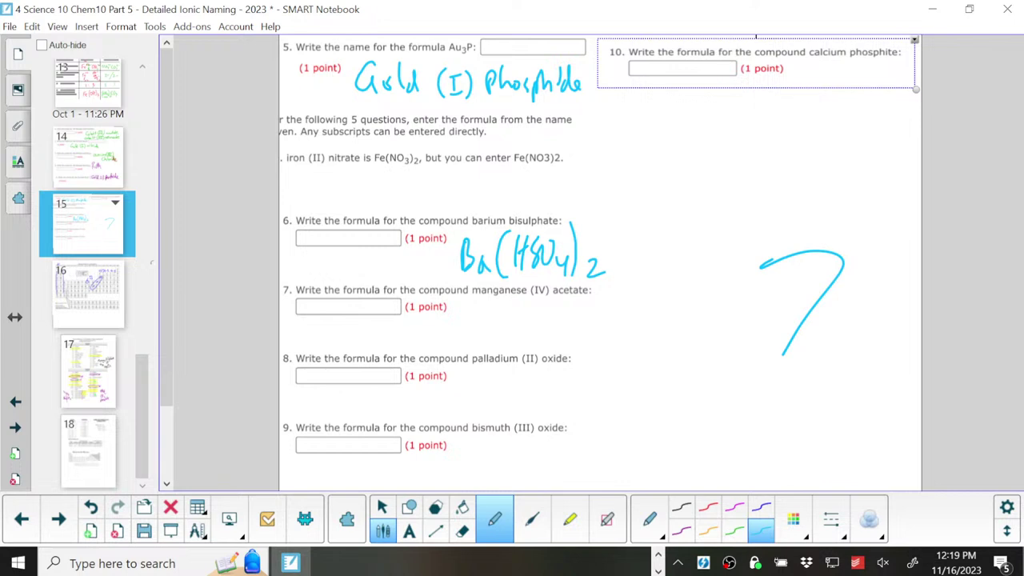
- Write 'Mn(CH3COO)4' under question 7
{"action": "mouse_move", "coordinate": [467, 342]}
{"action": "left_mouse_down"}
{"action": "mouse_move", "coordinate": [470, 323]}
{"action": "mouse_move", "coordinate": [516, 338]}
{"action": "left_mouse_up"}
{"action": "left_click_drag", "start_coordinate": [541, 297], "coordinate": [542, 342]}
{"action": "mouse_move", "coordinate": [557, 309]}
{"action": "left_mouse_down"}
{"action": "mouse_move", "coordinate": [555, 331]}
{"action": "mouse_move", "coordinate": [565, 327]}
{"action": "left_mouse_up"}
{"action": "mouse_move", "coordinate": [574, 305]}
{"action": "left_mouse_down"}
{"action": "mouse_move", "coordinate": [584, 339]}
{"action": "mouse_move", "coordinate": [611, 331]}
{"action": "mouse_move", "coordinate": [623, 312]}
{"action": "left_mouse_up"}
{"action": "left_click", "coordinate": [607, 304]}
{"action": "mouse_move", "coordinate": [637, 312]}
{"action": "left_mouse_down"}
{"action": "mouse_move", "coordinate": [650, 341]}
{"action": "mouse_move", "coordinate": [678, 336]}
{"action": "left_mouse_up"}
{"action": "left_click_drag", "start_coordinate": [674, 323], "coordinate": [675, 356]}
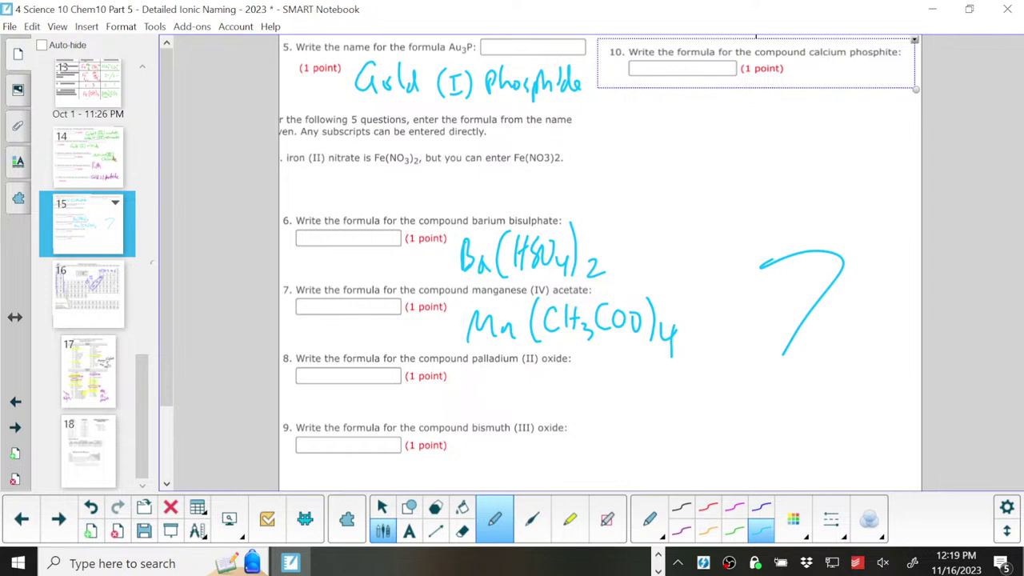
- Write 'PdO' under question 8 and 'Bi2O3' under question 9
{"action": "mouse_move", "coordinate": [472, 382]}
{"action": "left_mouse_down"}
{"action": "mouse_move", "coordinate": [474, 409]}
{"action": "mouse_move", "coordinate": [476, 399]}
{"action": "left_mouse_up"}
{"action": "mouse_move", "coordinate": [494, 397]}
{"action": "left_mouse_down"}
{"action": "mouse_move", "coordinate": [491, 409]}
{"action": "mouse_move", "coordinate": [520, 401]}
{"action": "mouse_move", "coordinate": [526, 378]}
{"action": "left_mouse_up"}
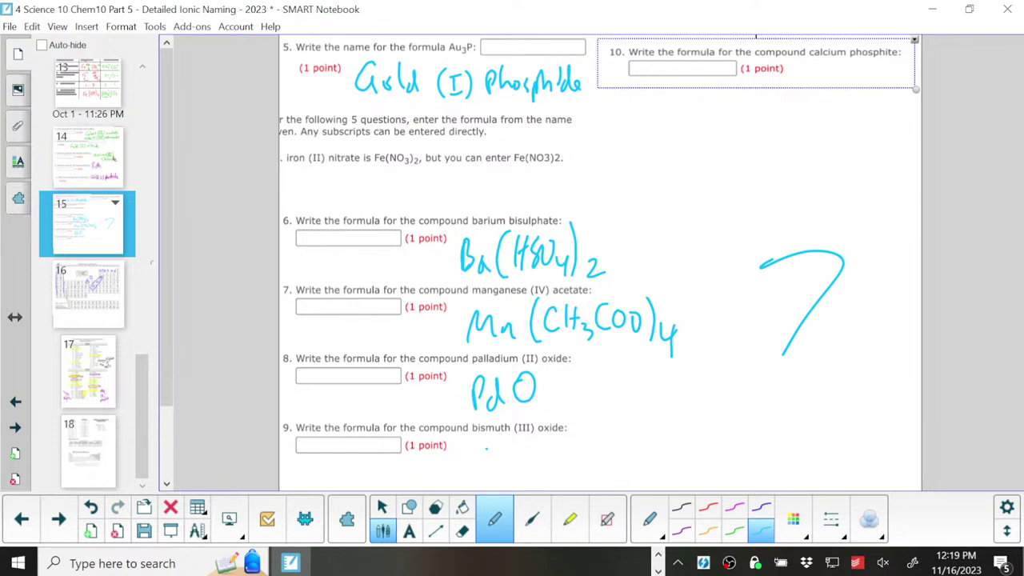
{"action": "left_click_drag", "start_coordinate": [485, 451], "coordinate": [485, 473]}
{"action": "mouse_move", "coordinate": [487, 444]}
{"action": "left_mouse_down"}
{"action": "mouse_move", "coordinate": [488, 473]}
{"action": "mouse_move", "coordinate": [533, 471]}
{"action": "mouse_move", "coordinate": [537, 446]}
{"action": "mouse_move", "coordinate": [572, 456]}
{"action": "mouse_move", "coordinate": [568, 473]}
{"action": "left_mouse_up"}
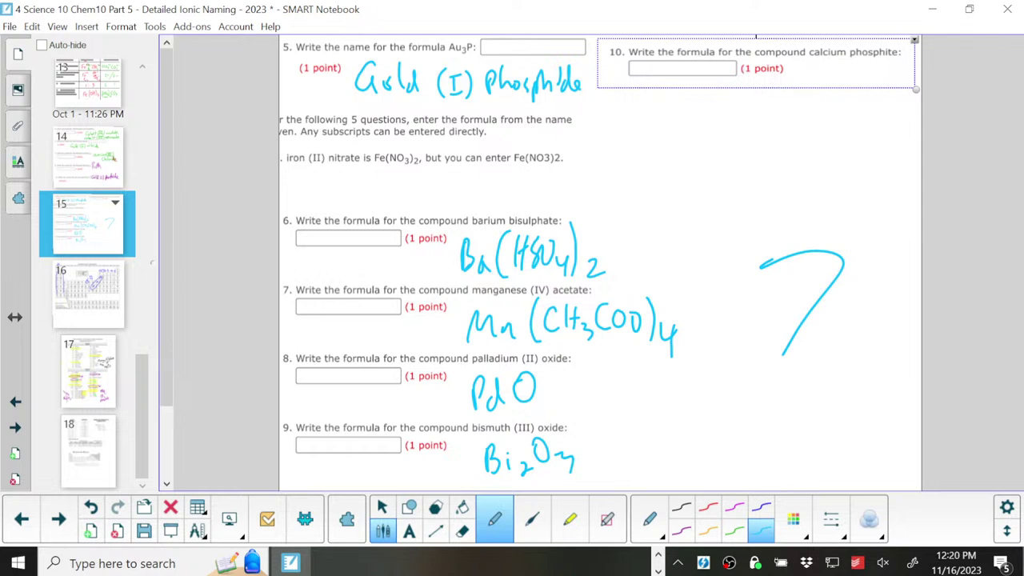
- Write 'Ca3(PO4)2' under question 10
{"action": "left_click_drag", "start_coordinate": [672, 99], "coordinate": [686, 141]}
{"action": "mouse_move", "coordinate": [716, 98]}
{"action": "left_mouse_down"}
{"action": "mouse_move", "coordinate": [708, 134]}
{"action": "mouse_move", "coordinate": [724, 110]}
{"action": "left_mouse_up"}
{"action": "mouse_move", "coordinate": [742, 97]}
{"action": "left_mouse_down"}
{"action": "mouse_move", "coordinate": [747, 116]}
{"action": "mouse_move", "coordinate": [739, 96]}
{"action": "mouse_move", "coordinate": [768, 122]}
{"action": "left_mouse_up"}
{"action": "left_click_drag", "start_coordinate": [765, 117], "coordinate": [766, 131]}
{"action": "left_click_drag", "start_coordinate": [769, 91], "coordinate": [774, 136]}
{"action": "mouse_move", "coordinate": [782, 120]}
{"action": "left_mouse_down"}
{"action": "mouse_move", "coordinate": [787, 141]}
{"action": "mouse_move", "coordinate": [817, 142]}
{"action": "left_mouse_up"}
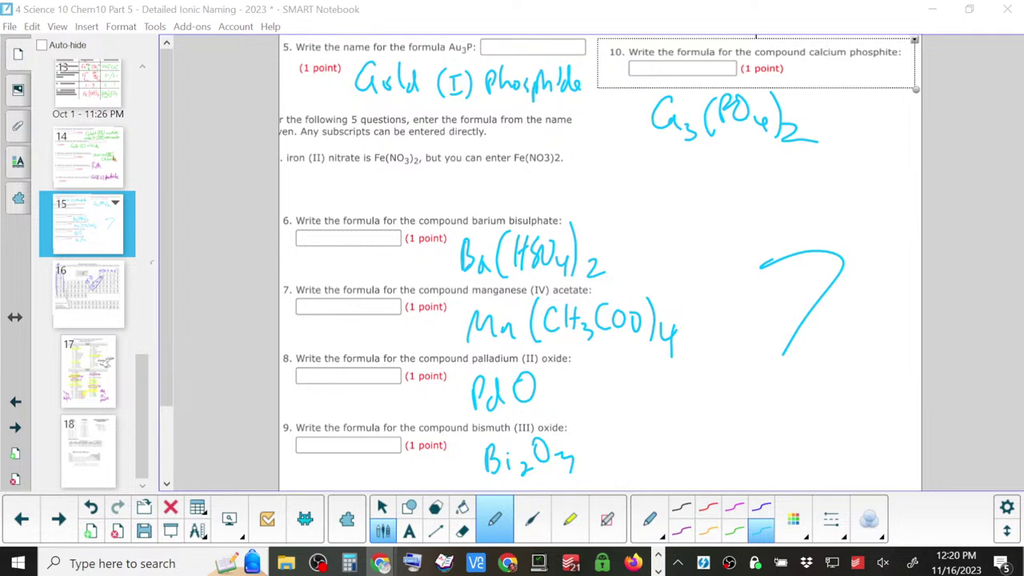
- Create a new Google Classroom assignment titled 'Quiz - Ionic including Polyatomics'
{"action": "left_click", "coordinate": [507, 563]}
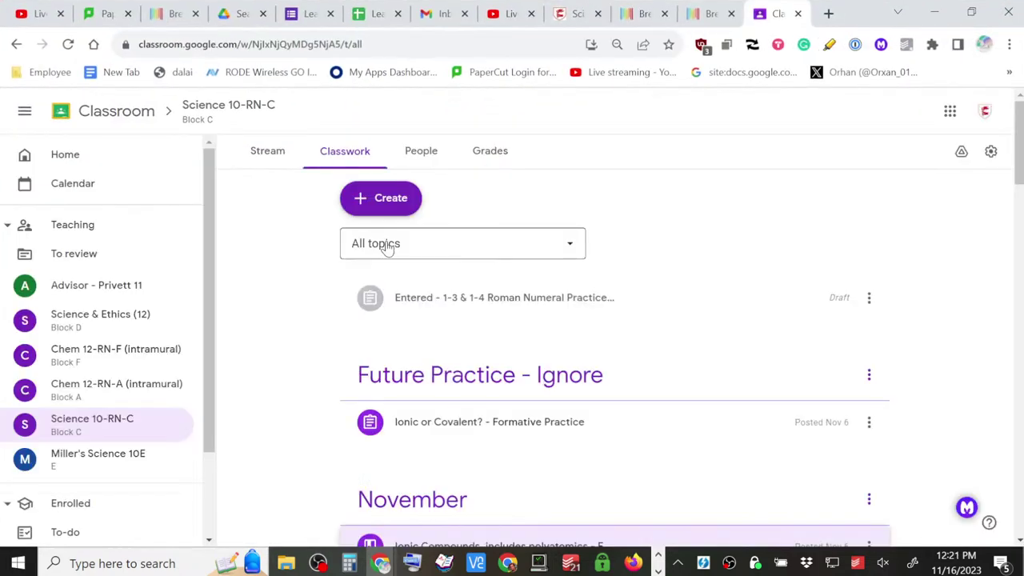
{"action": "left_click", "coordinate": [386, 204]}
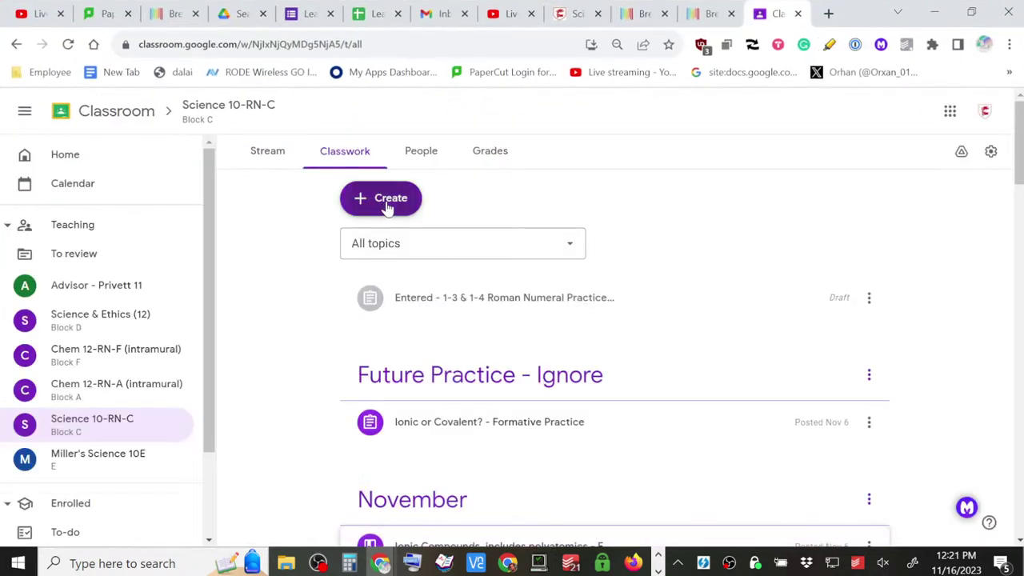
{"action": "left_click", "coordinate": [416, 245]}
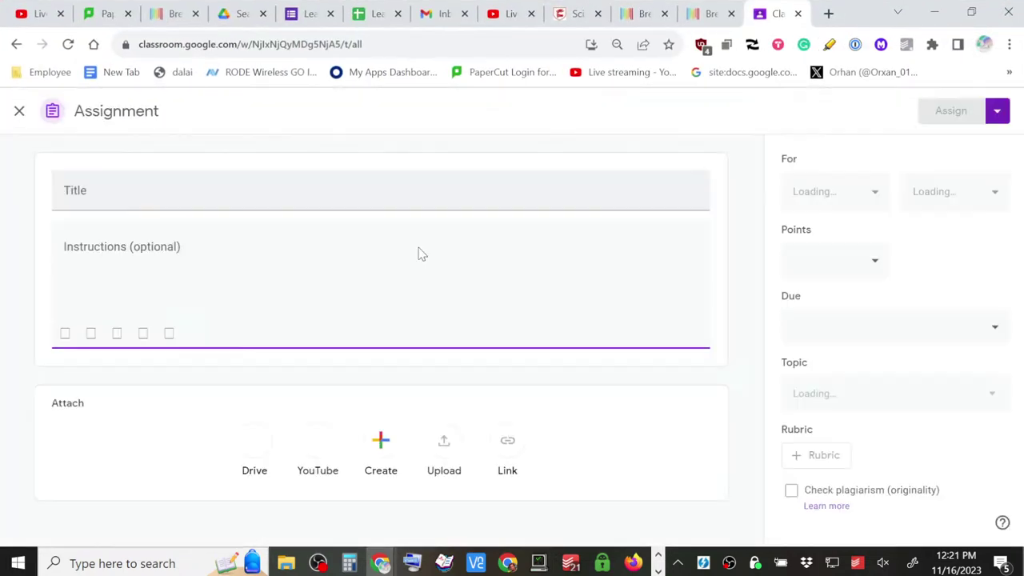
{"action": "type", "text": "Quiz"}
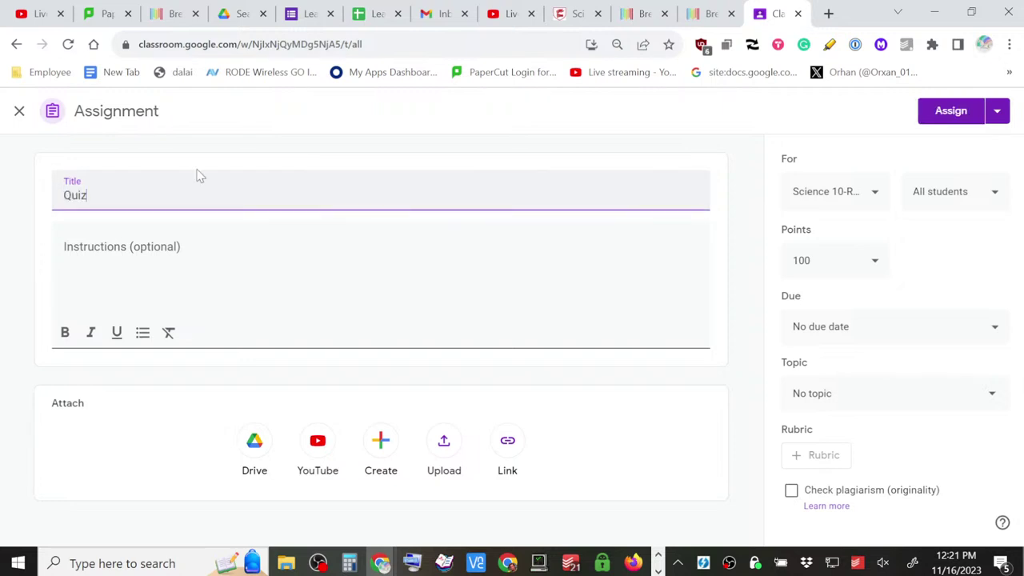
{"action": "type", "text": " - IIonic in"}
{"action": "type", "text": "cluding Polyatomic"}
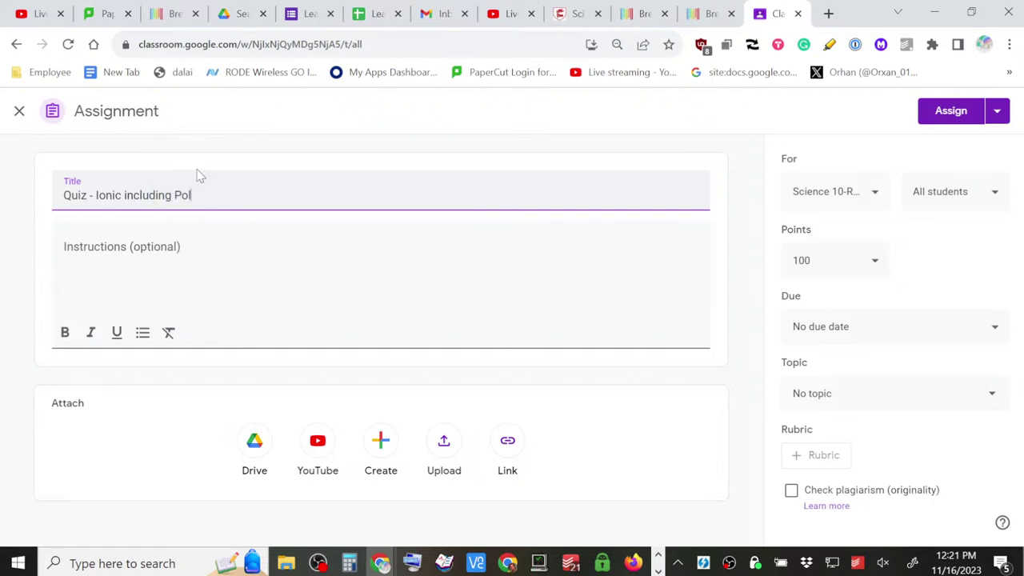
{"action": "type", "text": "s"}
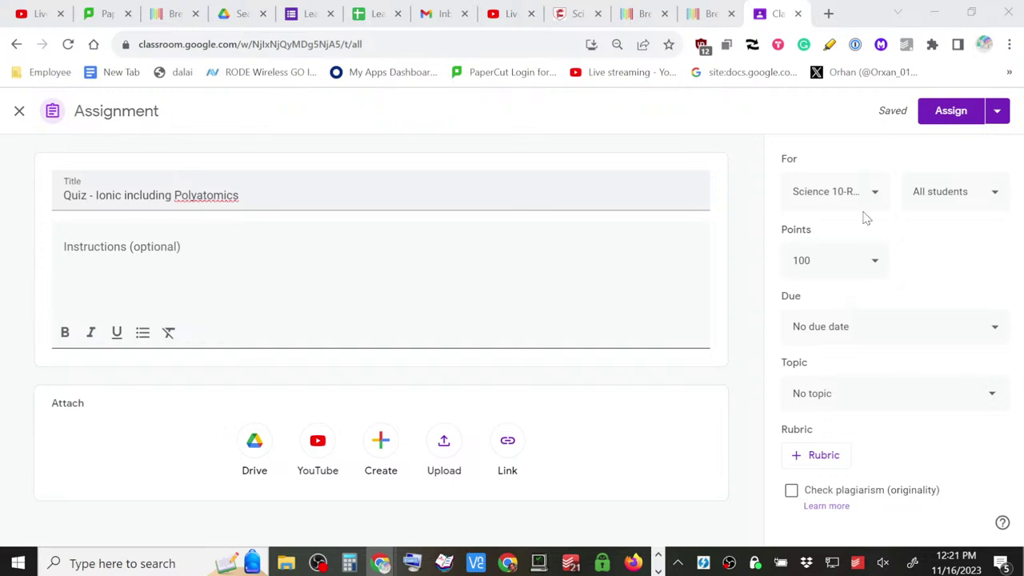
- Set the quiz due date to Nov 18 at 12:05 PM
{"action": "left_click", "coordinate": [850, 322]}
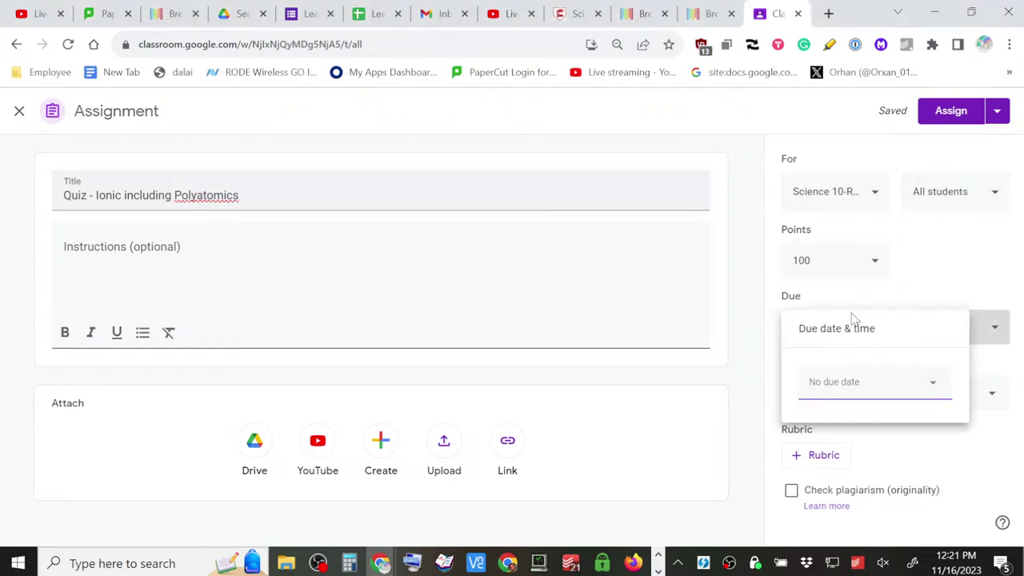
{"action": "left_click", "coordinate": [857, 384]}
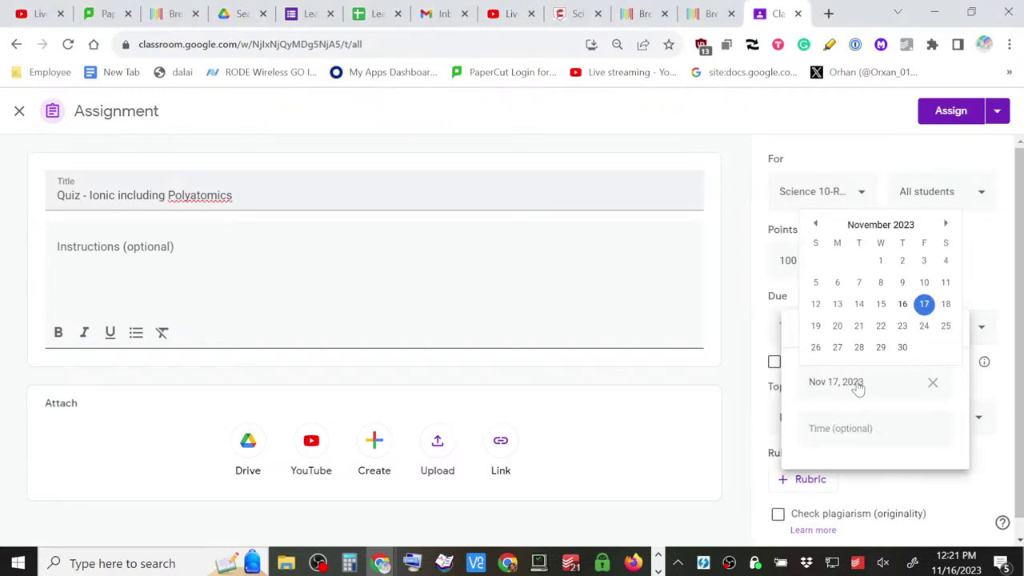
{"action": "left_click", "coordinate": [945, 306]}
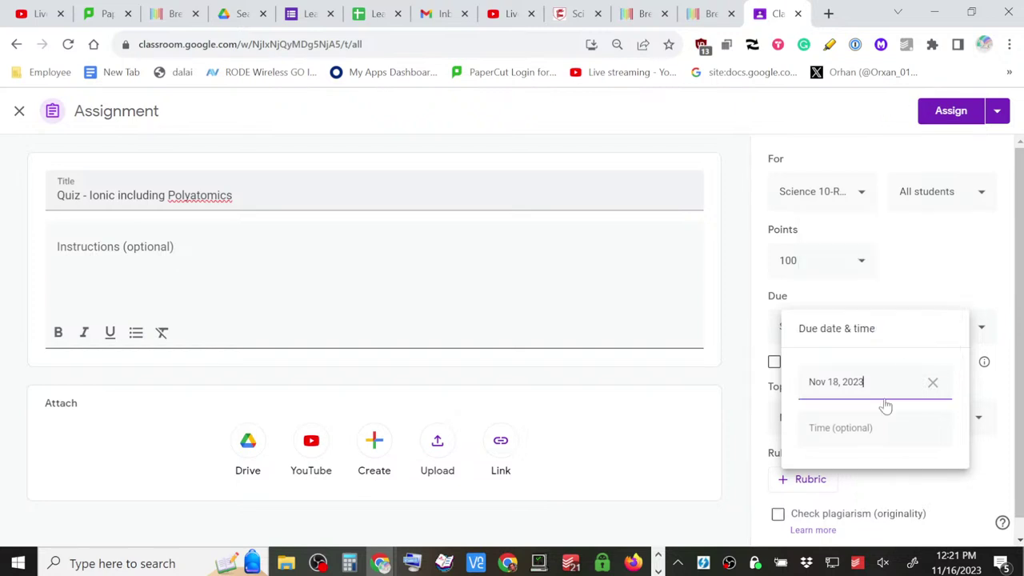
{"action": "left_click", "coordinate": [840, 430]}
{"action": "type", "text": "12:"}
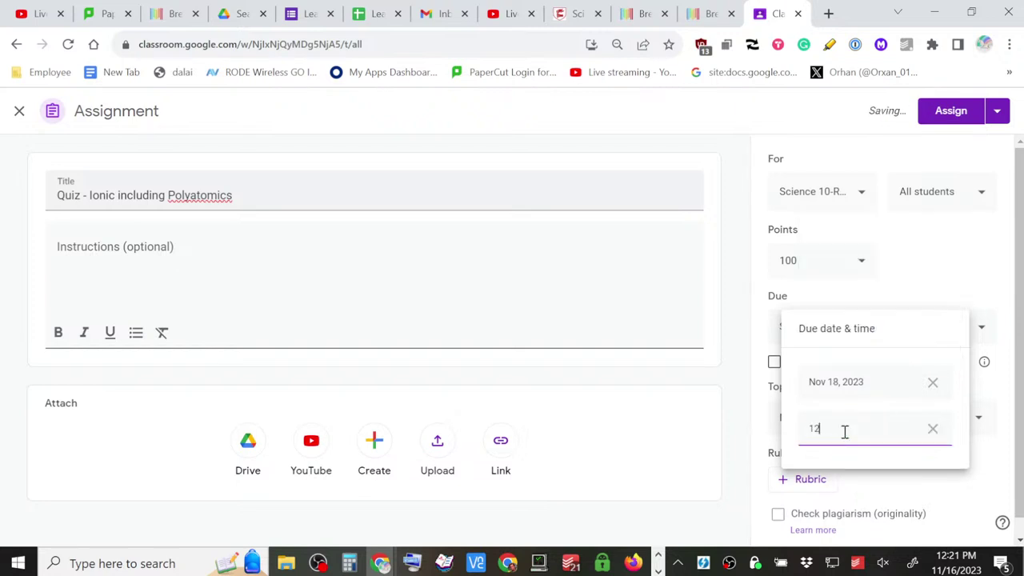
{"action": "type", "text": "05pm"}
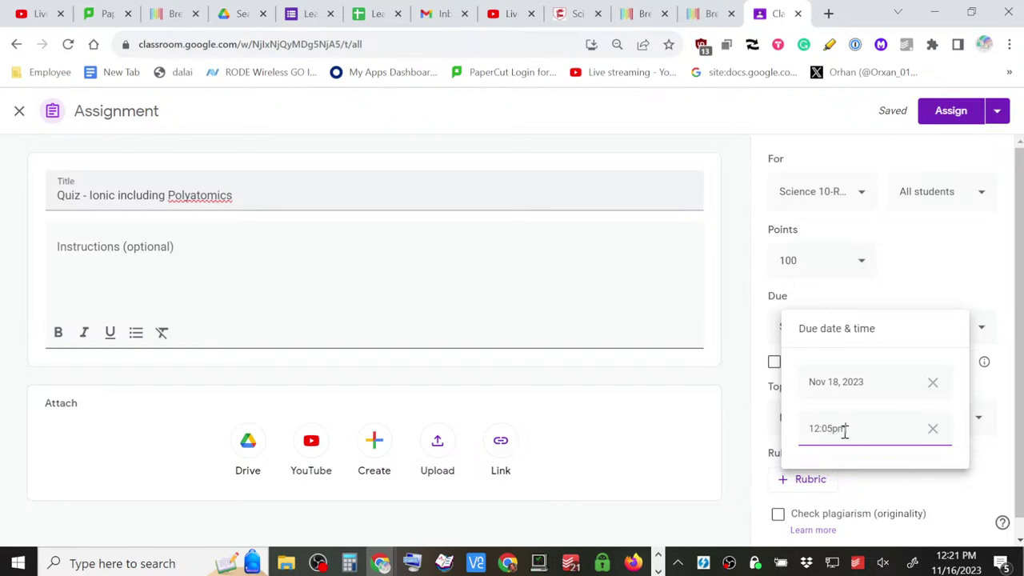
{"action": "left_click", "coordinate": [932, 275]}
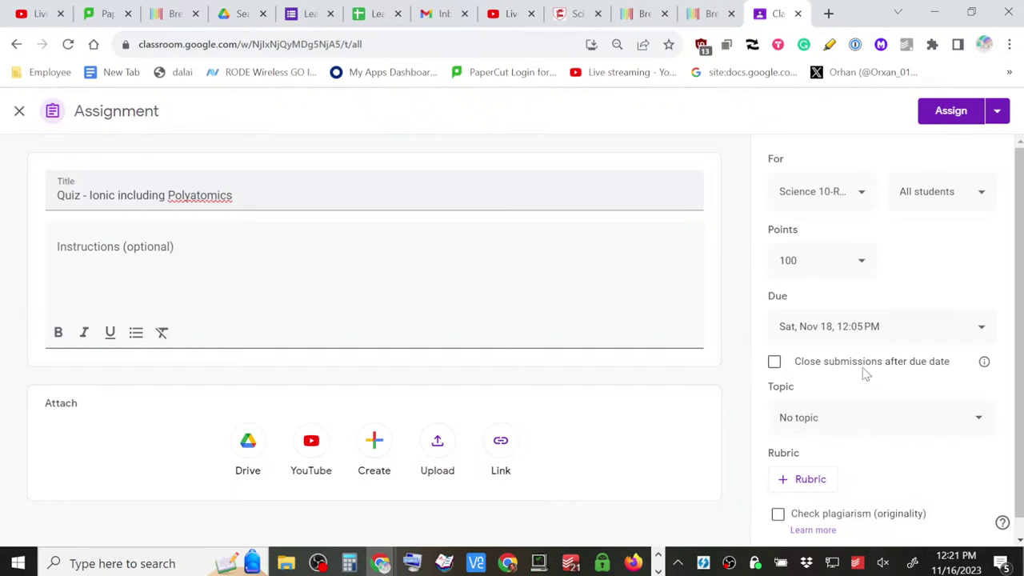
- Make the quiz worth 10000 points, file it under November, and assign it
{"action": "left_click", "coordinate": [838, 263]}
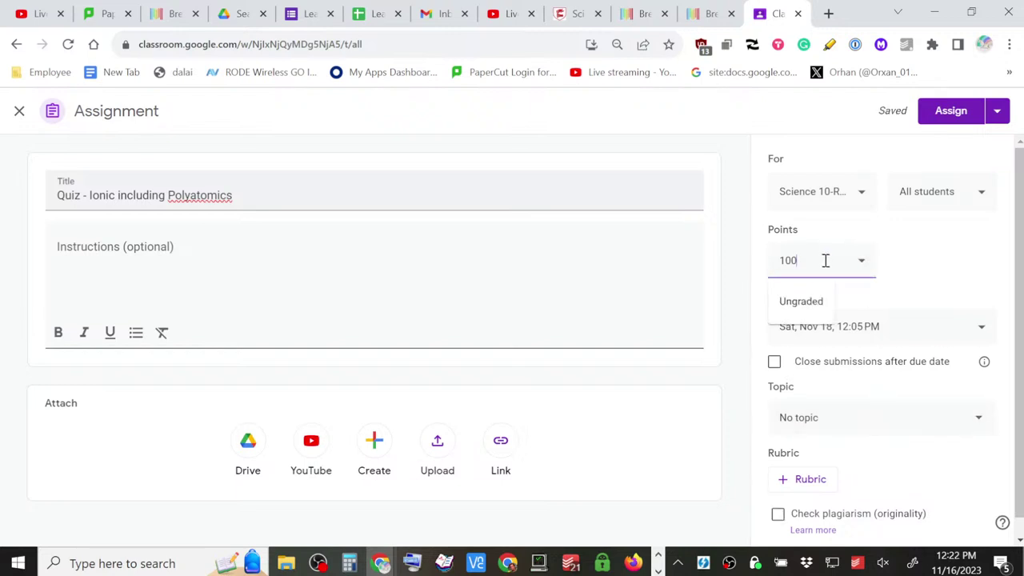
{"action": "type", "text": "00"}
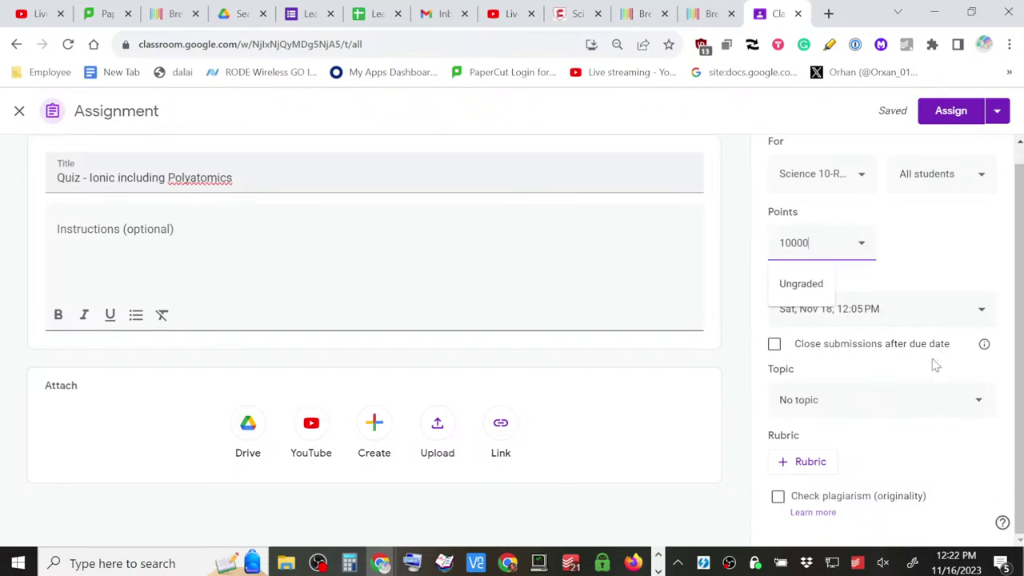
{"action": "scroll", "coordinate": [935, 366], "scroll_direction": "up", "scroll_amount": 1}
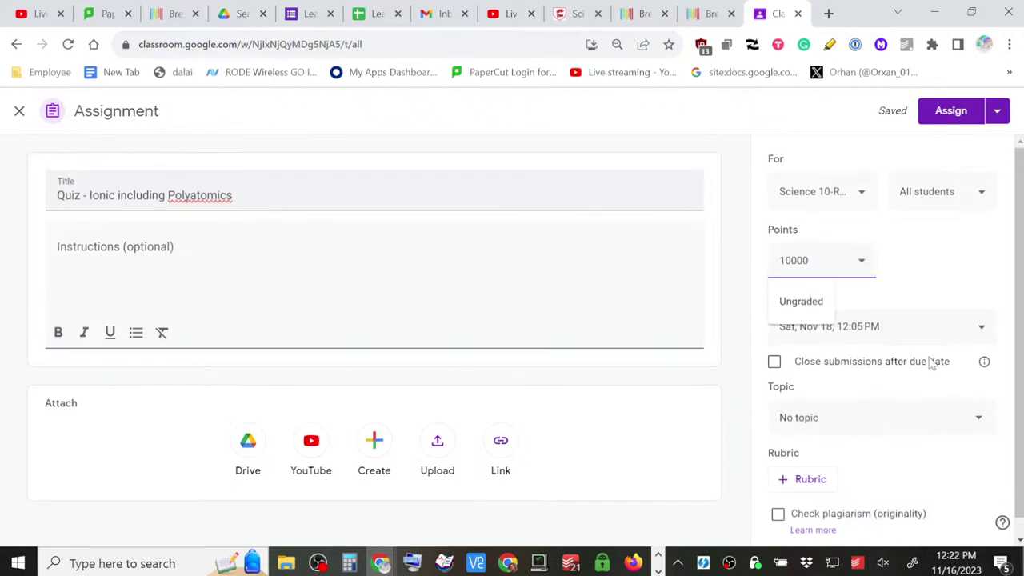
{"action": "left_click", "coordinate": [906, 422]}
{"action": "left_click", "coordinate": [867, 297]}
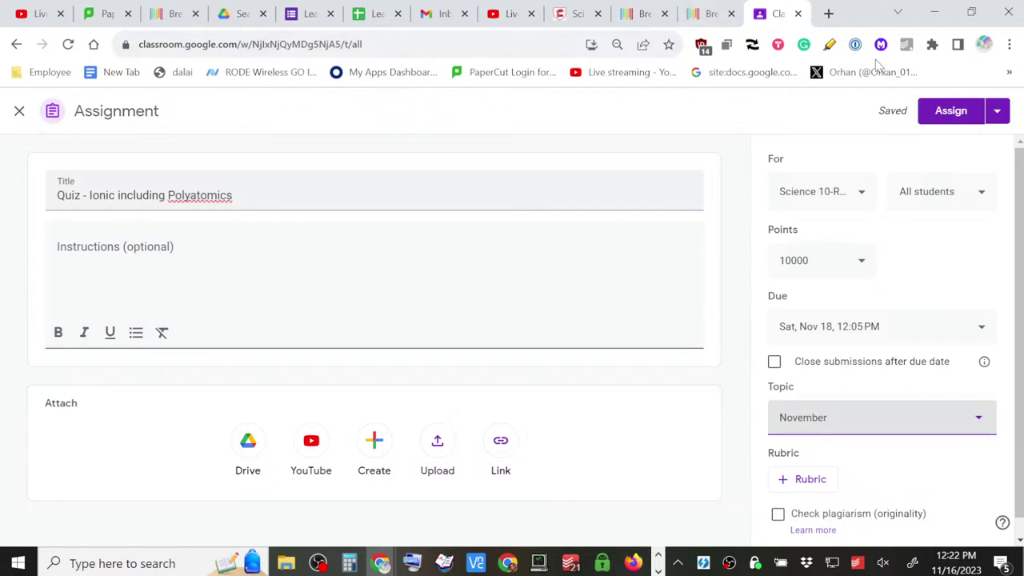
{"action": "scroll", "coordinate": [936, 198], "scroll_direction": "down", "scroll_amount": 1}
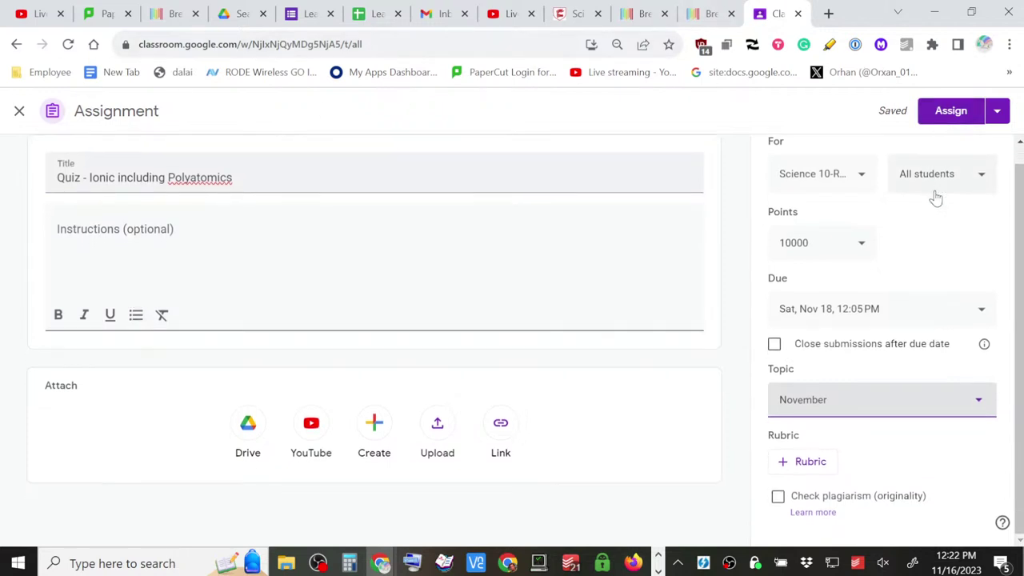
{"action": "left_click", "coordinate": [957, 114]}
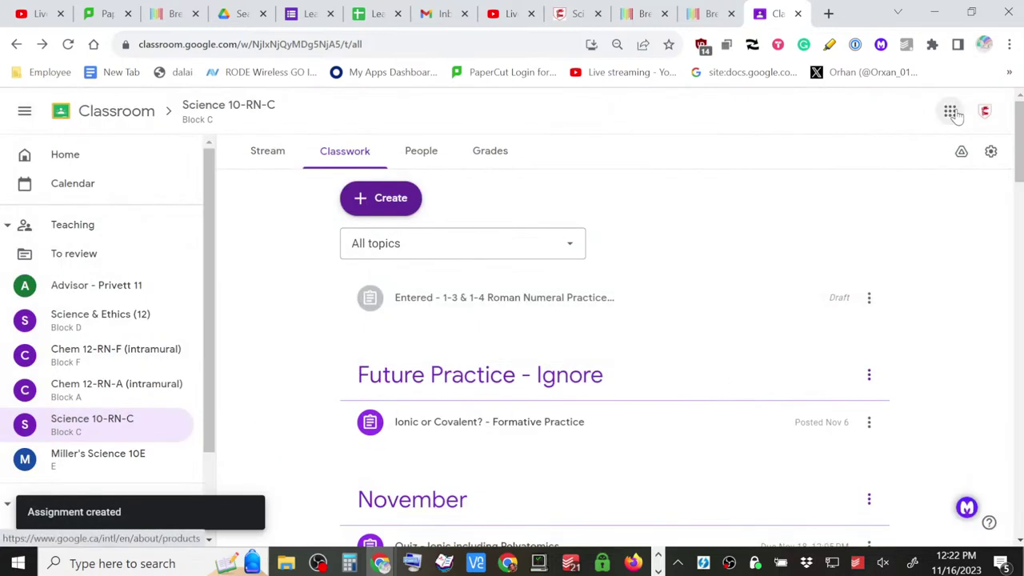
- Collapse the Ionic Compounds material and expand the new quiz to view its submission counts
{"action": "scroll", "coordinate": [651, 356], "scroll_direction": "down", "scroll_amount": 2}
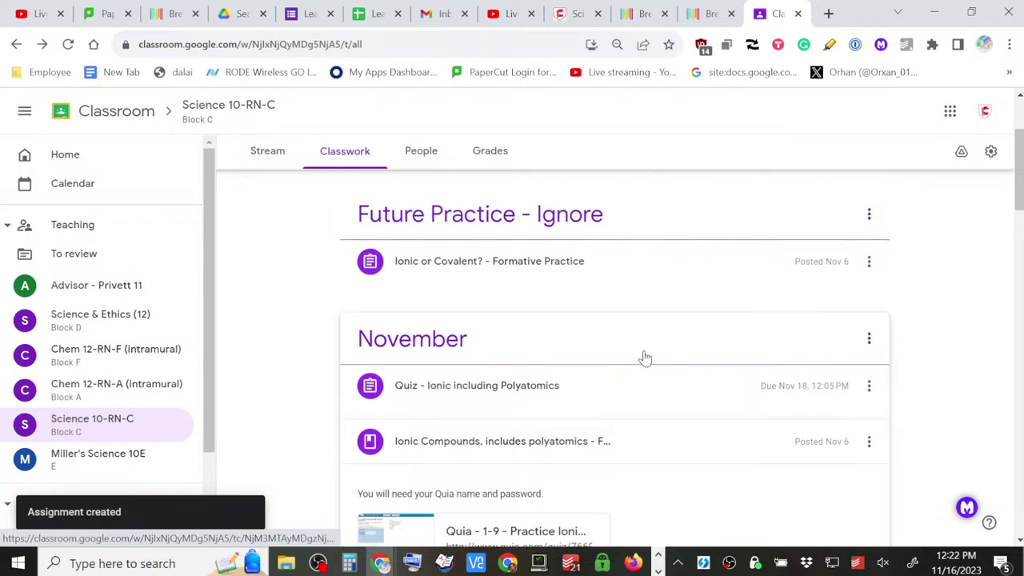
{"action": "scroll", "coordinate": [625, 332], "scroll_direction": "down", "scroll_amount": 2}
{"action": "scroll", "coordinate": [626, 340], "scroll_direction": "up", "scroll_amount": 1}
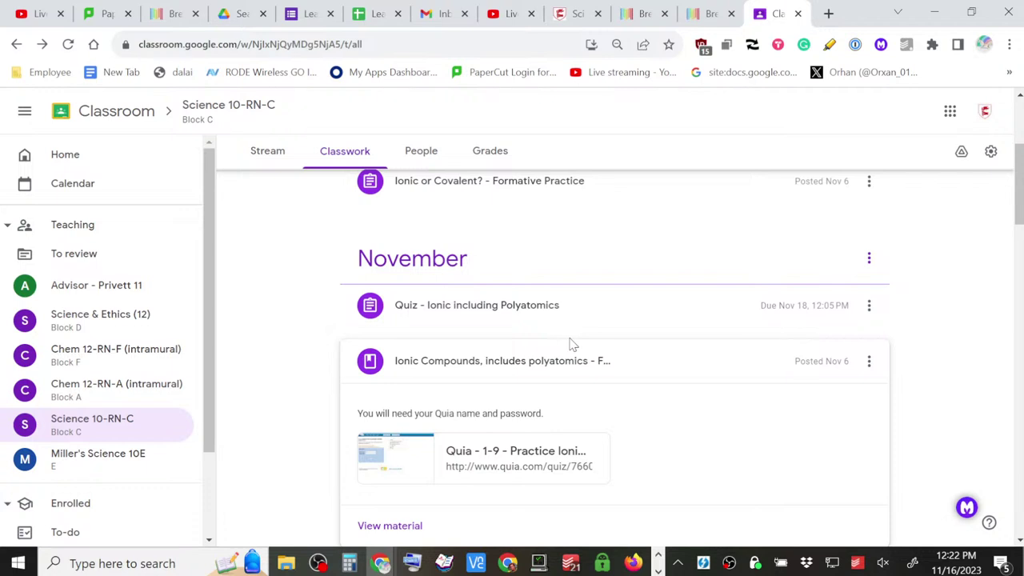
{"action": "scroll", "coordinate": [548, 432], "scroll_direction": "down", "scroll_amount": 1}
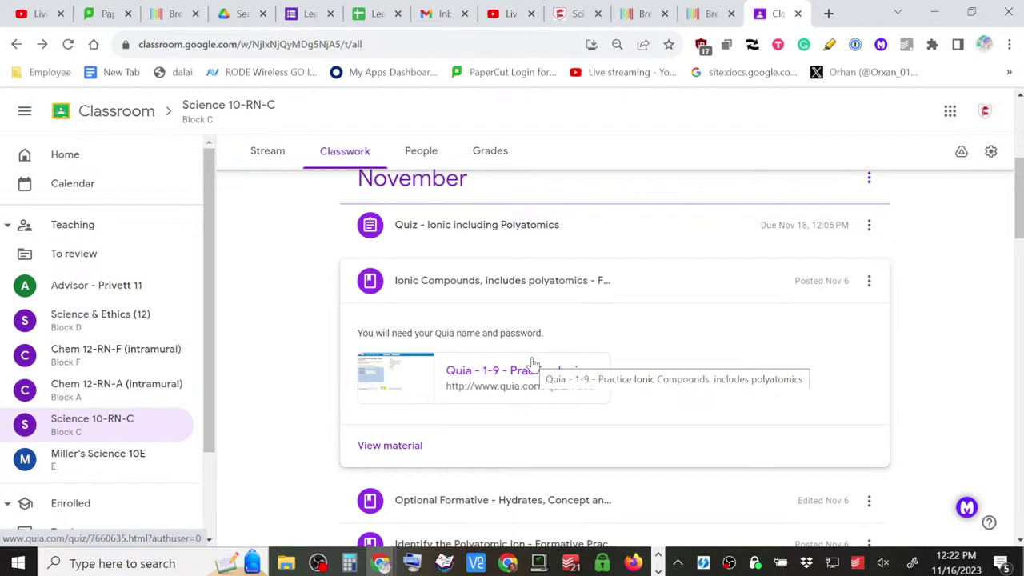
{"action": "left_click", "coordinate": [543, 287]}
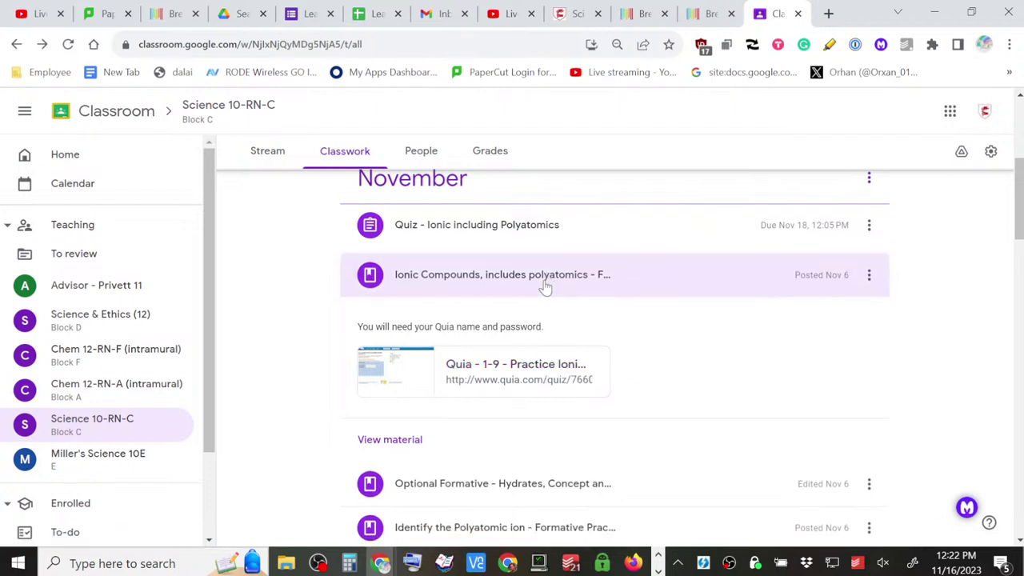
{"action": "left_click", "coordinate": [551, 228]}
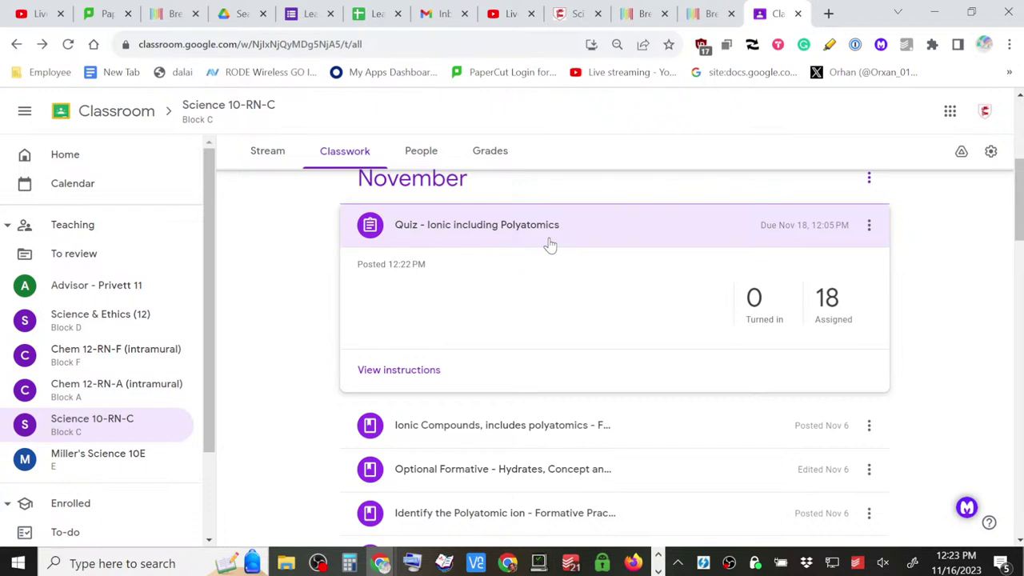
- Collapse the new quiz's details in the November list
{"action": "left_click", "coordinate": [588, 237]}
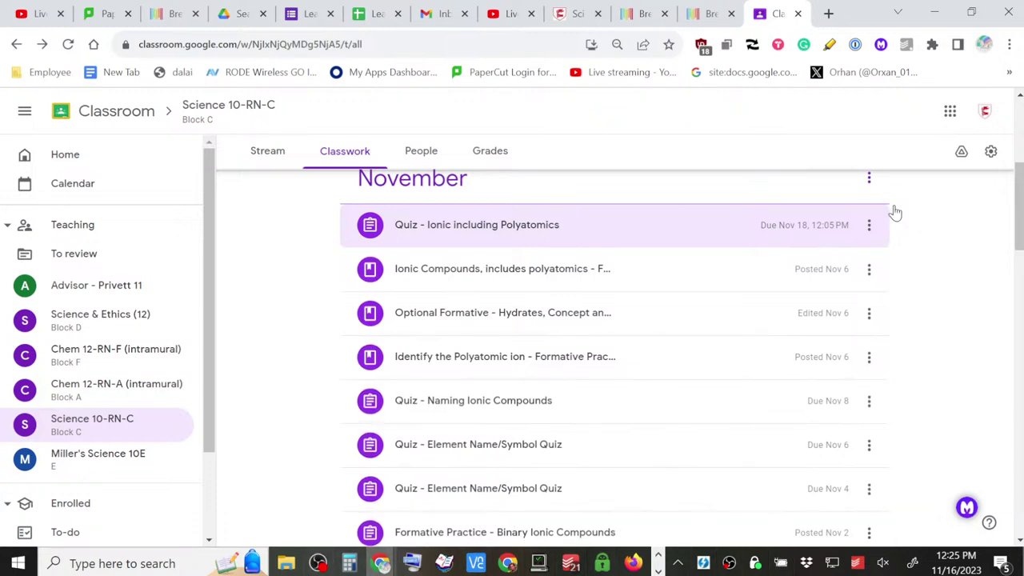
- Hide the browser, then save and close the ionic naming Notebook file
{"action": "left_click_drag", "start_coordinate": [856, 18], "coordinate": [178, 195]}
{"action": "left_click", "coordinate": [256, 185]}
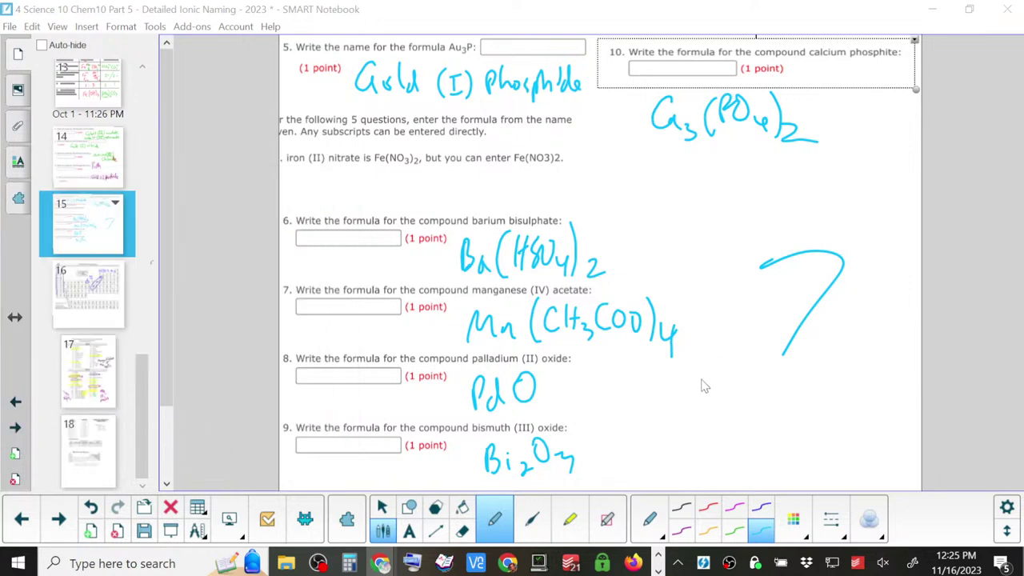
{"action": "key", "text": "ctrl+s"}
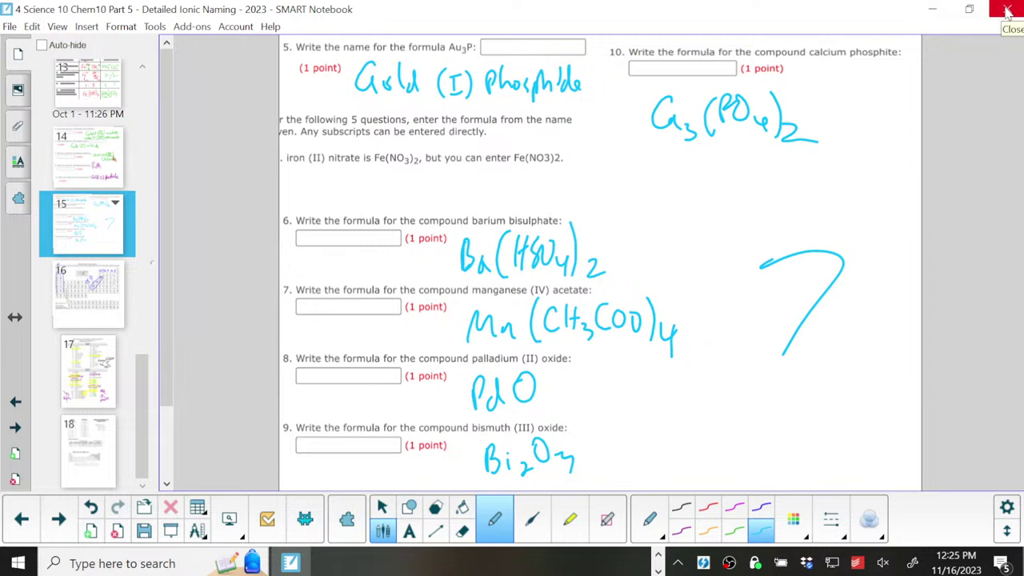
{"action": "left_click", "coordinate": [1006, 9]}
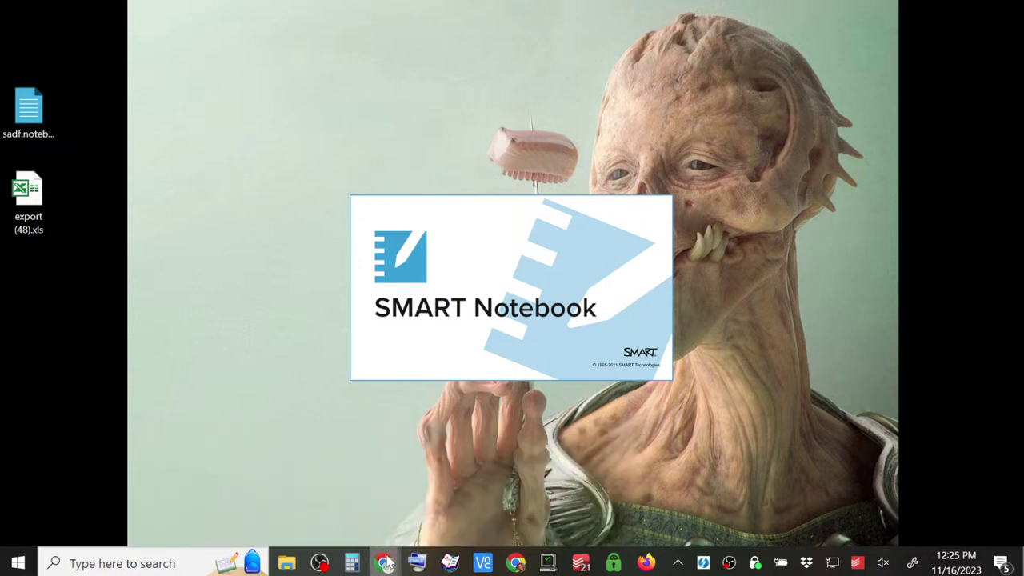
{"action": "mouse_move", "coordinate": [387, 562]}
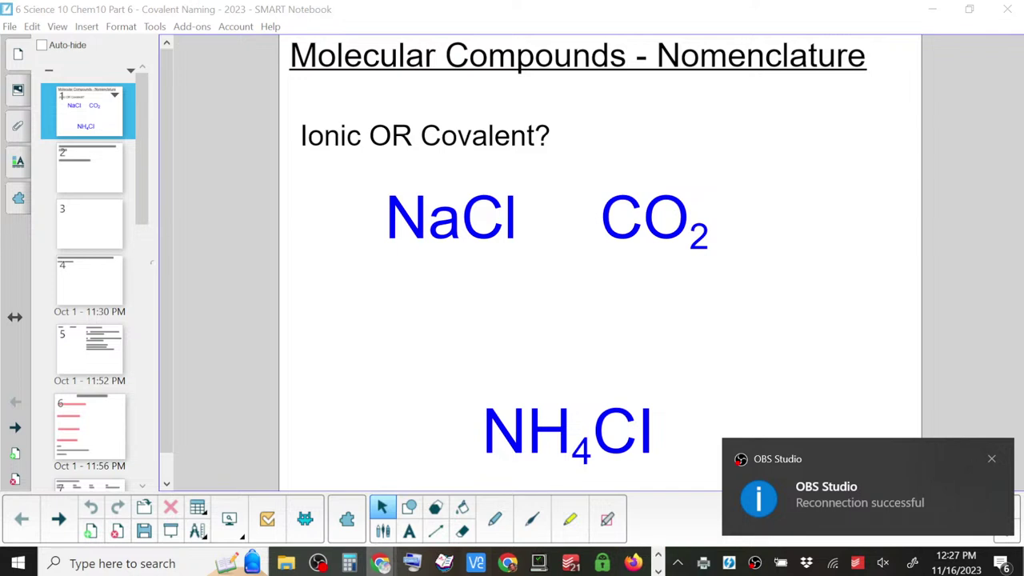
{"action": "left_click", "coordinate": [991, 458]}
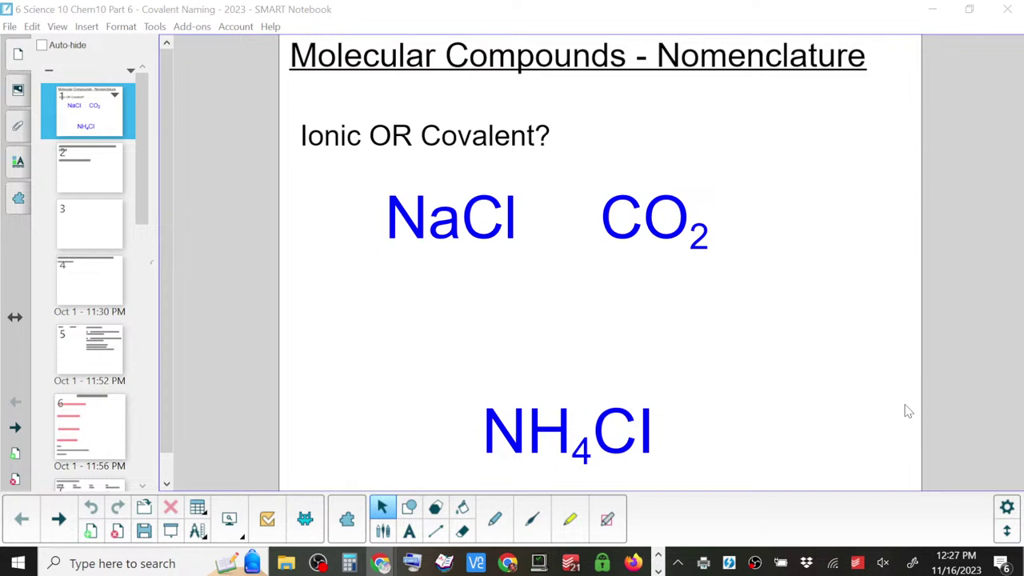
{"action": "left_click", "coordinate": [494, 519]}
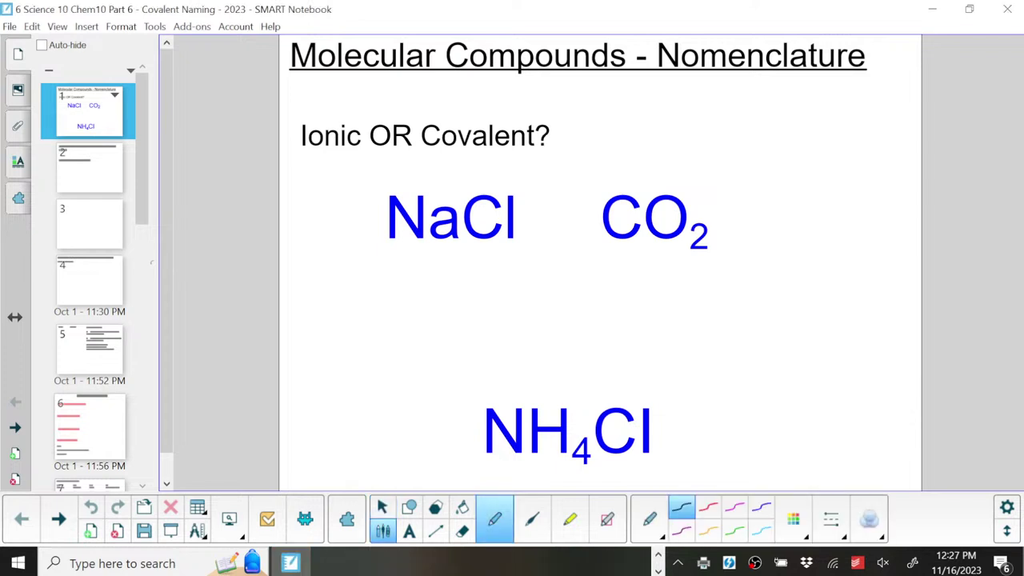
{"action": "left_click", "coordinate": [117, 531]}
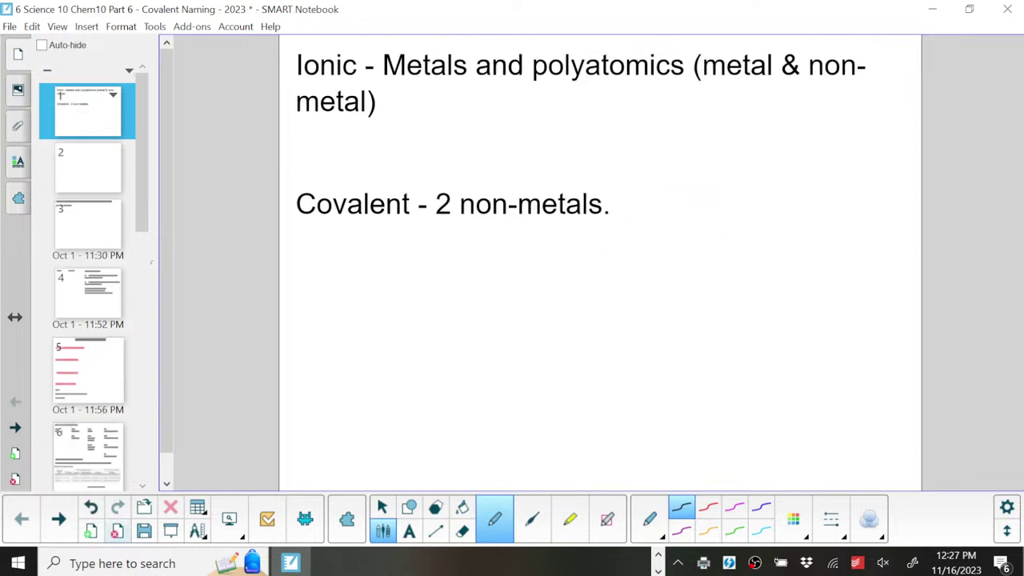
- Move the blank page to the front and handwrite the headings 'Ionic:' and 'Covalent'
{"action": "left_click_drag", "start_coordinate": [95, 174], "coordinate": [102, 90]}
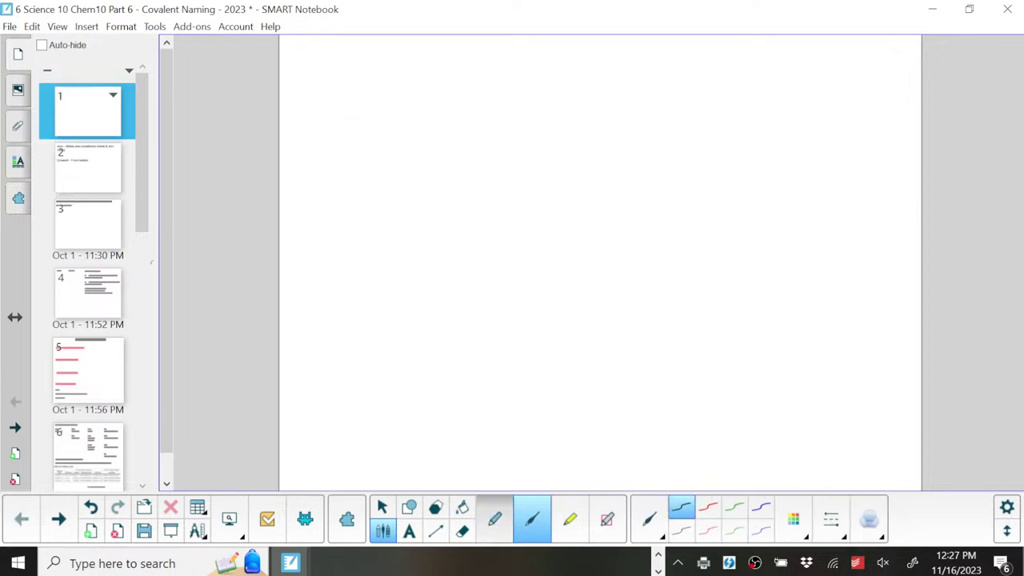
{"action": "mouse_move", "coordinate": [343, 80]}
{"action": "left_mouse_down"}
{"action": "mouse_move", "coordinate": [353, 102]}
{"action": "mouse_move", "coordinate": [447, 83]}
{"action": "mouse_move", "coordinate": [468, 106]}
{"action": "left_mouse_up"}
{"action": "mouse_move", "coordinate": [334, 219]}
{"action": "left_mouse_down"}
{"action": "mouse_move", "coordinate": [345, 256]}
{"action": "mouse_move", "coordinate": [364, 240]}
{"action": "mouse_move", "coordinate": [404, 254]}
{"action": "mouse_move", "coordinate": [443, 251]}
{"action": "mouse_move", "coordinate": [460, 231]}
{"action": "mouse_move", "coordinate": [478, 238]}
{"action": "left_mouse_up"}
{"action": "left_click", "coordinate": [492, 76]}
{"action": "left_click", "coordinate": [489, 94]}
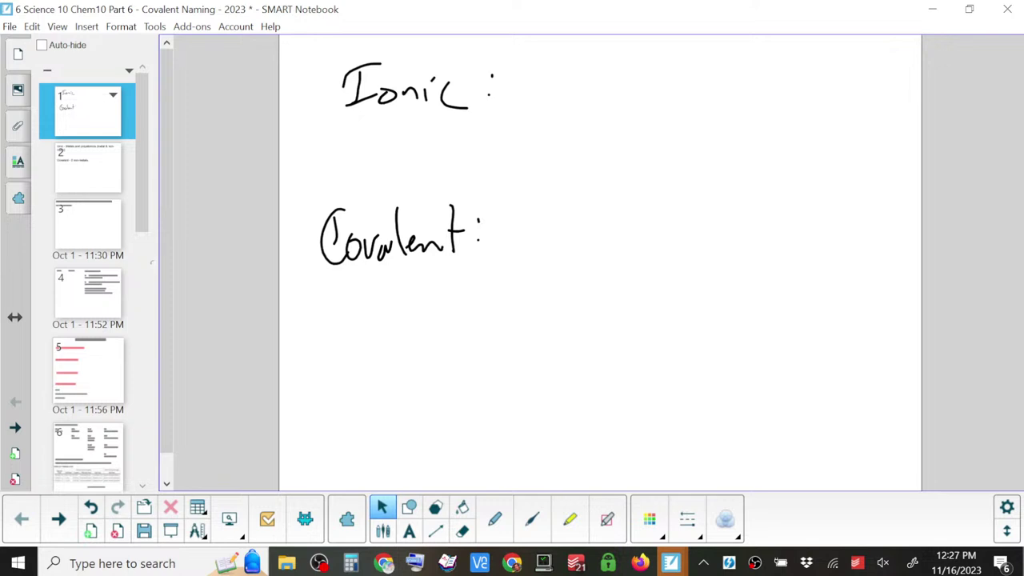
- Handwrite 'metal & non-metal' after Ionic and '2 non-metals' after Covalent
{"action": "mouse_move", "coordinate": [540, 80]}
{"action": "left_mouse_down"}
{"action": "mouse_move", "coordinate": [542, 103]}
{"action": "mouse_move", "coordinate": [592, 99]}
{"action": "left_mouse_up"}
{"action": "mouse_move", "coordinate": [600, 66]}
{"action": "left_mouse_down"}
{"action": "mouse_move", "coordinate": [601, 102]}
{"action": "mouse_move", "coordinate": [609, 88]}
{"action": "left_mouse_up"}
{"action": "mouse_move", "coordinate": [616, 89]}
{"action": "left_mouse_down"}
{"action": "mouse_move", "coordinate": [618, 102]}
{"action": "mouse_move", "coordinate": [658, 106]}
{"action": "left_mouse_up"}
{"action": "mouse_move", "coordinate": [692, 67]}
{"action": "left_mouse_down"}
{"action": "mouse_move", "coordinate": [708, 68]}
{"action": "mouse_move", "coordinate": [696, 98]}
{"action": "mouse_move", "coordinate": [705, 102]}
{"action": "left_mouse_up"}
{"action": "left_click_drag", "start_coordinate": [731, 80], "coordinate": [764, 94]}
{"action": "mouse_move", "coordinate": [755, 93]}
{"action": "left_mouse_down"}
{"action": "mouse_move", "coordinate": [776, 79]}
{"action": "mouse_move", "coordinate": [841, 88]}
{"action": "mouse_move", "coordinate": [877, 56]}
{"action": "left_mouse_up"}
{"action": "left_click_drag", "start_coordinate": [872, 93], "coordinate": [883, 84]}
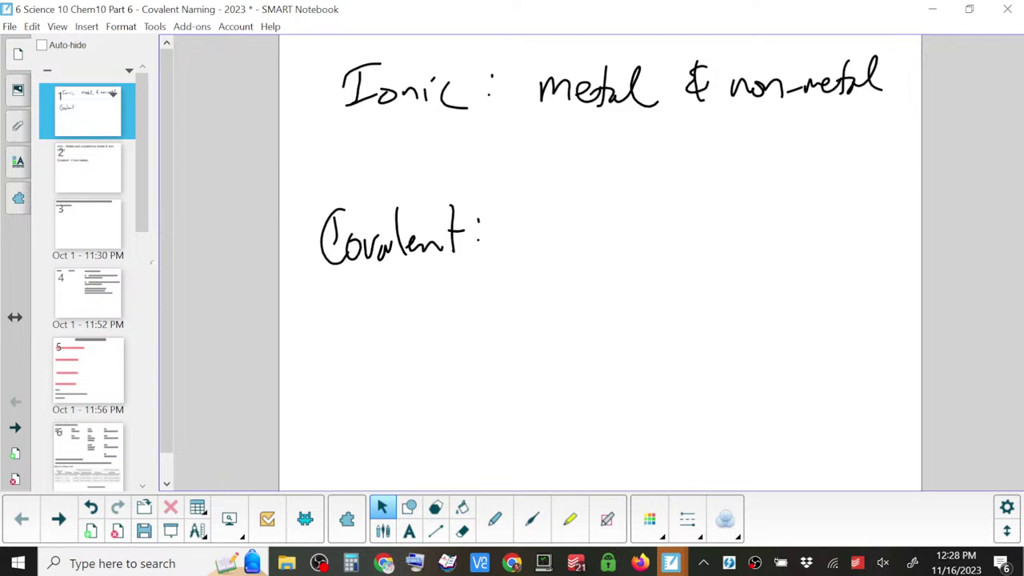
{"action": "mouse_move", "coordinate": [528, 200]}
{"action": "left_mouse_down"}
{"action": "mouse_move", "coordinate": [548, 237]}
{"action": "mouse_move", "coordinate": [577, 235]}
{"action": "mouse_move", "coordinate": [593, 217]}
{"action": "mouse_move", "coordinate": [621, 234]}
{"action": "left_mouse_up"}
{"action": "mouse_move", "coordinate": [625, 227]}
{"action": "left_mouse_down"}
{"action": "mouse_move", "coordinate": [657, 213]}
{"action": "mouse_move", "coordinate": [683, 227]}
{"action": "mouse_move", "coordinate": [698, 200]}
{"action": "mouse_move", "coordinate": [718, 214]}
{"action": "left_mouse_up"}
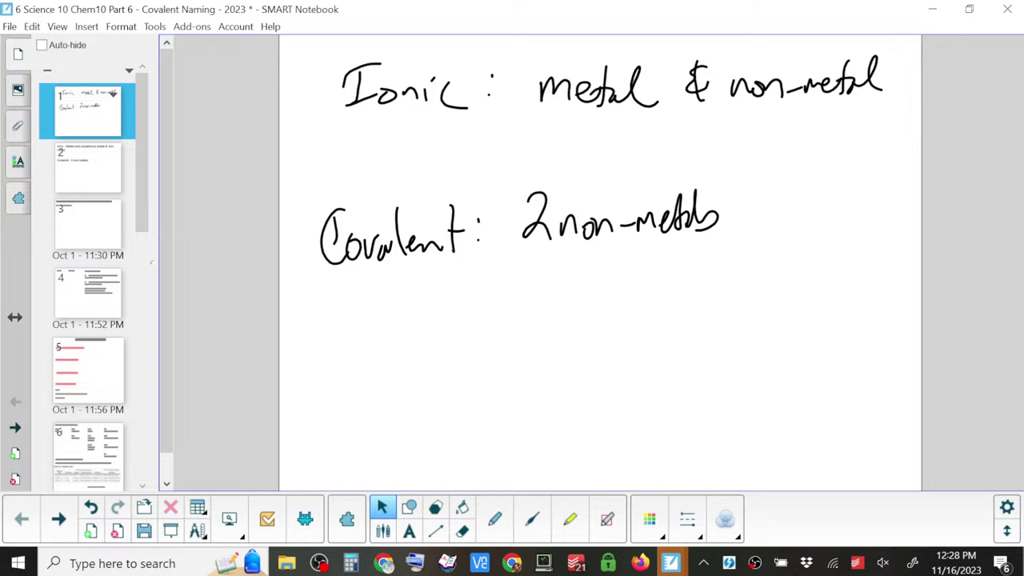
- Add a circled plus labelled cation under metal and a circled minus labelled Anions under non-metal
{"action": "left_click", "coordinate": [494, 518]}
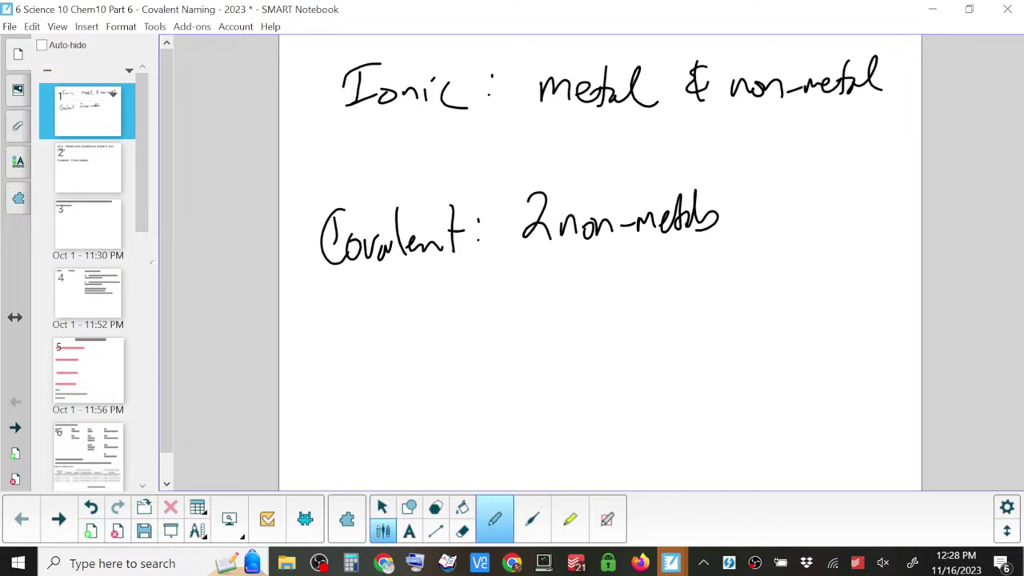
{"action": "left_click_drag", "start_coordinate": [597, 122], "coordinate": [598, 141]}
{"action": "mouse_move", "coordinate": [589, 115]}
{"action": "left_mouse_down"}
{"action": "mouse_move", "coordinate": [584, 146]}
{"action": "mouse_move", "coordinate": [611, 135]}
{"action": "left_mouse_up"}
{"action": "mouse_move", "coordinate": [712, 119]}
{"action": "left_mouse_down"}
{"action": "mouse_move", "coordinate": [705, 149]}
{"action": "mouse_move", "coordinate": [724, 144]}
{"action": "left_mouse_up"}
{"action": "mouse_move", "coordinate": [764, 133]}
{"action": "left_mouse_down"}
{"action": "mouse_move", "coordinate": [804, 128]}
{"action": "mouse_move", "coordinate": [792, 116]}
{"action": "left_mouse_up"}
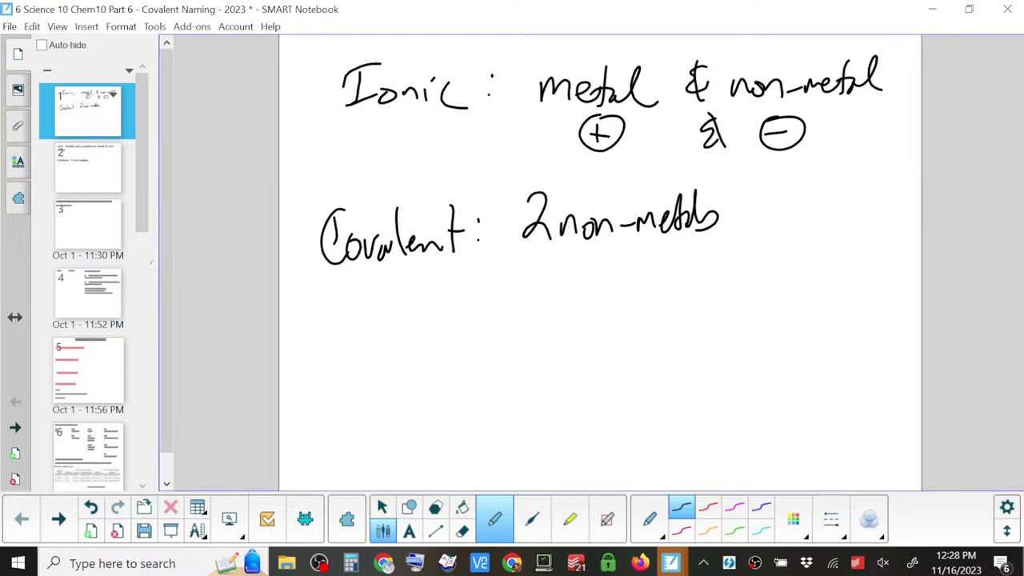
{"action": "mouse_move", "coordinate": [590, 160]}
{"action": "left_mouse_down"}
{"action": "mouse_move", "coordinate": [582, 176]}
{"action": "mouse_move", "coordinate": [652, 160]}
{"action": "mouse_move", "coordinate": [660, 172]}
{"action": "left_mouse_up"}
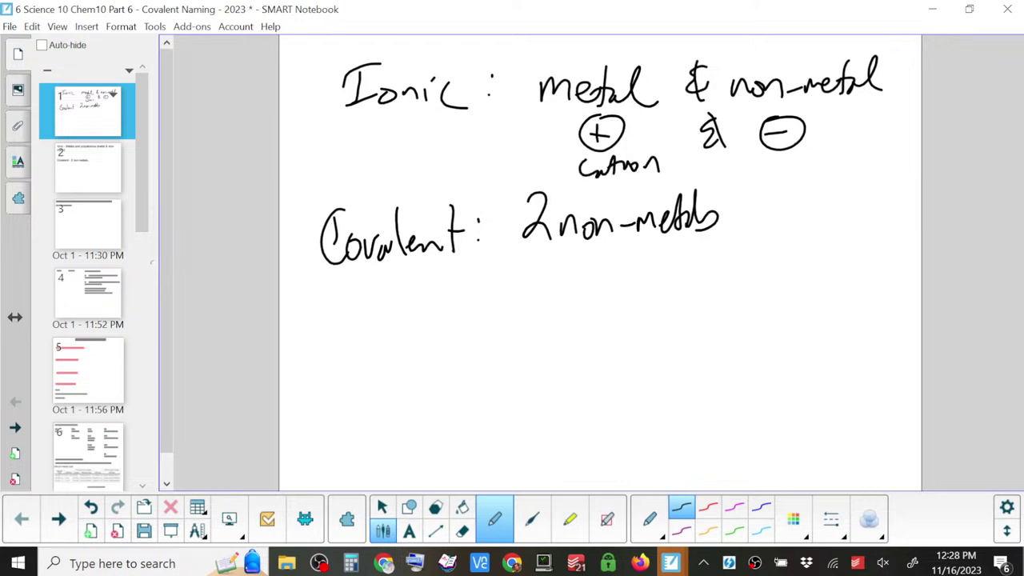
{"action": "mouse_move", "coordinate": [771, 171]}
{"action": "left_mouse_down"}
{"action": "mouse_move", "coordinate": [824, 160]}
{"action": "mouse_move", "coordinate": [844, 164]}
{"action": "mouse_move", "coordinate": [846, 177]}
{"action": "left_mouse_up"}
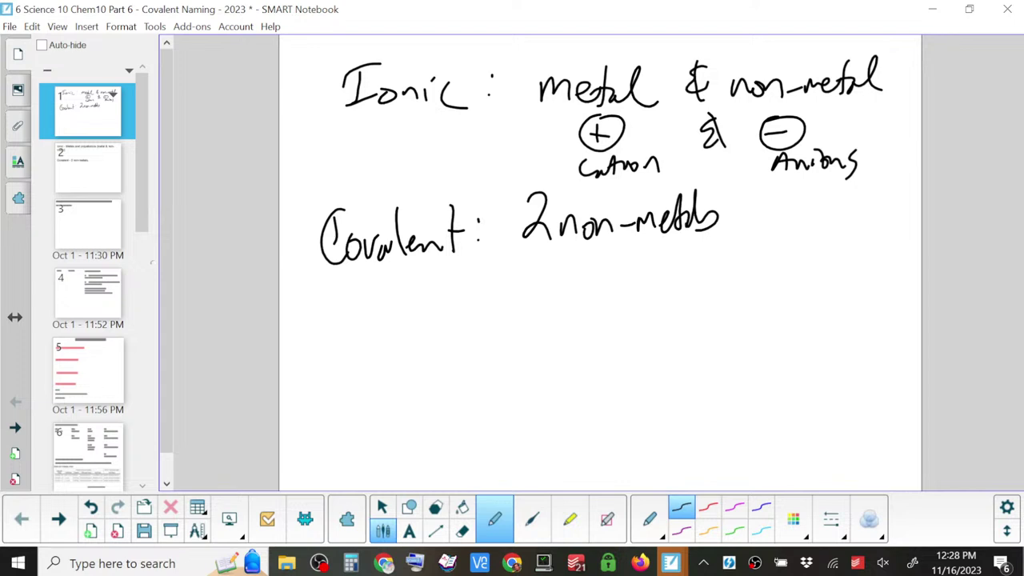
- Compare the handwritten notes page with the typed notes page in the Page Sorter
{"action": "left_click", "coordinate": [87, 168]}
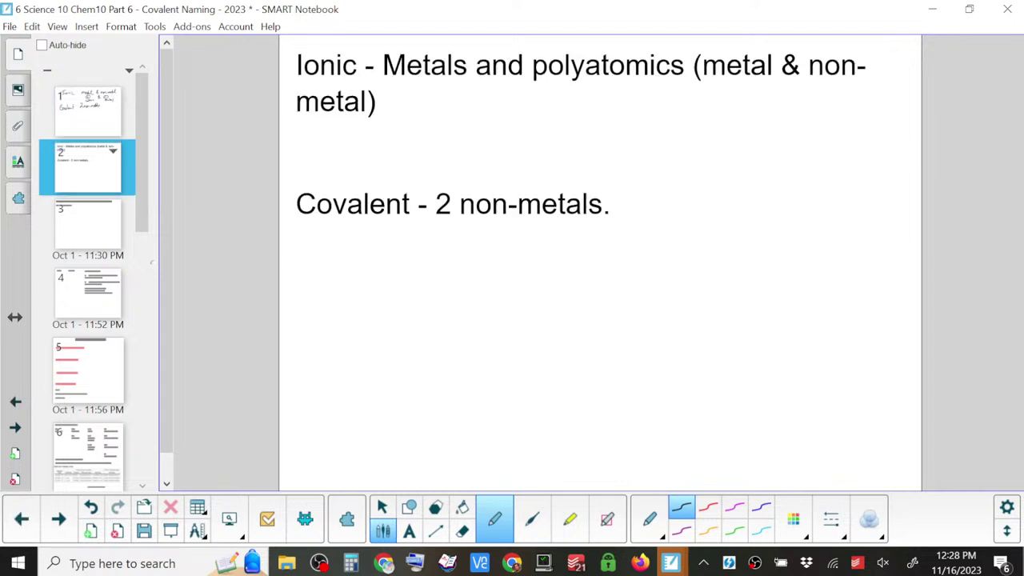
{"action": "left_click", "coordinate": [88, 112]}
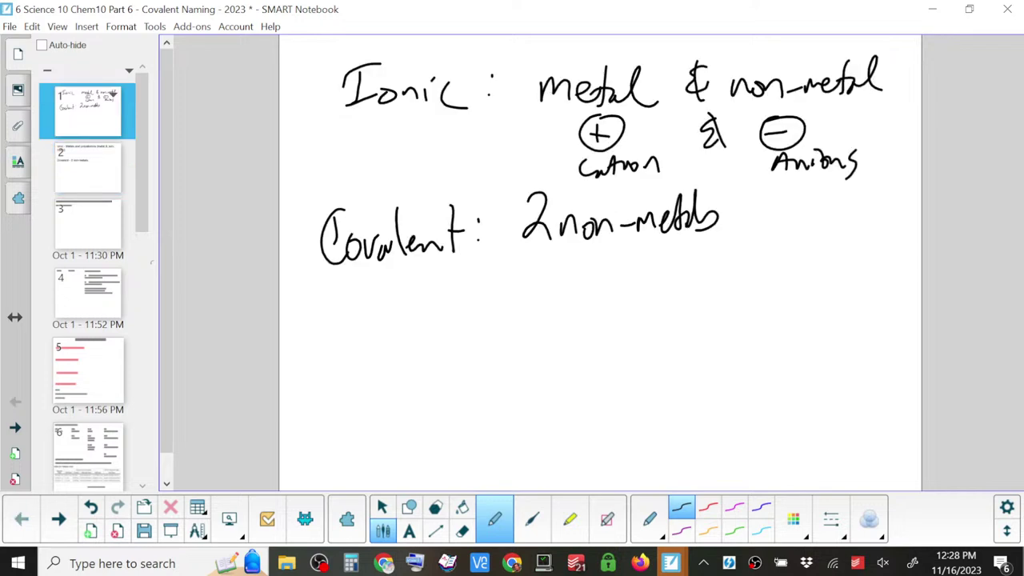
{"action": "left_click", "coordinate": [87, 168]}
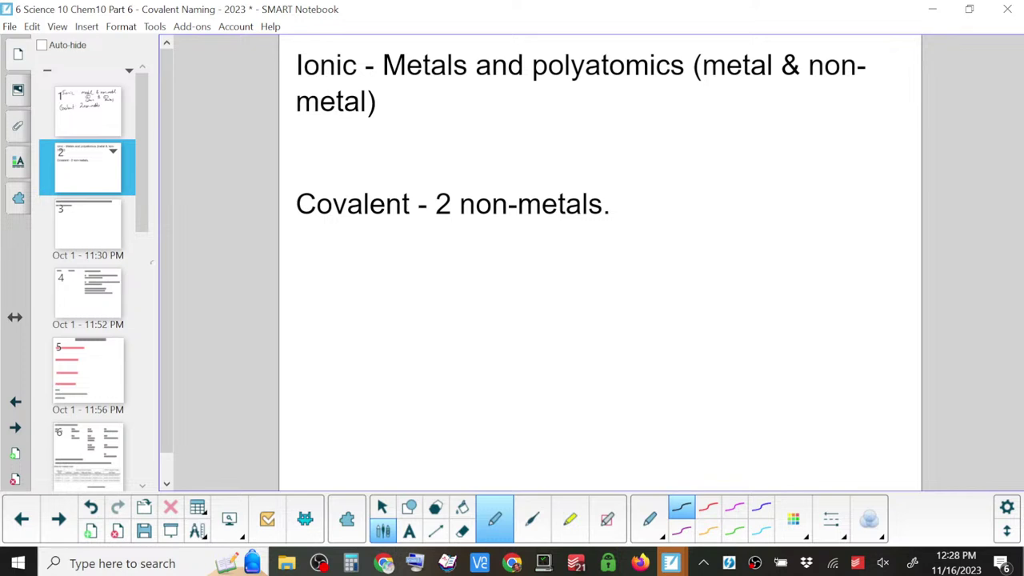
{"action": "left_click", "coordinate": [87, 228]}
{"action": "left_click", "coordinate": [87, 112]}
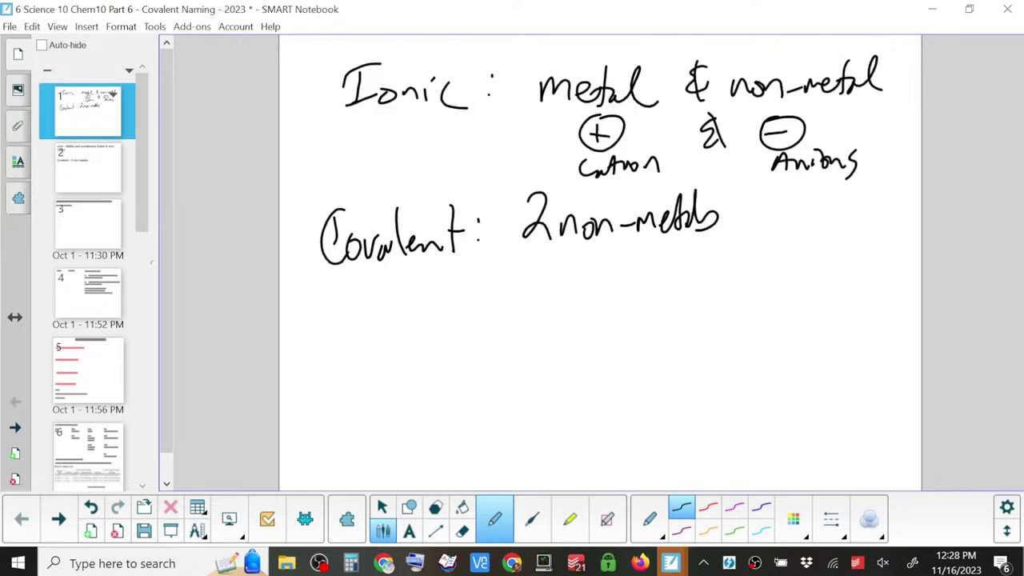
- Undo the handwriting and page move with five Ctrl+Z presses
{"action": "key", "text": "ctrl+z"}
{"action": "key", "text": "ctrl+z"}
{"action": "key", "text": "ctrl+z"}
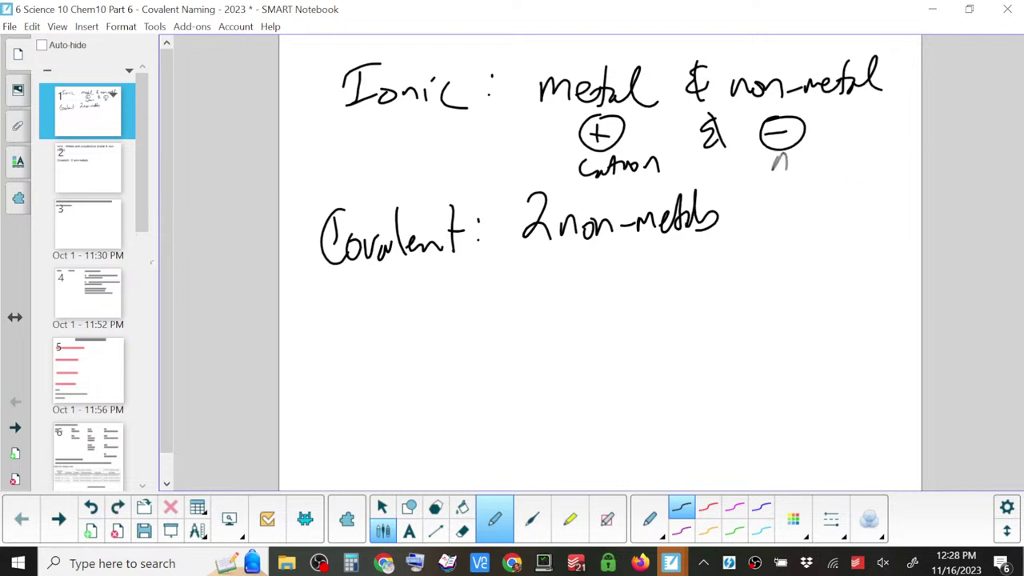
{"action": "key", "text": "ctrl+z"}
{"action": "key", "text": "ctrl+z"}
{"action": "key", "text": "ctrl+z"}
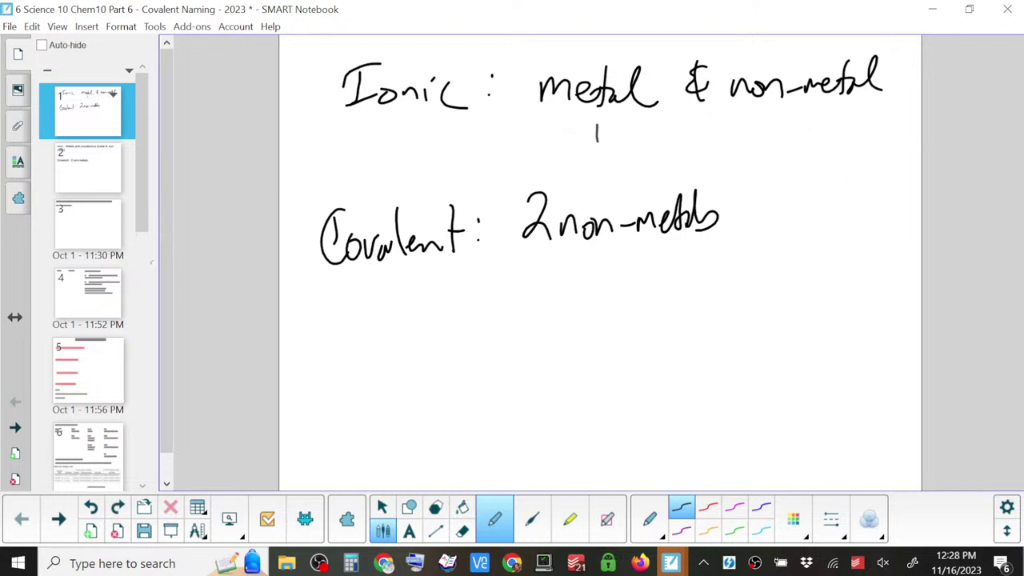
{"action": "key", "text": "ctrl+z"}
{"action": "key", "text": "ctrl+z"}
{"action": "key", "text": "ctrl+z"}
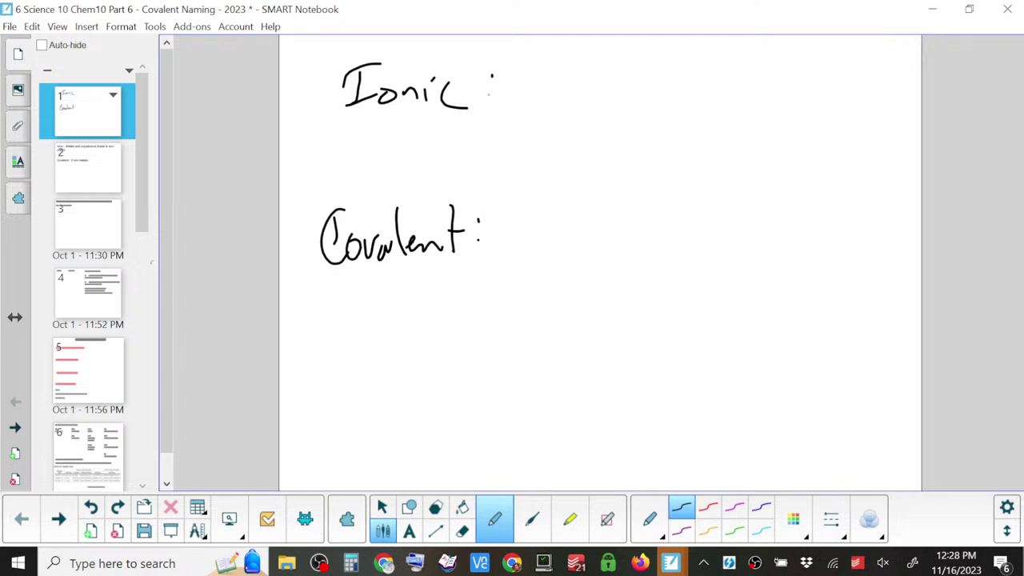
{"action": "key", "text": "ctrl+z"}
{"action": "key", "text": "ctrl+z"}
{"action": "key", "text": "ctrl+z"}
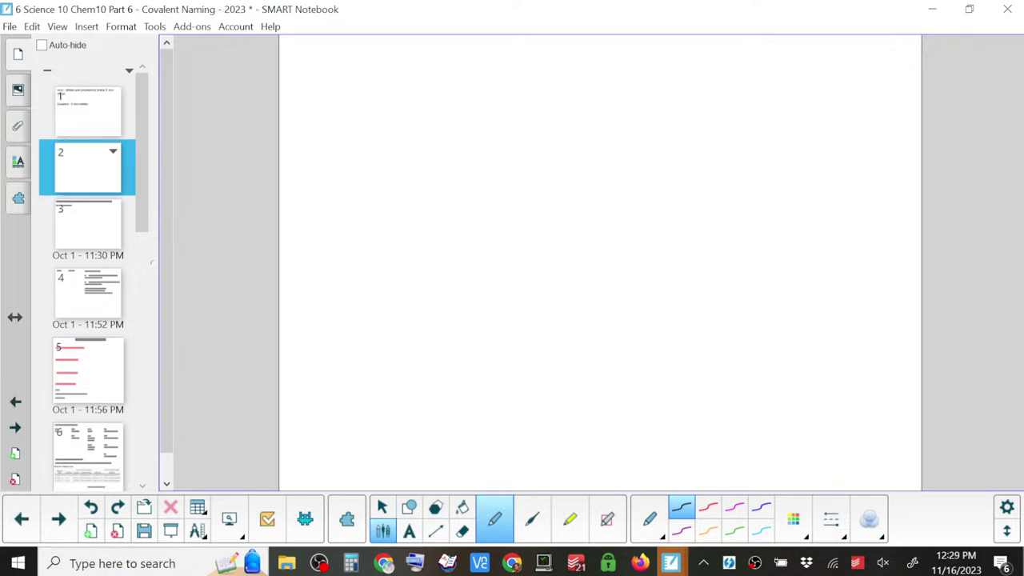
{"action": "key", "text": "ctrl+z"}
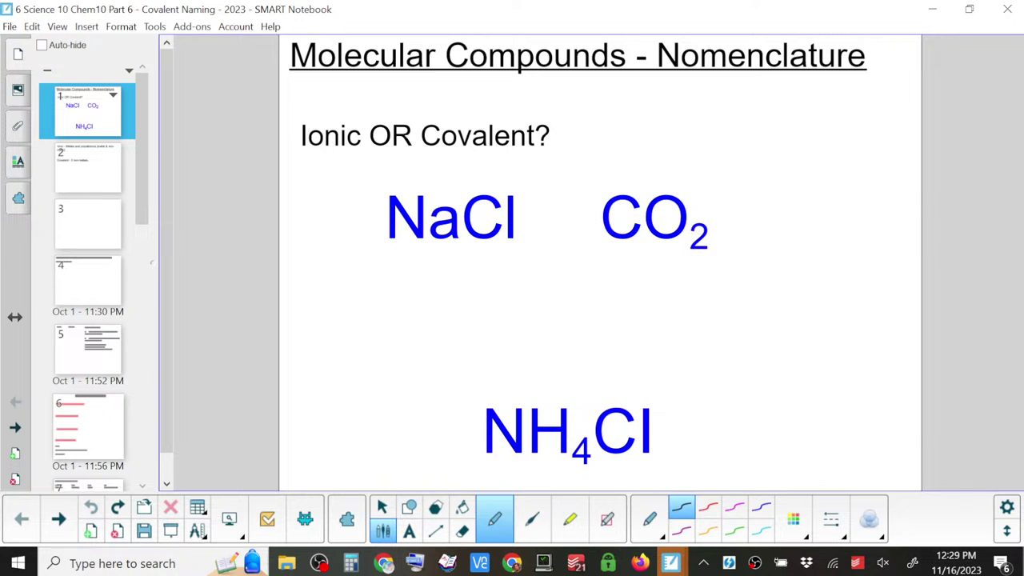
- With orange ink, underline NaCl, add a short bracket beneath it and circle its Na
{"action": "left_click", "coordinate": [707, 531]}
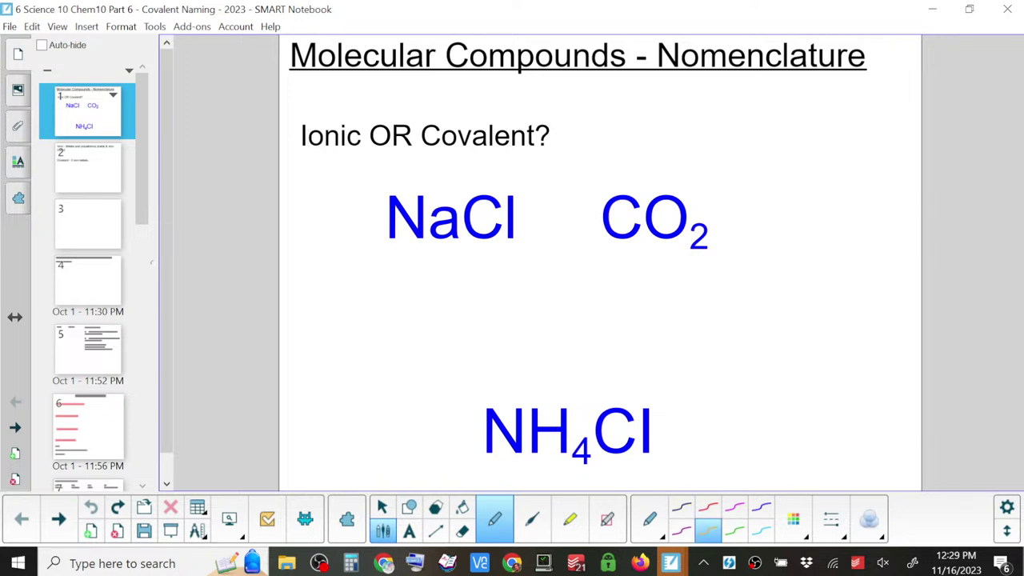
{"action": "left_click_drag", "start_coordinate": [375, 247], "coordinate": [485, 241]}
{"action": "mouse_move", "coordinate": [427, 252]}
{"action": "left_mouse_down"}
{"action": "mouse_move", "coordinate": [435, 279]}
{"action": "mouse_move", "coordinate": [460, 274]}
{"action": "left_mouse_up"}
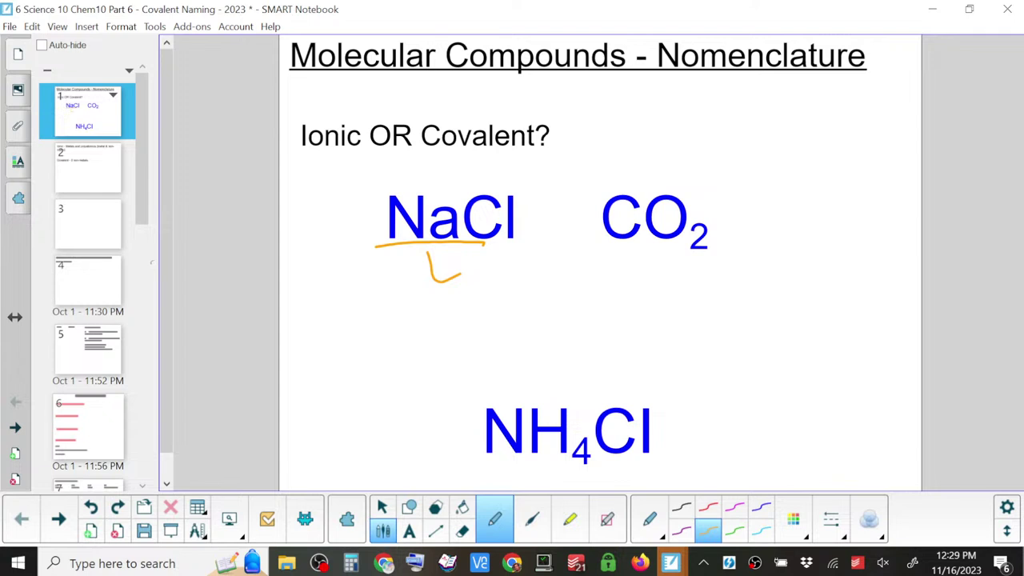
{"action": "mouse_move", "coordinate": [448, 193]}
{"action": "left_mouse_down"}
{"action": "mouse_move", "coordinate": [416, 187]}
{"action": "mouse_move", "coordinate": [449, 254]}
{"action": "mouse_move", "coordinate": [414, 183]}
{"action": "left_mouse_up"}
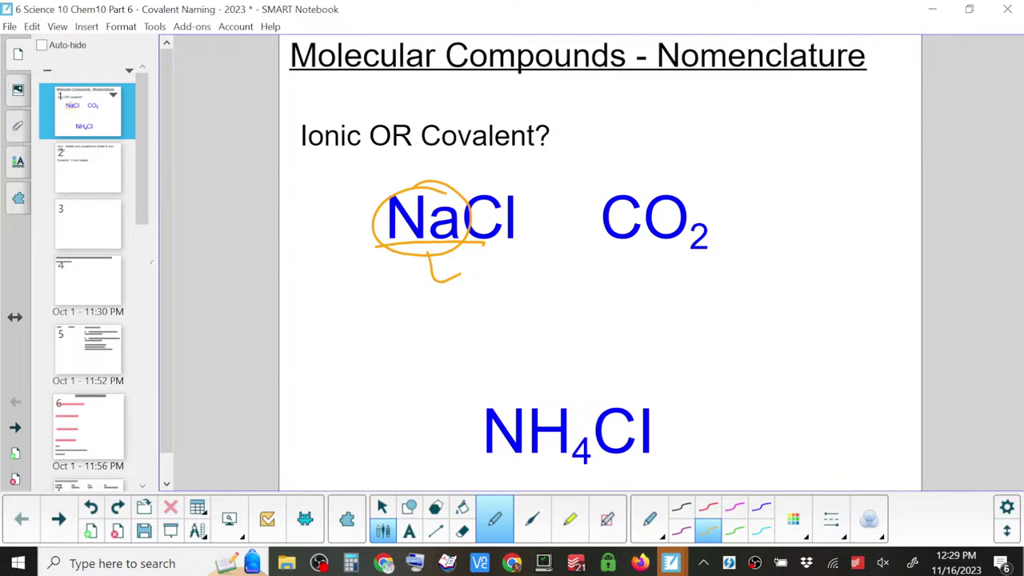
{"action": "scroll", "coordinate": [93, 275], "scroll_direction": "down", "scroll_amount": 10}
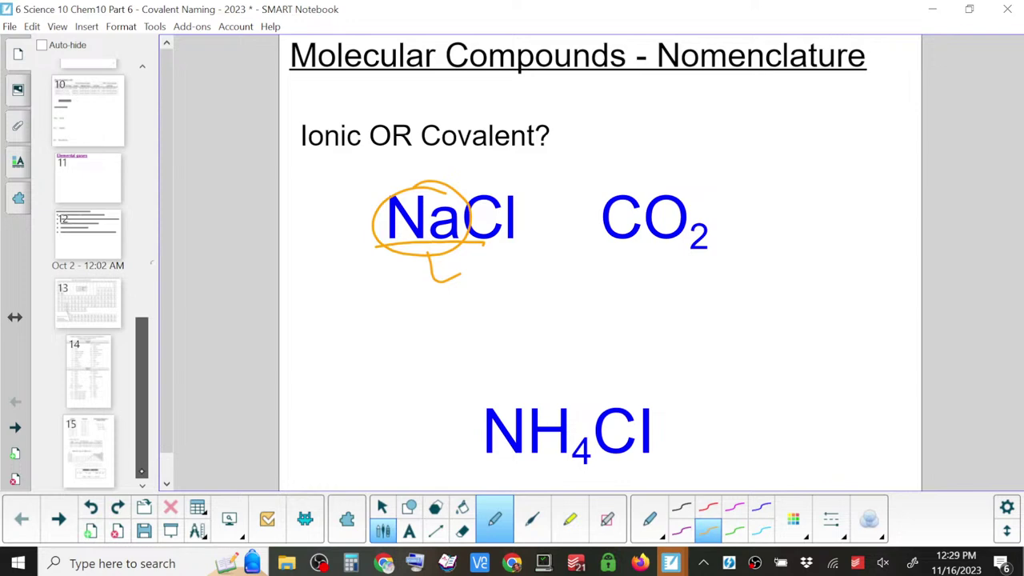
- On the page 13 periodic table, draw the staircase metal/non-metal line and label metals and non-metals
{"action": "left_click", "coordinate": [88, 302]}
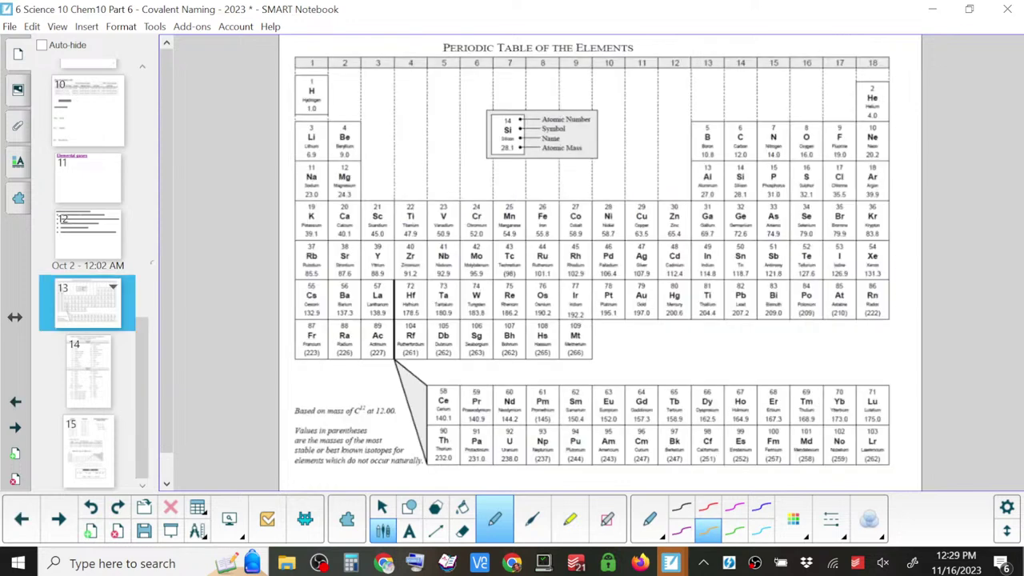
{"action": "left_click_drag", "start_coordinate": [676, 100], "coordinate": [912, 392]}
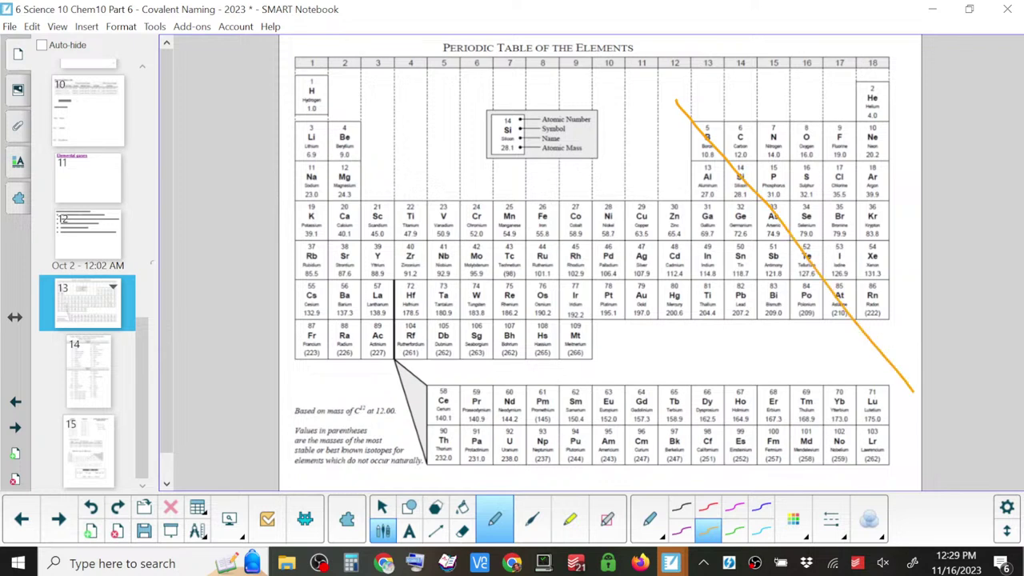
{"action": "mouse_move", "coordinate": [680, 89]}
{"action": "left_mouse_down"}
{"action": "mouse_move", "coordinate": [827, 345]}
{"action": "mouse_move", "coordinate": [684, 92]}
{"action": "mouse_move", "coordinate": [806, 347]}
{"action": "left_mouse_up"}
{"action": "mouse_move", "coordinate": [433, 201]}
{"action": "left_mouse_down"}
{"action": "mouse_move", "coordinate": [485, 178]}
{"action": "mouse_move", "coordinate": [506, 186]}
{"action": "mouse_move", "coordinate": [522, 136]}
{"action": "mouse_move", "coordinate": [547, 179]}
{"action": "left_mouse_up"}
{"action": "mouse_move", "coordinate": [721, 120]}
{"action": "left_mouse_down"}
{"action": "mouse_move", "coordinate": [726, 85]}
{"action": "mouse_move", "coordinate": [755, 100]}
{"action": "mouse_move", "coordinate": [846, 96]}
{"action": "mouse_move", "coordinate": [878, 76]}
{"action": "mouse_move", "coordinate": [874, 120]}
{"action": "left_mouse_up"}
{"action": "left_click_drag", "start_coordinate": [886, 112], "coordinate": [880, 126]}
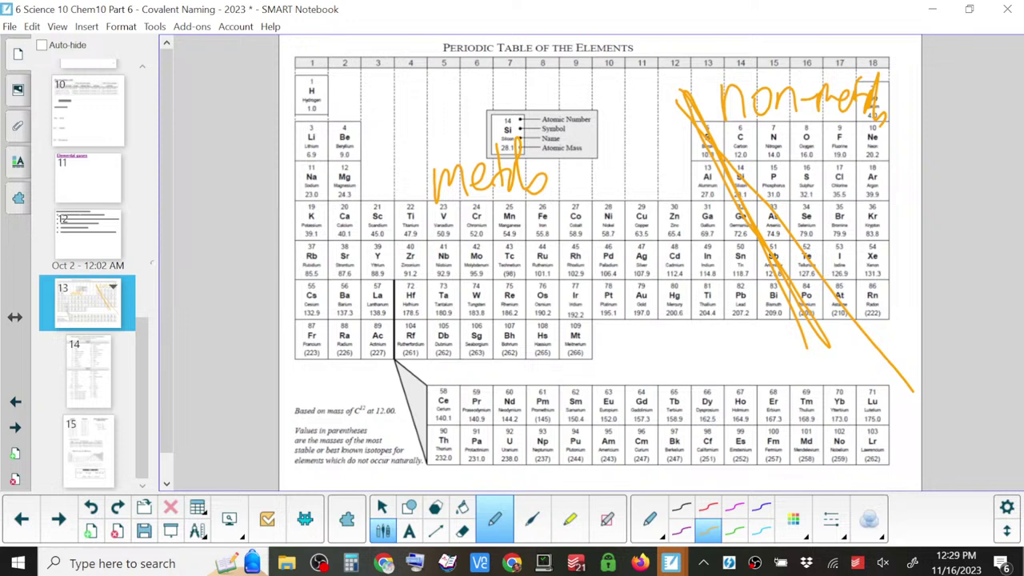
- Circle sodium (Na) on the table in orange and return to page 1
{"action": "mouse_move", "coordinate": [319, 160]}
{"action": "left_mouse_down"}
{"action": "mouse_move", "coordinate": [338, 188]}
{"action": "mouse_move", "coordinate": [329, 158]}
{"action": "left_mouse_up"}
{"action": "scroll", "coordinate": [88, 272], "scroll_direction": "up", "scroll_amount": 10}
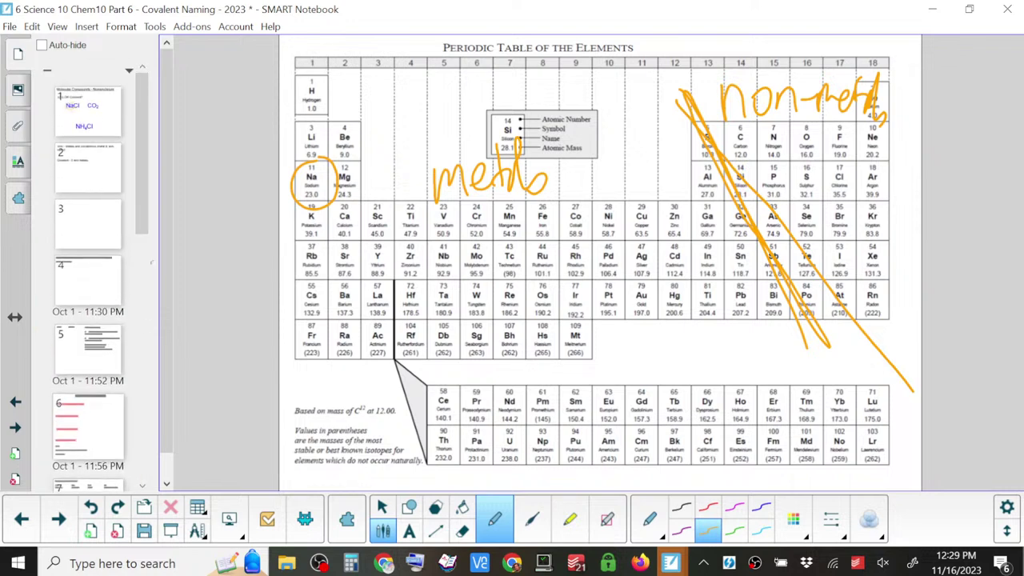
{"action": "left_click", "coordinate": [88, 112]}
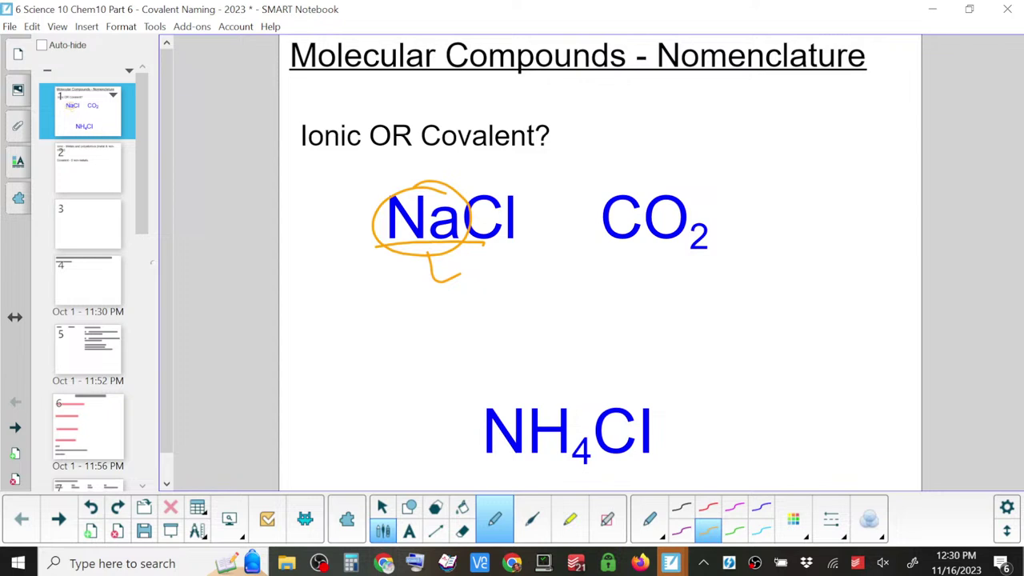
- Handwrite 'Ionic' in orange under NaCl
{"action": "left_click_drag", "start_coordinate": [382, 288], "coordinate": [381, 320]}
{"action": "mouse_move", "coordinate": [373, 294]}
{"action": "left_mouse_down"}
{"action": "mouse_move", "coordinate": [398, 285]}
{"action": "mouse_move", "coordinate": [391, 306]}
{"action": "left_mouse_up"}
{"action": "mouse_move", "coordinate": [400, 307]}
{"action": "left_mouse_down"}
{"action": "mouse_move", "coordinate": [410, 318]}
{"action": "mouse_move", "coordinate": [419, 312]}
{"action": "left_mouse_up"}
{"action": "left_click_drag", "start_coordinate": [425, 302], "coordinate": [435, 312]}
{"action": "left_click_drag", "start_coordinate": [457, 289], "coordinate": [448, 315]}
- Underline CO2 in orange and go to the page 13 periodic table
{"action": "left_click_drag", "start_coordinate": [592, 249], "coordinate": [642, 247]}
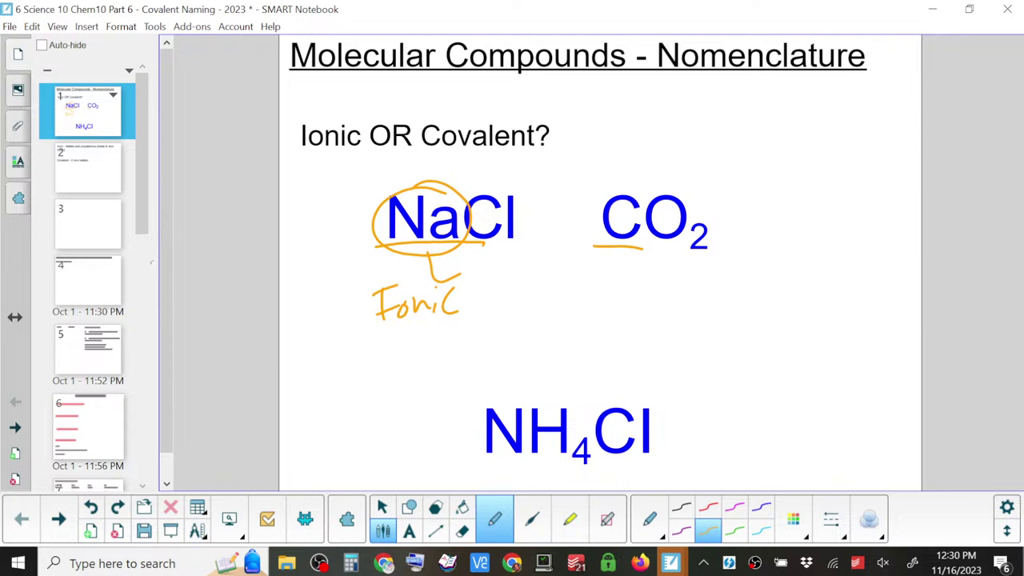
{"action": "scroll", "coordinate": [88, 272], "scroll_direction": "down", "scroll_amount": 10}
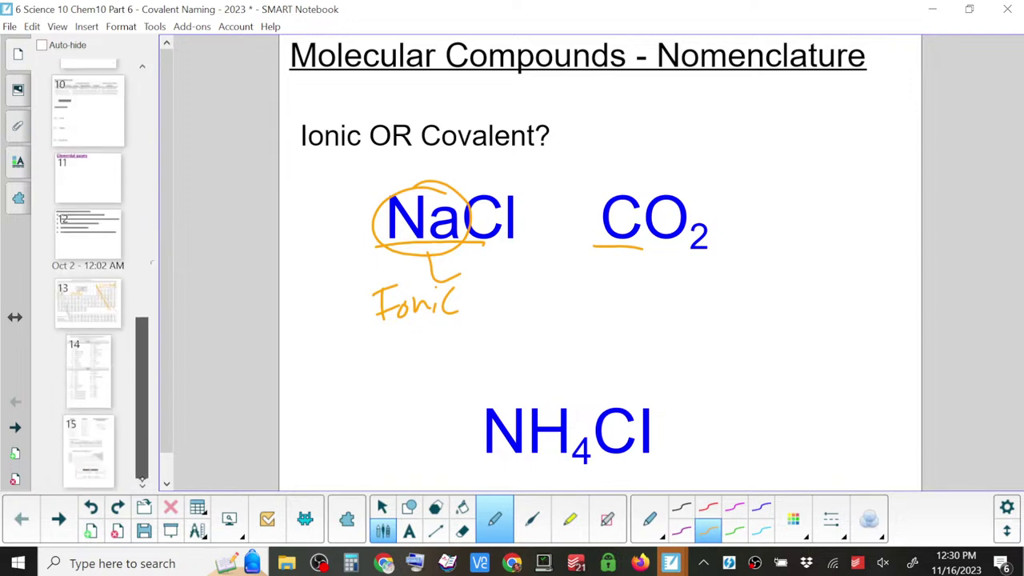
{"action": "left_click", "coordinate": [88, 302]}
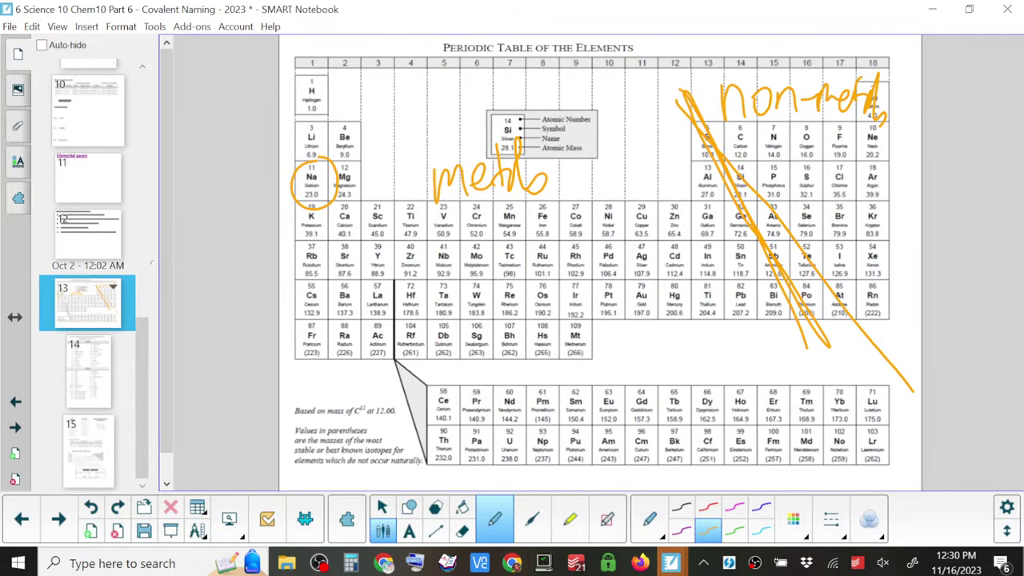
- Circle carbon (C) in orange on the periodic table and return to page 1
{"action": "mouse_move", "coordinate": [737, 120]}
{"action": "left_mouse_down"}
{"action": "mouse_move", "coordinate": [726, 139]}
{"action": "mouse_move", "coordinate": [752, 120]}
{"action": "left_mouse_up"}
{"action": "scroll", "coordinate": [88, 272], "scroll_direction": "up", "scroll_amount": 10}
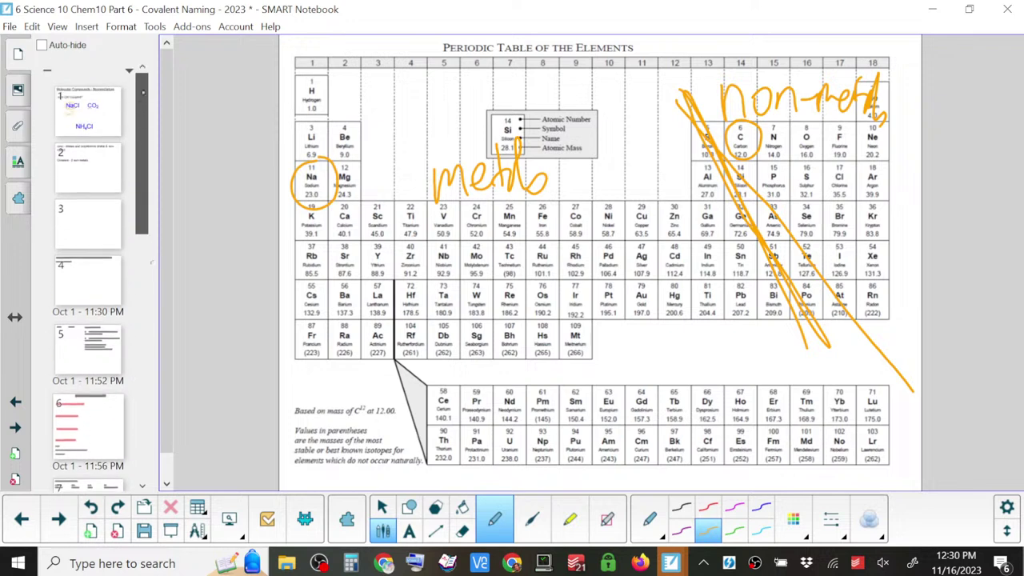
{"action": "left_click", "coordinate": [88, 112]}
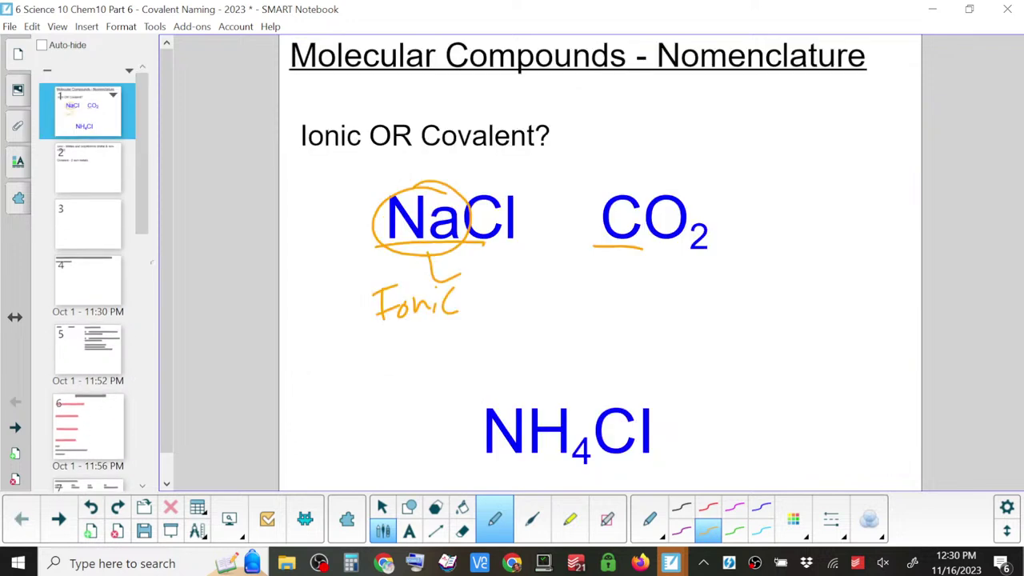
- Handwrite 'Covalent' in orange under CO2
{"action": "mouse_move", "coordinate": [639, 272]}
{"action": "left_mouse_down"}
{"action": "mouse_move", "coordinate": [650, 288]}
{"action": "mouse_move", "coordinate": [660, 276]}
{"action": "mouse_move", "coordinate": [678, 289]}
{"action": "mouse_move", "coordinate": [702, 276]}
{"action": "mouse_move", "coordinate": [724, 289]}
{"action": "left_mouse_up"}
{"action": "left_click_drag", "start_coordinate": [729, 247], "coordinate": [726, 290]}
{"action": "left_click_drag", "start_coordinate": [723, 272], "coordinate": [748, 269]}
{"action": "left_click", "coordinate": [753, 286]}
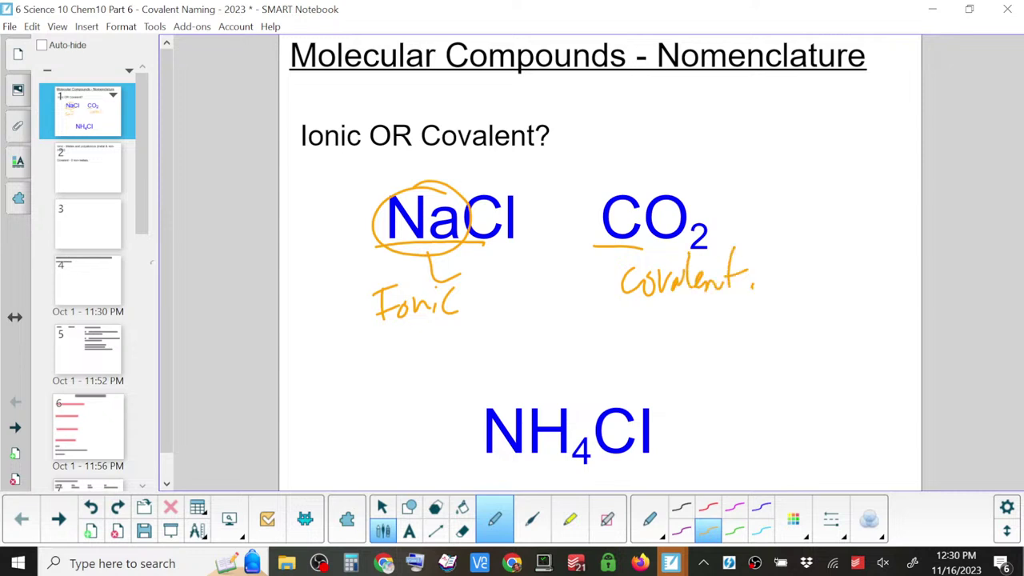
- Add Ionic naming notes: a Roman numerals bullet and 'look @ charge' beside NH4Cl
{"action": "left_click_drag", "start_coordinate": [327, 343], "coordinate": [438, 347]}
{"action": "mouse_move", "coordinate": [393, 385]}
{"action": "left_mouse_down"}
{"action": "mouse_move", "coordinate": [404, 361]}
{"action": "mouse_move", "coordinate": [486, 362]}
{"action": "left_mouse_up"}
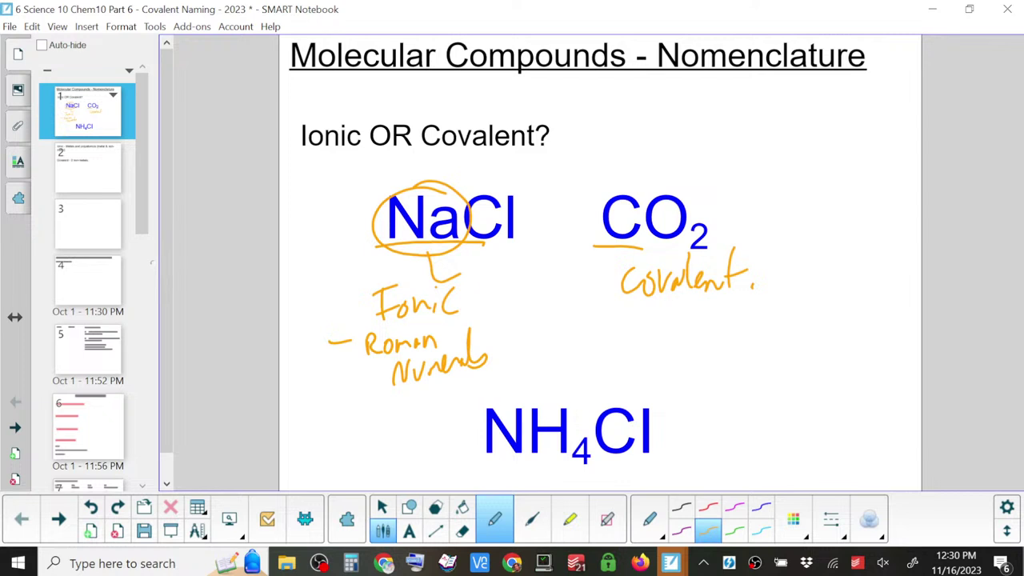
{"action": "left_click_drag", "start_coordinate": [328, 425], "coordinate": [367, 424]}
{"action": "mouse_move", "coordinate": [372, 415]}
{"action": "left_mouse_down"}
{"action": "mouse_move", "coordinate": [374, 432]}
{"action": "mouse_move", "coordinate": [389, 432]}
{"action": "left_mouse_up"}
{"action": "mouse_move", "coordinate": [404, 396]}
{"action": "left_mouse_down"}
{"action": "mouse_move", "coordinate": [403, 425]}
{"action": "mouse_move", "coordinate": [422, 424]}
{"action": "mouse_move", "coordinate": [379, 464]}
{"action": "mouse_move", "coordinate": [395, 441]}
{"action": "mouse_move", "coordinate": [377, 477]}
{"action": "left_mouse_up"}
{"action": "mouse_move", "coordinate": [417, 449]}
{"action": "left_mouse_down"}
{"action": "mouse_move", "coordinate": [408, 470]}
{"action": "mouse_move", "coordinate": [424, 459]}
{"action": "left_mouse_up"}
{"action": "left_click_drag", "start_coordinate": [424, 449], "coordinate": [447, 449]}
{"action": "mouse_move", "coordinate": [446, 438]}
{"action": "left_mouse_down"}
{"action": "mouse_move", "coordinate": [454, 432]}
{"action": "mouse_move", "coordinate": [468, 448]}
{"action": "mouse_move", "coordinate": [467, 404]}
{"action": "left_mouse_up"}
{"action": "mouse_move", "coordinate": [469, 424]}
{"action": "left_mouse_down"}
{"action": "mouse_move", "coordinate": [481, 414]}
{"action": "mouse_move", "coordinate": [476, 432]}
{"action": "left_mouse_up"}
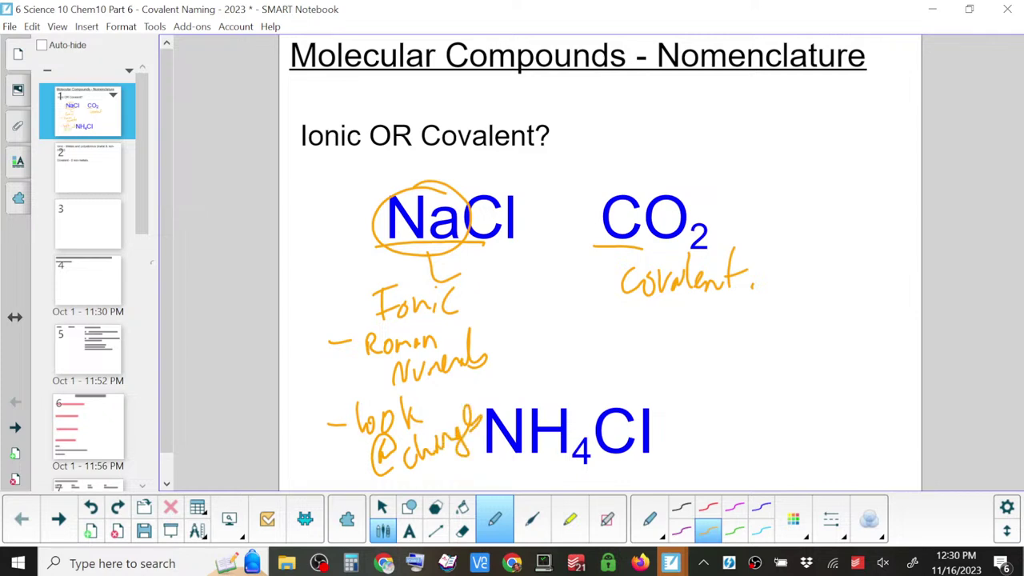
- Write a further Ionic bullet note at bottom left ending with 'polyatomics'
{"action": "scroll", "coordinate": [512, 256], "scroll_direction": "down", "scroll_amount": 1}
{"action": "mouse_move", "coordinate": [322, 464]}
{"action": "left_mouse_down"}
{"action": "mouse_move", "coordinate": [362, 479]}
{"action": "mouse_move", "coordinate": [381, 477]}
{"action": "mouse_move", "coordinate": [393, 453]}
{"action": "mouse_move", "coordinate": [401, 463]}
{"action": "left_mouse_up"}
{"action": "left_click", "coordinate": [347, 471]}
{"action": "left_click_drag", "start_coordinate": [405, 439], "coordinate": [407, 474]}
{"action": "mouse_move", "coordinate": [402, 464]}
{"action": "left_mouse_down"}
{"action": "mouse_move", "coordinate": [426, 456]}
{"action": "mouse_move", "coordinate": [408, 459]}
{"action": "left_mouse_up"}
{"action": "left_click_drag", "start_coordinate": [404, 438], "coordinate": [431, 478]}
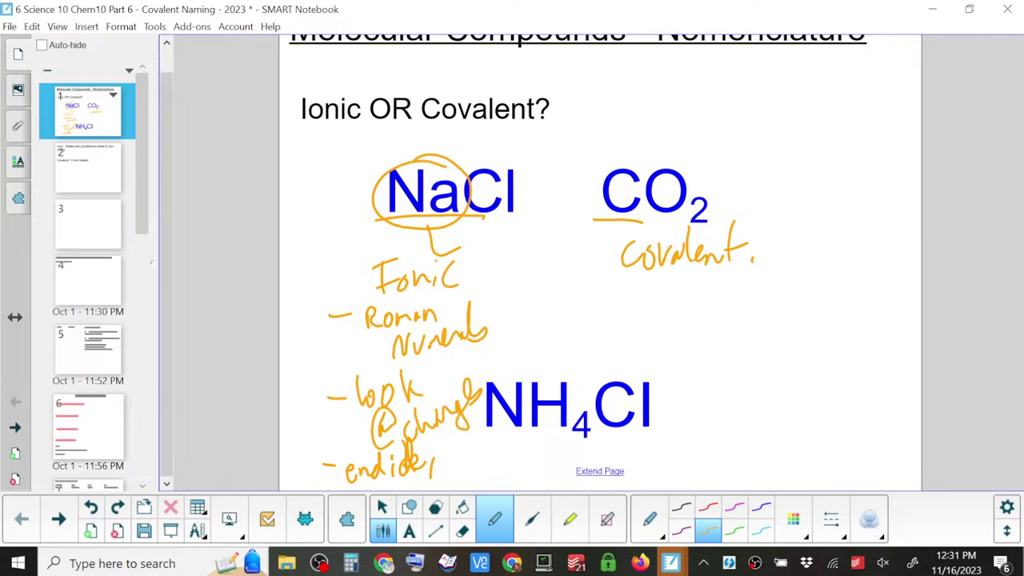
{"action": "mouse_move", "coordinate": [444, 459]}
{"action": "left_mouse_down"}
{"action": "mouse_move", "coordinate": [446, 477]}
{"action": "mouse_move", "coordinate": [464, 454]}
{"action": "mouse_move", "coordinate": [472, 478]}
{"action": "mouse_move", "coordinate": [506, 459]}
{"action": "mouse_move", "coordinate": [529, 477]}
{"action": "left_mouse_up"}
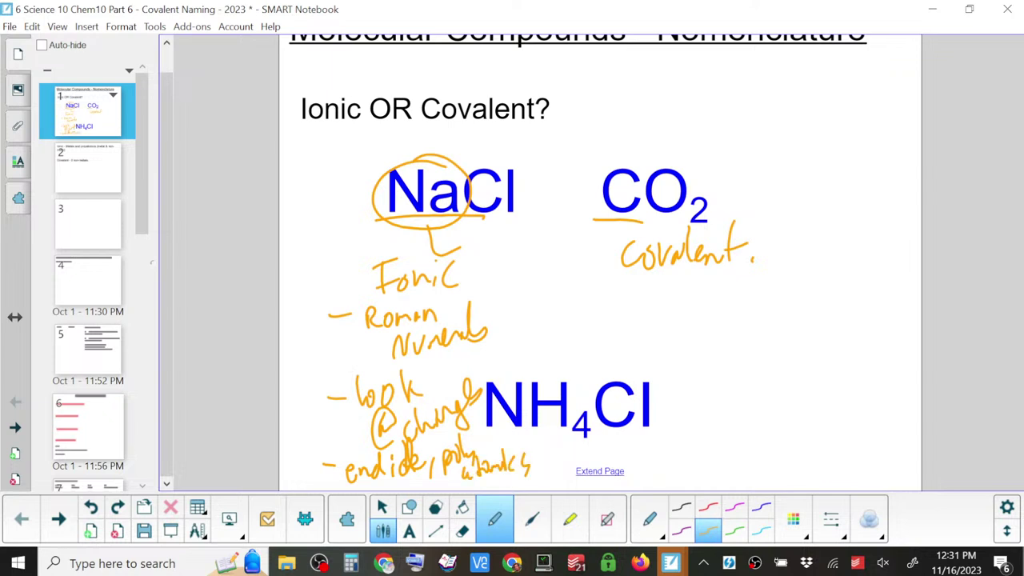
- Write 'no polyatomics' under the Covalent label
{"action": "mouse_move", "coordinate": [660, 301]}
{"action": "left_mouse_down"}
{"action": "mouse_move", "coordinate": [713, 304]}
{"action": "mouse_move", "coordinate": [720, 282]}
{"action": "mouse_move", "coordinate": [753, 305]}
{"action": "mouse_move", "coordinate": [765, 292]}
{"action": "left_mouse_up"}
{"action": "left_click_drag", "start_coordinate": [774, 280], "coordinate": [772, 293]}
{"action": "mouse_move", "coordinate": [785, 251]}
{"action": "left_mouse_down"}
{"action": "mouse_move", "coordinate": [782, 286]}
{"action": "mouse_move", "coordinate": [799, 304]}
{"action": "left_mouse_up"}
{"action": "mouse_move", "coordinate": [813, 282]}
{"action": "left_mouse_down"}
{"action": "mouse_move", "coordinate": [809, 289]}
{"action": "mouse_move", "coordinate": [865, 273]}
{"action": "mouse_move", "coordinate": [886, 289]}
{"action": "left_mouse_up"}
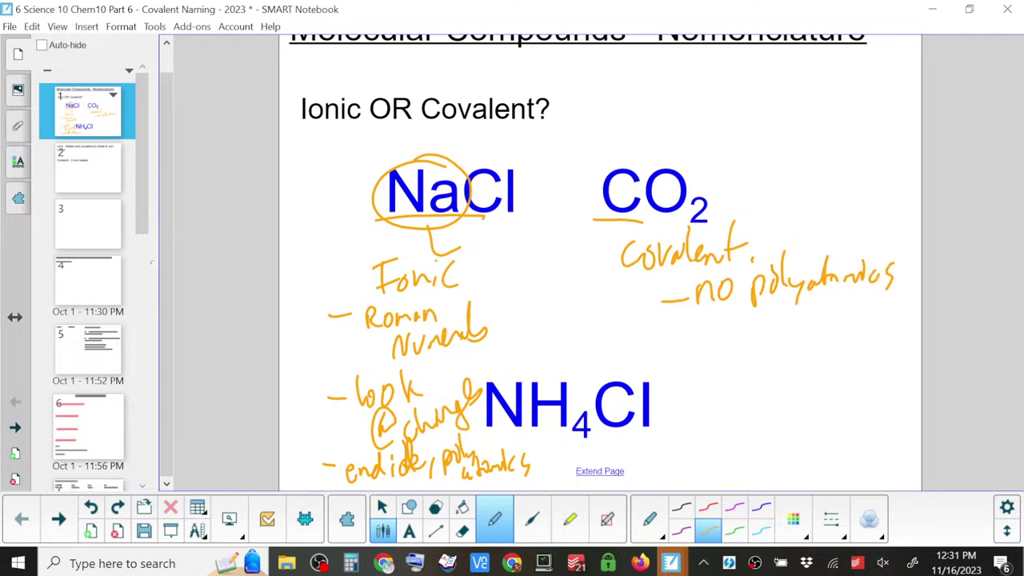
- Switch to red ink, underline NH4Cl and circle its N
{"action": "left_click", "coordinate": [707, 507]}
{"action": "left_click_drag", "start_coordinate": [482, 438], "coordinate": [664, 430]}
{"action": "mouse_move", "coordinate": [528, 370]}
{"action": "left_mouse_down"}
{"action": "mouse_move", "coordinate": [512, 440]}
{"action": "mouse_move", "coordinate": [516, 358]}
{"action": "left_mouse_up"}
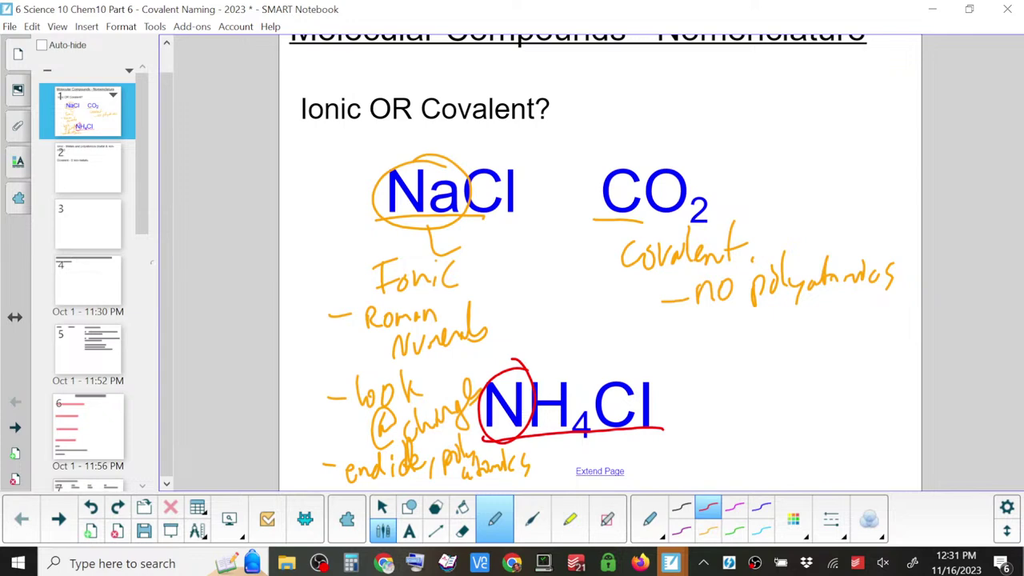
- Draw a red divider through NH4Cl and write 'Cation' above it
{"action": "left_click_drag", "start_coordinate": [586, 334], "coordinate": [608, 490]}
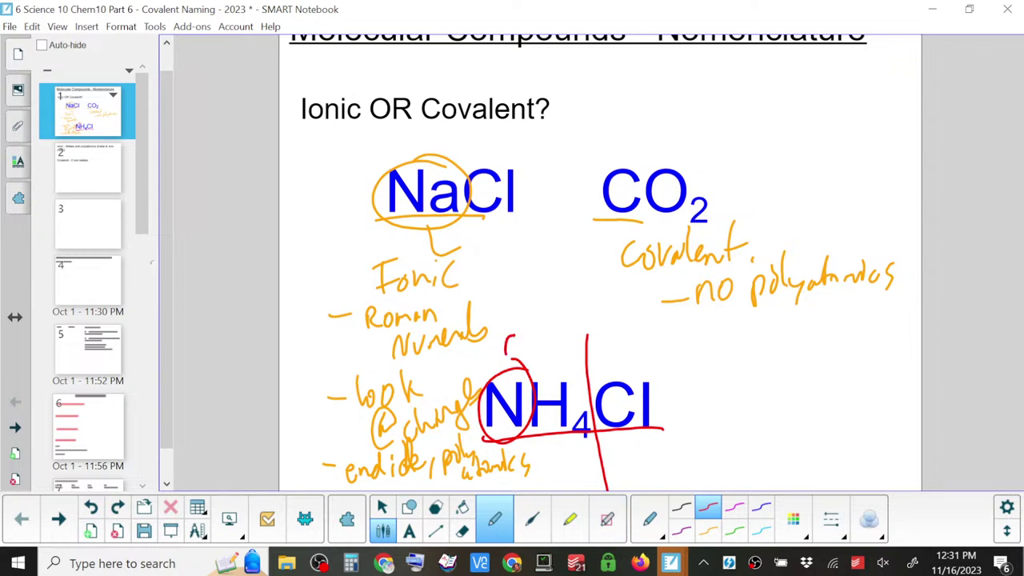
{"action": "left_click_drag", "start_coordinate": [512, 340], "coordinate": [513, 356]}
{"action": "left_click_drag", "start_coordinate": [520, 346], "coordinate": [580, 323]}
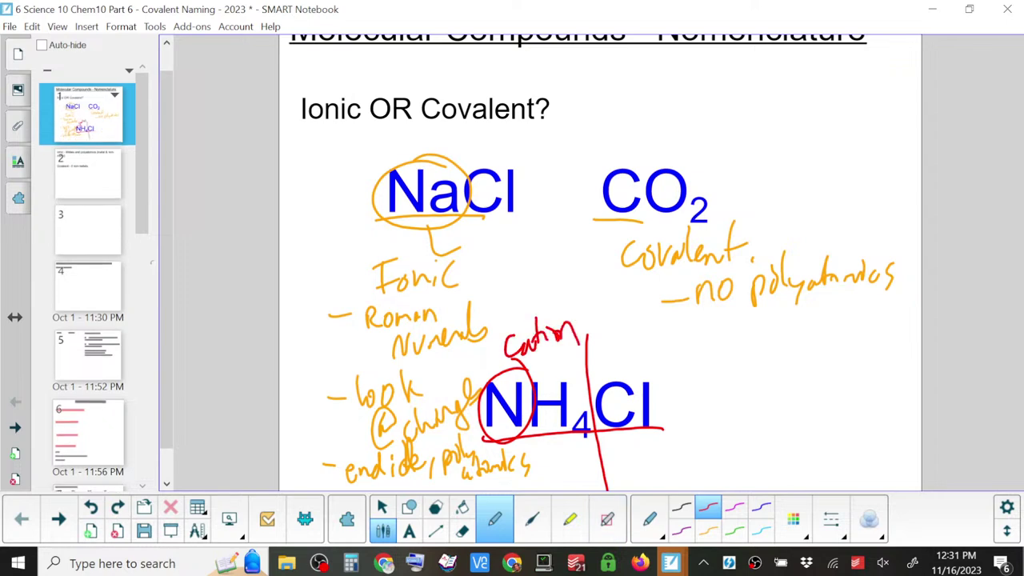
{"action": "scroll", "coordinate": [599, 264], "scroll_direction": "down", "scroll_amount": 1}
{"action": "scroll", "coordinate": [600, 264], "scroll_direction": "down", "scroll_amount": 5}
- Write 'Polyatomic Cation' in red below NH4Cl
{"action": "left_click_drag", "start_coordinate": [560, 241], "coordinate": [559, 269]}
{"action": "left_click_drag", "start_coordinate": [509, 348], "coordinate": [508, 372]}
{"action": "left_click_drag", "start_coordinate": [505, 329], "coordinate": [509, 370]}
{"action": "left_click_drag", "start_coordinate": [526, 336], "coordinate": [528, 336]}
{"action": "mouse_move", "coordinate": [535, 315]}
{"action": "left_mouse_down"}
{"action": "mouse_move", "coordinate": [550, 355]}
{"action": "mouse_move", "coordinate": [579, 339]}
{"action": "left_mouse_up"}
{"action": "left_click_drag", "start_coordinate": [573, 326], "coordinate": [624, 343]}
{"action": "left_click", "coordinate": [523, 380]}
{"action": "left_click_drag", "start_coordinate": [531, 385], "coordinate": [527, 409]}
{"action": "left_click_drag", "start_coordinate": [542, 393], "coordinate": [544, 409]}
{"action": "left_click_drag", "start_coordinate": [549, 363], "coordinate": [550, 398]}
{"action": "mouse_move", "coordinate": [542, 389]}
{"action": "left_mouse_down"}
{"action": "mouse_move", "coordinate": [564, 385]}
{"action": "mouse_move", "coordinate": [565, 395]}
{"action": "left_mouse_up"}
{"action": "left_click", "coordinate": [561, 375]}
{"action": "left_click_drag", "start_coordinate": [577, 379], "coordinate": [610, 392]}
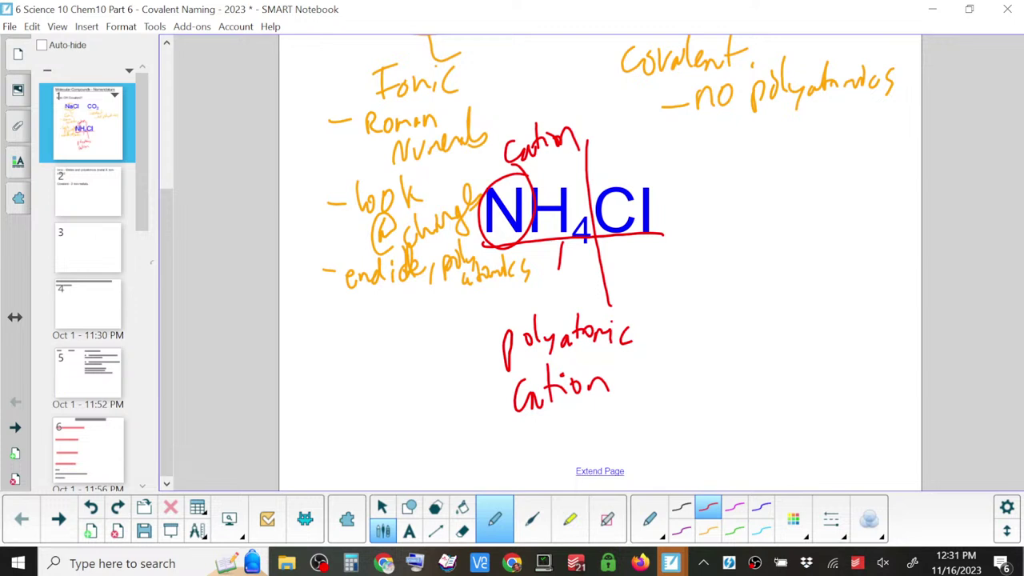
- Write '-Ionic' in red beneath 'Polyatomic Cation'
{"action": "left_click_drag", "start_coordinate": [499, 453], "coordinate": [519, 451]}
{"action": "left_click", "coordinate": [640, 456]}
{"action": "mouse_move", "coordinate": [542, 440]}
{"action": "left_mouse_down"}
{"action": "mouse_move", "coordinate": [539, 462]}
{"action": "mouse_move", "coordinate": [552, 432]}
{"action": "mouse_move", "coordinate": [596, 450]}
{"action": "mouse_move", "coordinate": [629, 444]}
{"action": "left_mouse_up"}
{"action": "left_click", "coordinate": [593, 420]}
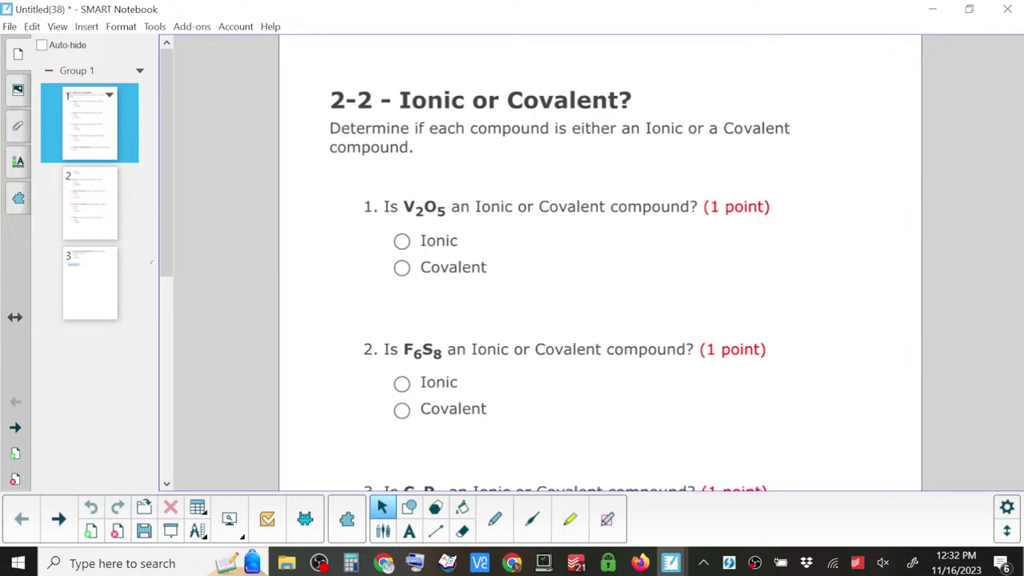
- Glance at the View menu and worksheet, then switch to the freehand pen
{"action": "key", "text": "alt+v"}
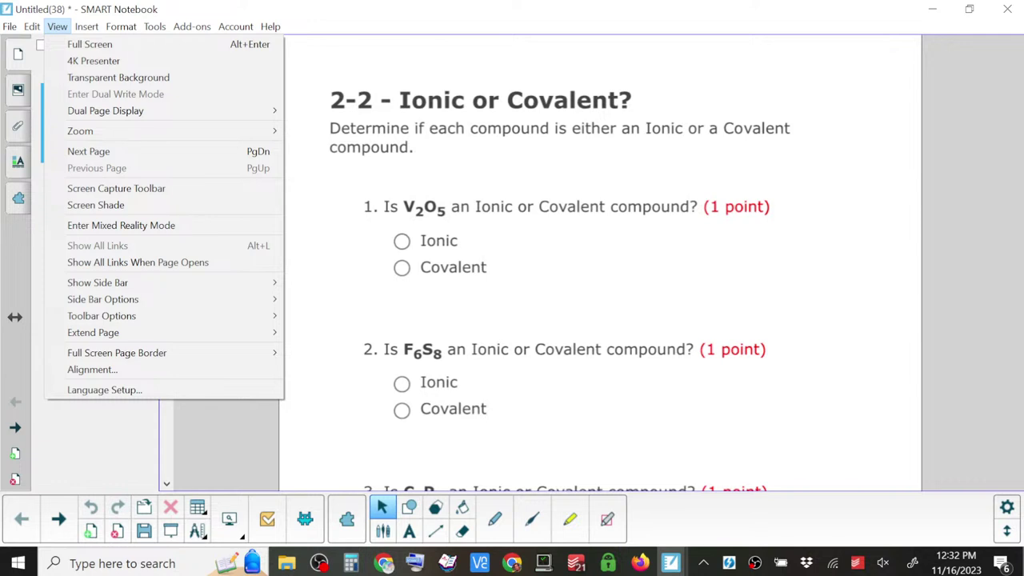
{"action": "key", "text": "Escape"}
{"action": "scroll", "coordinate": [600, 264], "scroll_direction": "down", "scroll_amount": 3}
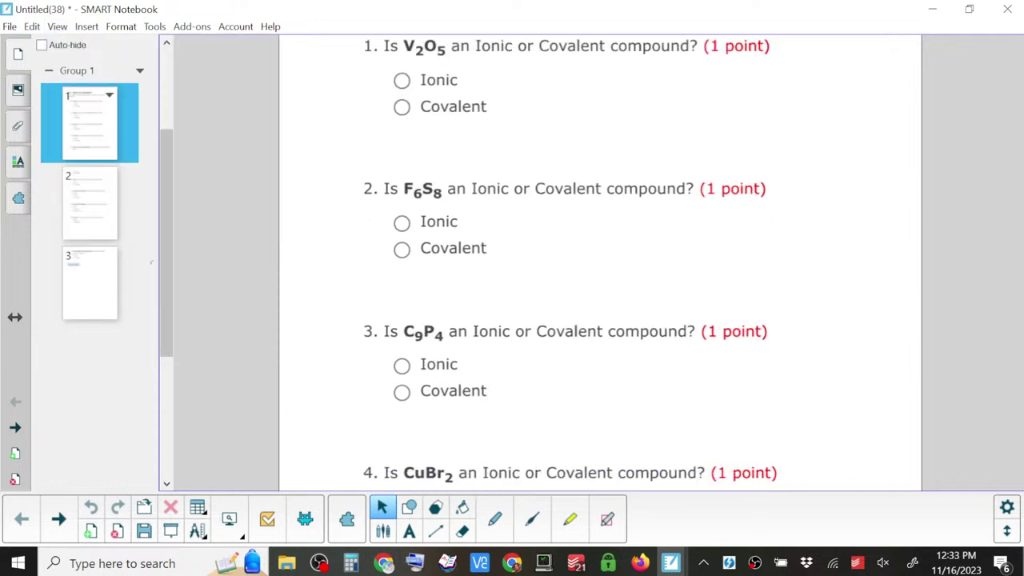
{"action": "scroll", "coordinate": [600, 264], "scroll_direction": "up", "scroll_amount": 3}
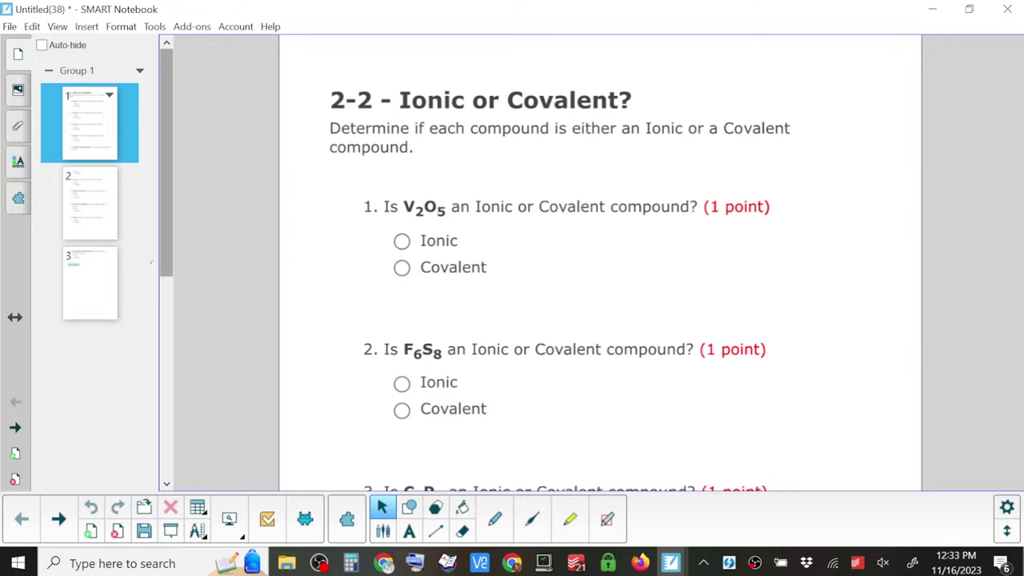
{"action": "left_click", "coordinate": [494, 518]}
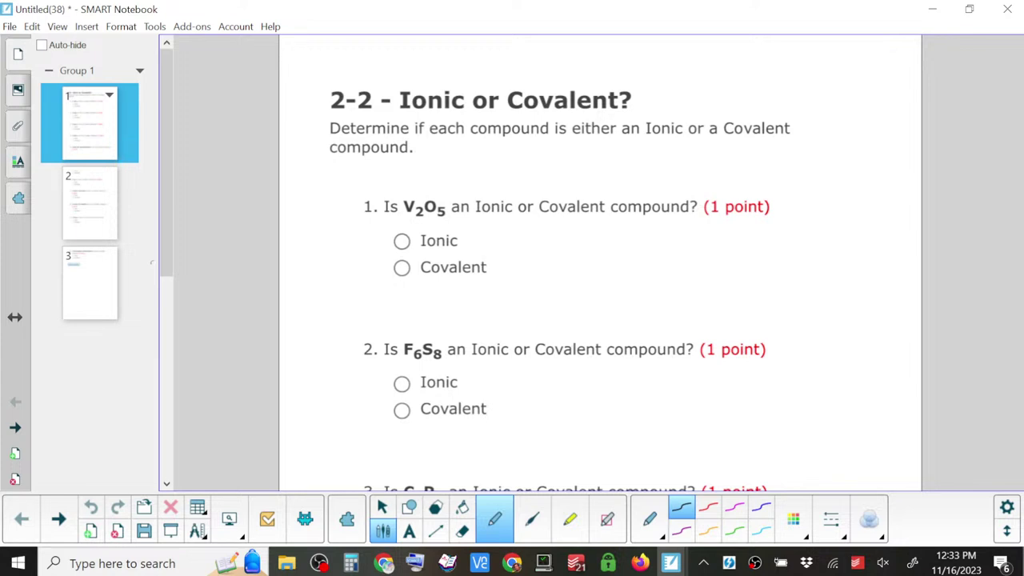
{"action": "left_click_drag", "start_coordinate": [559, 241], "coordinate": [560, 272]}
{"action": "left_click_drag", "start_coordinate": [548, 245], "coordinate": [575, 239]}
{"action": "left_click_drag", "start_coordinate": [550, 276], "coordinate": [575, 271]}
{"action": "mouse_move", "coordinate": [404, 192]}
{"action": "left_mouse_down"}
{"action": "mouse_move", "coordinate": [395, 171]}
{"action": "mouse_move", "coordinate": [419, 170]}
{"action": "left_mouse_up"}
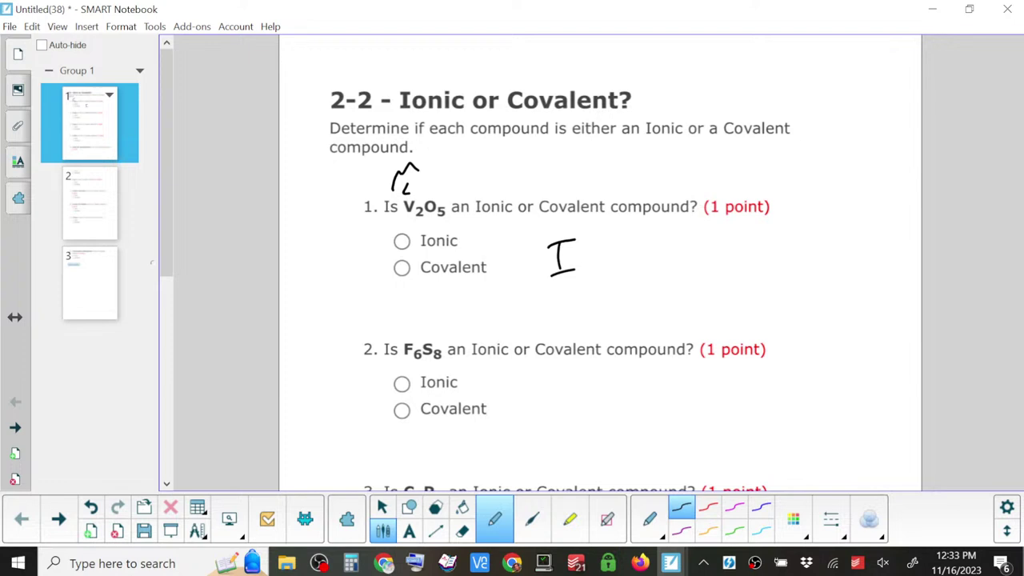
{"action": "scroll", "coordinate": [600, 264], "scroll_direction": "down", "scroll_amount": 2}
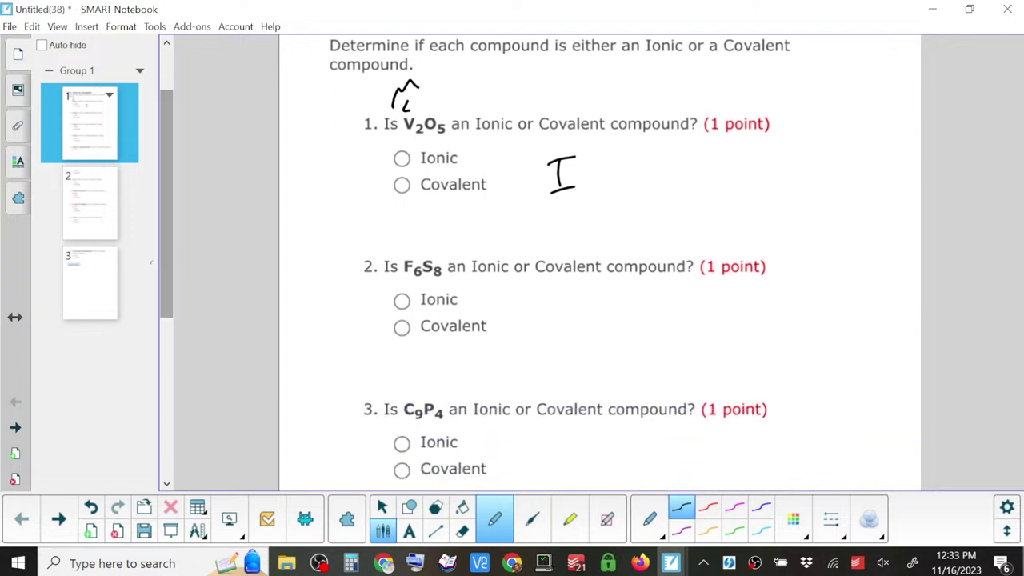
{"action": "left_click_drag", "start_coordinate": [582, 292], "coordinate": [588, 319]}
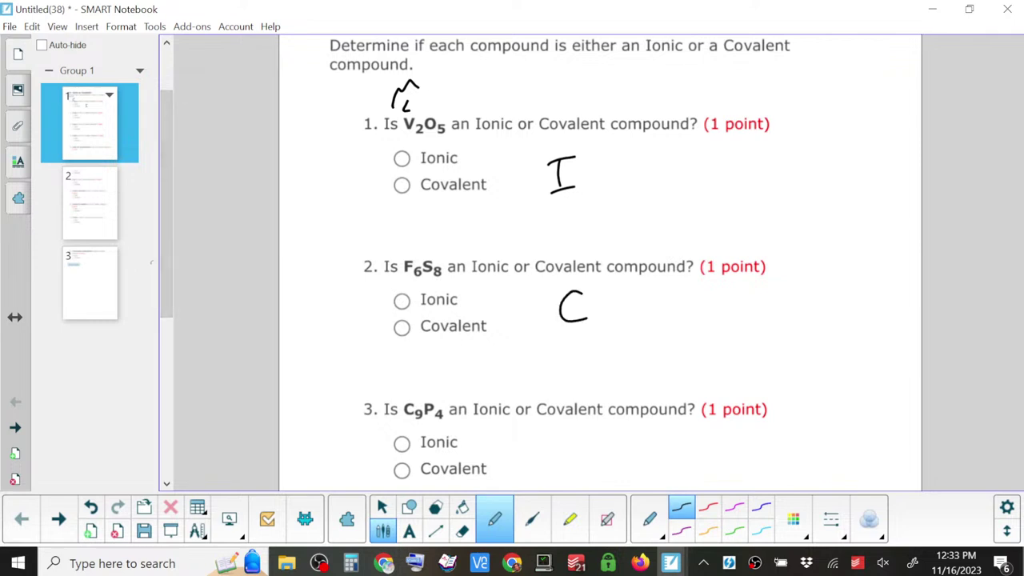
{"action": "left_click_drag", "start_coordinate": [419, 240], "coordinate": [414, 261]}
{"action": "scroll", "coordinate": [600, 264], "scroll_direction": "down", "scroll_amount": 2}
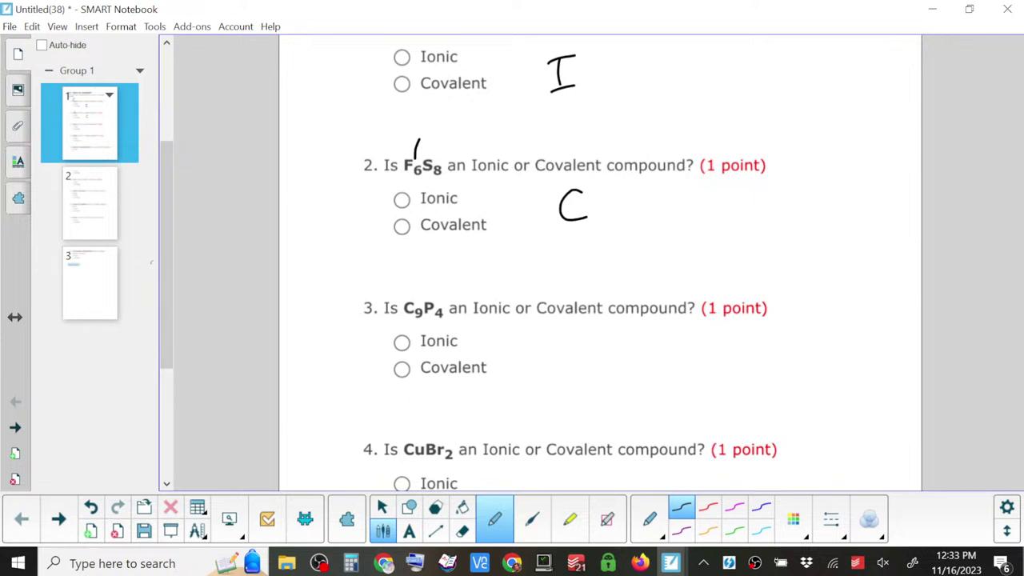
{"action": "left_click_drag", "start_coordinate": [540, 360], "coordinate": [569, 349]}
{"action": "mouse_move", "coordinate": [600, 339]}
{"action": "left_mouse_down"}
{"action": "mouse_move", "coordinate": [582, 348]}
{"action": "mouse_move", "coordinate": [590, 375]}
{"action": "left_mouse_up"}
{"action": "left_click_drag", "start_coordinate": [418, 282], "coordinate": [415, 295]}
{"action": "left_click_drag", "start_coordinate": [435, 284], "coordinate": [433, 300]}
{"action": "scroll", "coordinate": [600, 264], "scroll_direction": "down", "scroll_amount": 4}
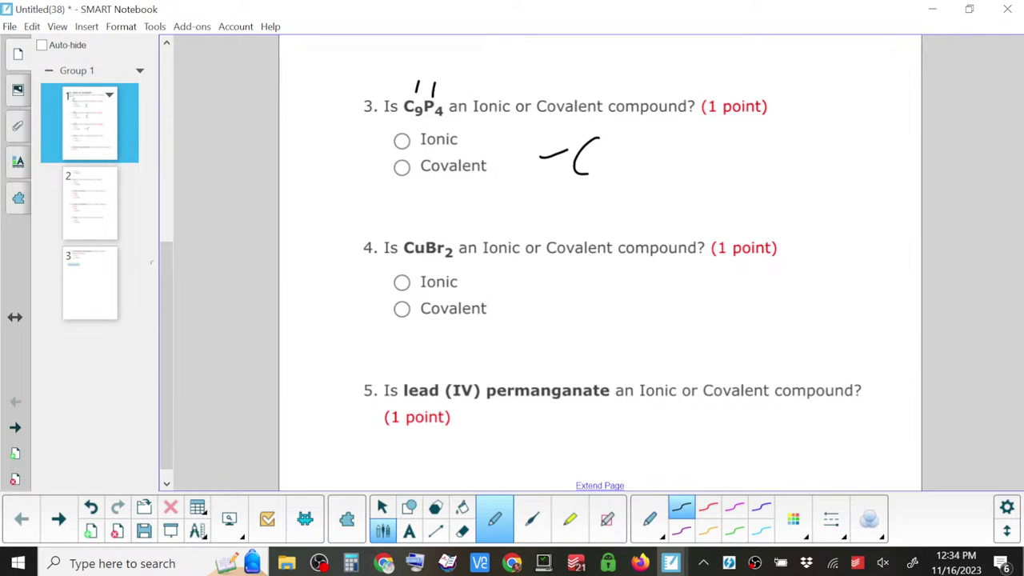
{"action": "left_click_drag", "start_coordinate": [580, 298], "coordinate": [580, 322]}
{"action": "mouse_move", "coordinate": [567, 301]}
{"action": "left_mouse_down"}
{"action": "mouse_move", "coordinate": [592, 298]}
{"action": "mouse_move", "coordinate": [596, 319]}
{"action": "left_mouse_up"}
{"action": "left_click_drag", "start_coordinate": [417, 217], "coordinate": [413, 237]}
{"action": "scroll", "coordinate": [599, 264], "scroll_direction": "up", "scroll_amount": 2}
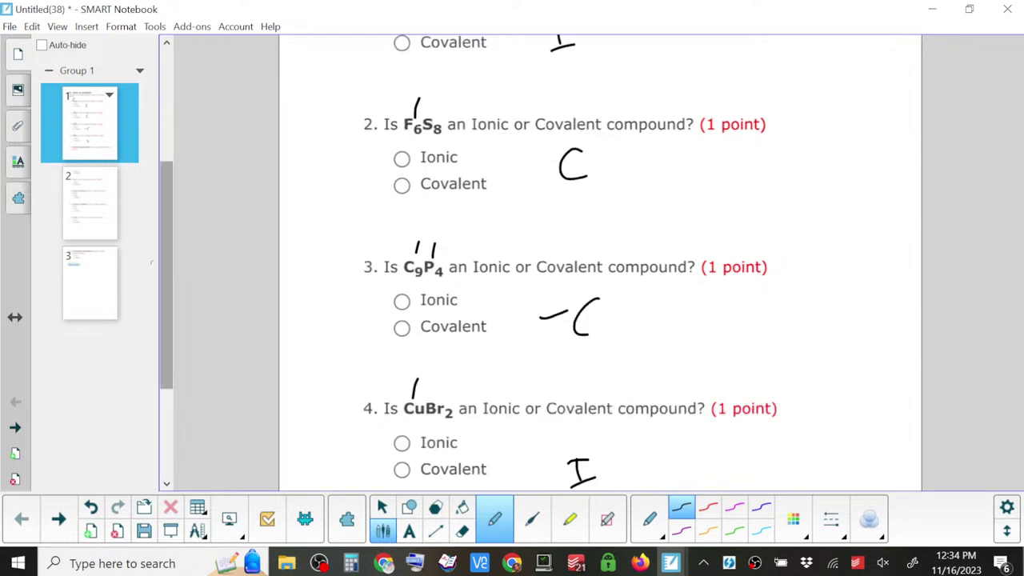
{"action": "scroll", "coordinate": [599, 264], "scroll_direction": "down", "scroll_amount": 2}
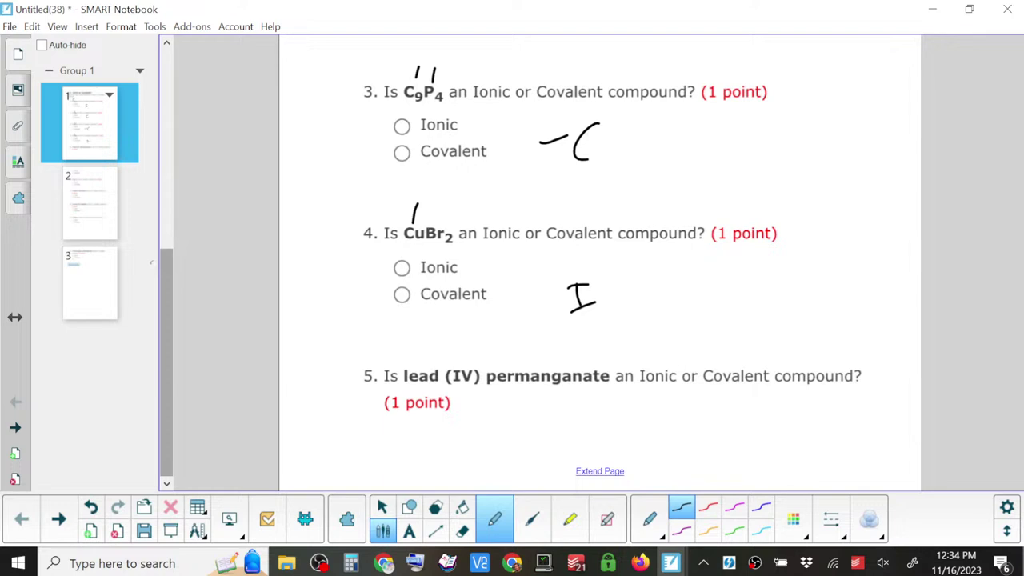
{"action": "left_click_drag", "start_coordinate": [400, 387], "coordinate": [442, 388]}
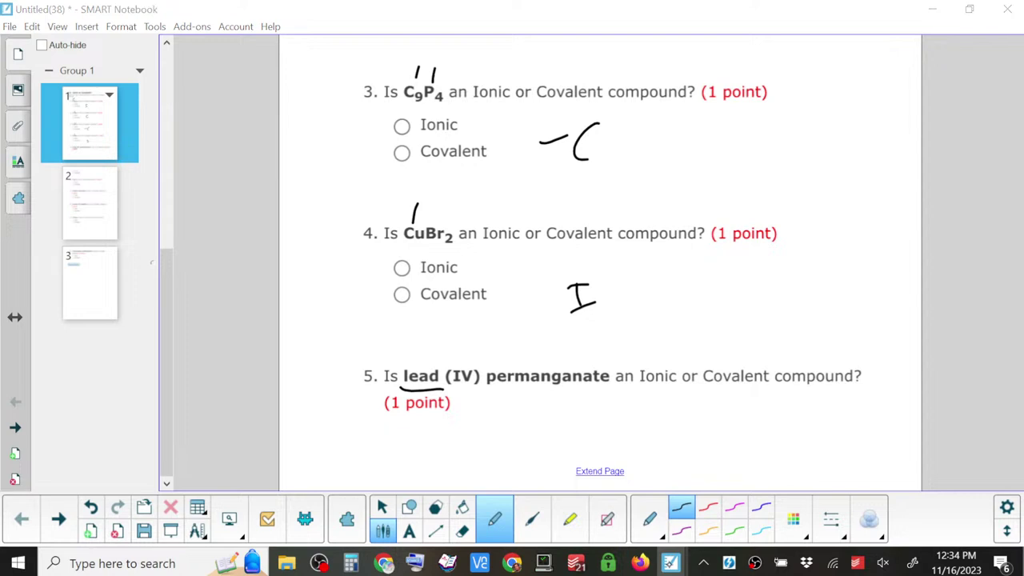
- Bring up the Covalent Naming notebook at page 13's periodic table
{"action": "mouse_move", "coordinate": [671, 563]}
{"action": "left_click", "coordinate": [605, 496]}
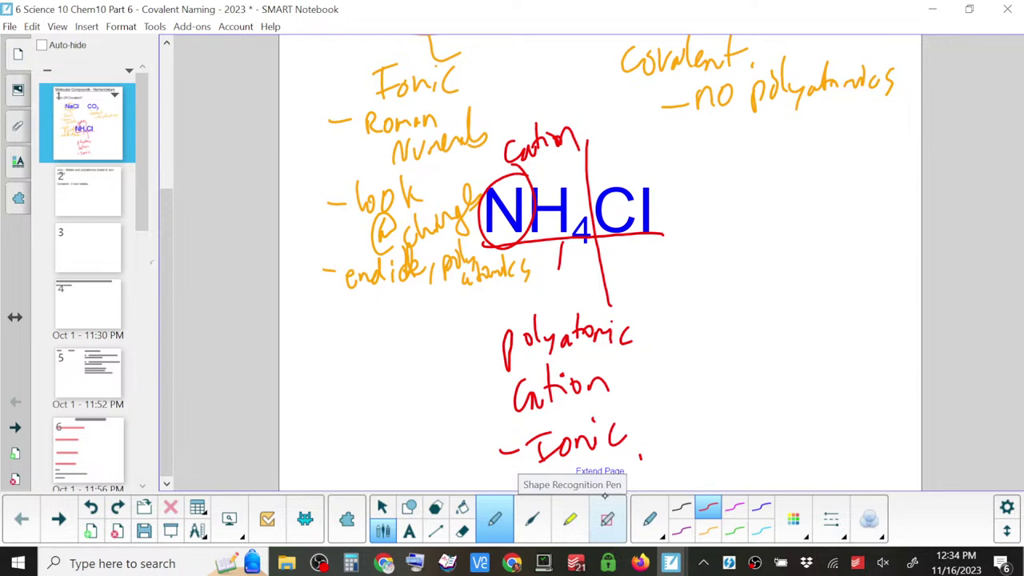
{"action": "scroll", "coordinate": [88, 275], "scroll_direction": "down", "scroll_amount": 10}
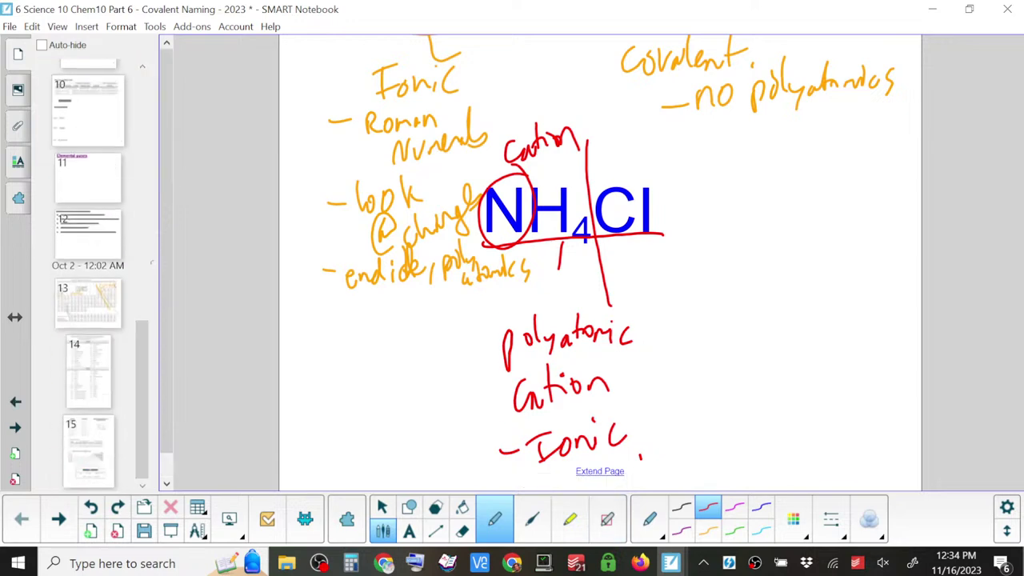
{"action": "left_click", "coordinate": [88, 303]}
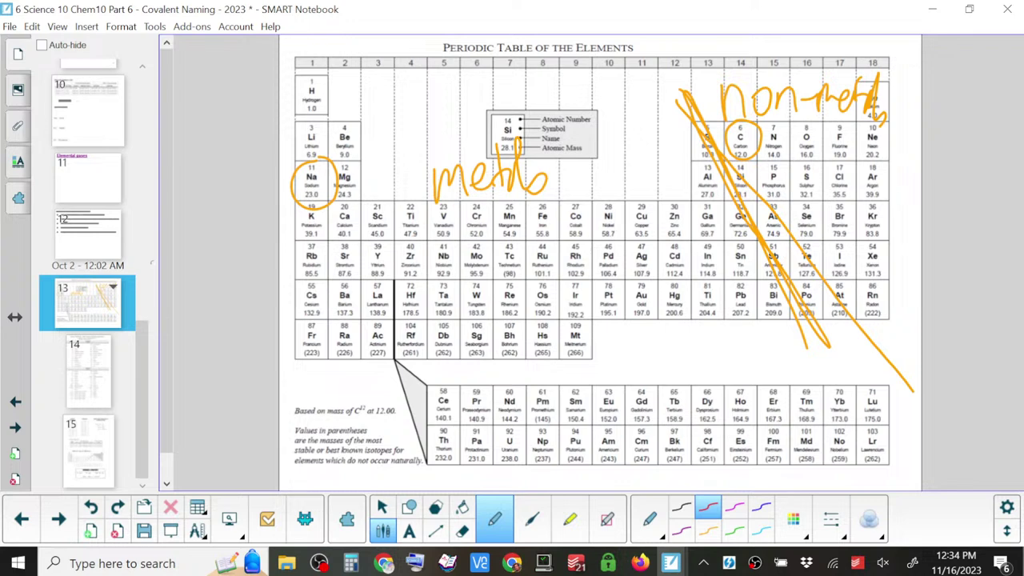
- Mark the metals in red and circle Pb, Bi and Sb on the periodic table
{"action": "mouse_move", "coordinate": [693, 156]}
{"action": "left_mouse_down"}
{"action": "mouse_move", "coordinate": [752, 308]}
{"action": "mouse_move", "coordinate": [716, 272]}
{"action": "mouse_move", "coordinate": [624, 232]}
{"action": "mouse_move", "coordinate": [516, 264]}
{"action": "mouse_move", "coordinate": [552, 340]}
{"action": "mouse_move", "coordinate": [411, 348]}
{"action": "mouse_move", "coordinate": [308, 240]}
{"action": "mouse_move", "coordinate": [324, 99]}
{"action": "left_mouse_up"}
{"action": "mouse_move", "coordinate": [748, 278]}
{"action": "left_mouse_down"}
{"action": "mouse_move", "coordinate": [722, 312]}
{"action": "mouse_move", "coordinate": [728, 281]}
{"action": "left_mouse_up"}
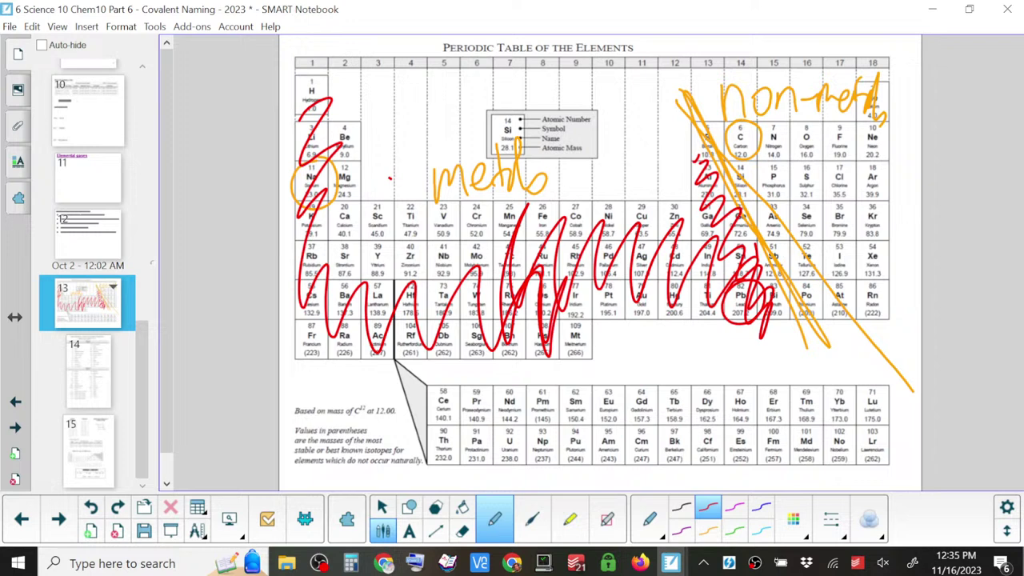
{"action": "mouse_move", "coordinate": [769, 242]}
{"action": "left_mouse_down"}
{"action": "mouse_move", "coordinate": [761, 273]}
{"action": "mouse_move", "coordinate": [769, 244]}
{"action": "left_mouse_up"}
- Back in the quiz, write Ionic as the answer to question 5
{"action": "mouse_move", "coordinate": [670, 563]}
{"action": "left_click", "coordinate": [730, 498]}
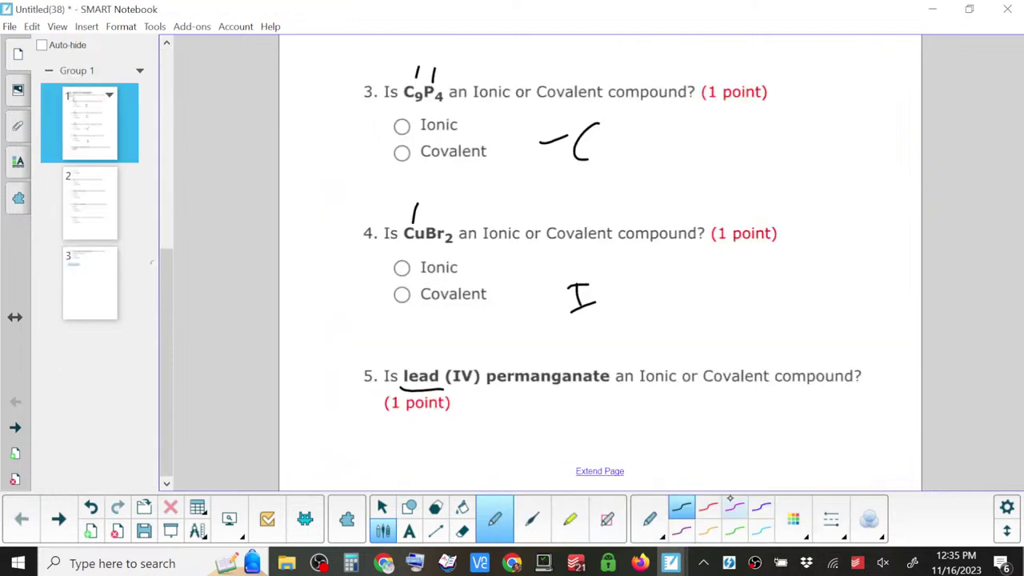
{"action": "left_click_drag", "start_coordinate": [537, 411], "coordinate": [539, 436]}
{"action": "mouse_move", "coordinate": [554, 425]}
{"action": "left_mouse_down"}
{"action": "mouse_move", "coordinate": [550, 440]}
{"action": "mouse_move", "coordinate": [555, 408]}
{"action": "left_mouse_up"}
{"action": "left_click_drag", "start_coordinate": [527, 441], "coordinate": [548, 440]}
{"action": "mouse_move", "coordinate": [569, 423]}
{"action": "left_mouse_down"}
{"action": "mouse_move", "coordinate": [584, 440]}
{"action": "mouse_move", "coordinate": [623, 444]}
{"action": "left_mouse_up"}
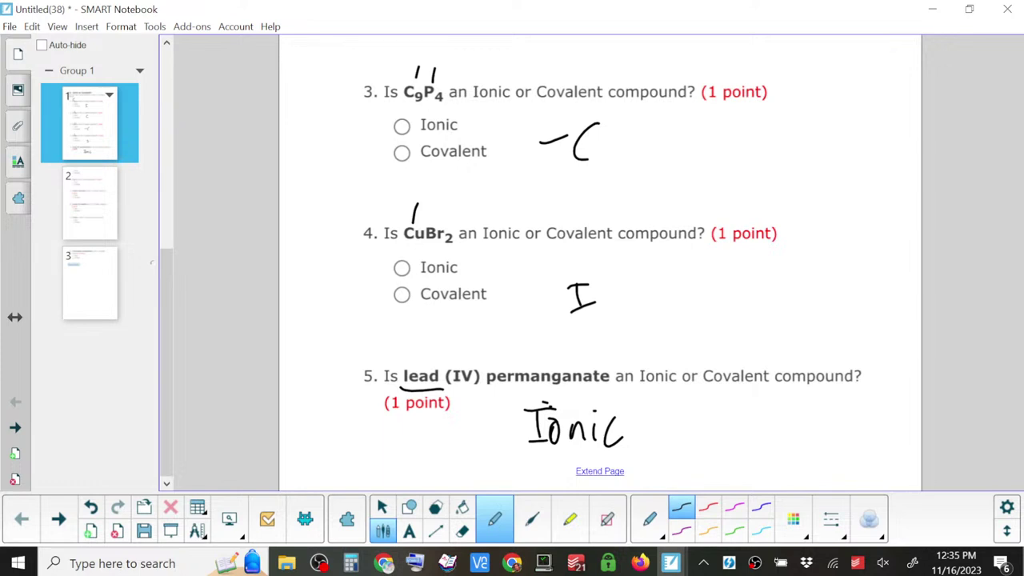
- Note RN above lead (IV) and polyatomic MnO4 beside the answer, then go to the next page
{"action": "left_click_drag", "start_coordinate": [576, 349], "coordinate": [559, 368]}
{"action": "left_click_drag", "start_coordinate": [465, 344], "coordinate": [459, 365]}
{"action": "mouse_move", "coordinate": [470, 349]}
{"action": "left_mouse_down"}
{"action": "mouse_move", "coordinate": [472, 320]}
{"action": "mouse_move", "coordinate": [483, 339]}
{"action": "left_mouse_up"}
{"action": "left_click_drag", "start_coordinate": [495, 341], "coordinate": [510, 299]}
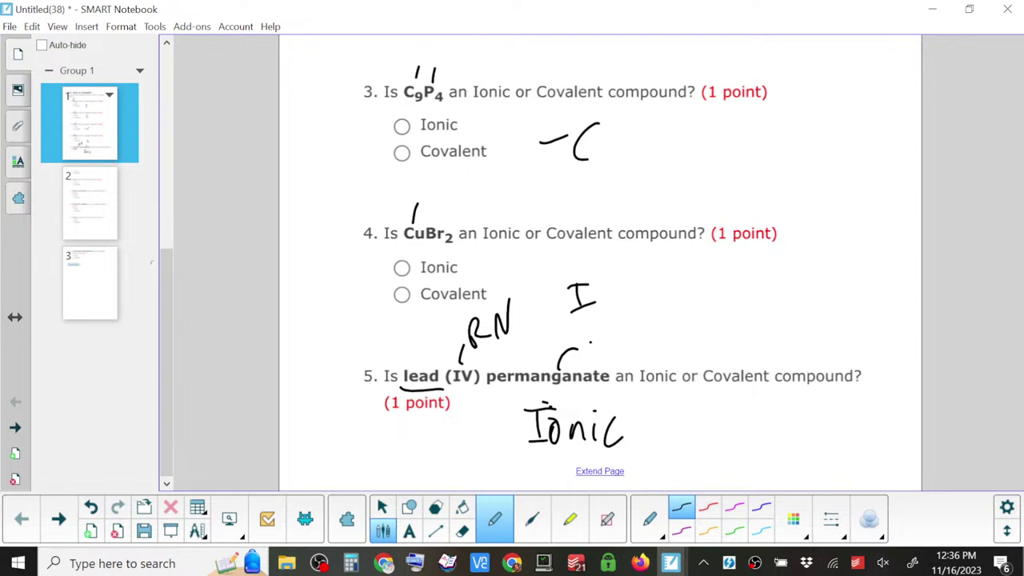
{"action": "mouse_move", "coordinate": [590, 361]}
{"action": "left_mouse_down"}
{"action": "mouse_move", "coordinate": [620, 316]}
{"action": "mouse_move", "coordinate": [631, 350]}
{"action": "mouse_move", "coordinate": [658, 313]}
{"action": "mouse_move", "coordinate": [697, 324]}
{"action": "mouse_move", "coordinate": [718, 312]}
{"action": "left_mouse_up"}
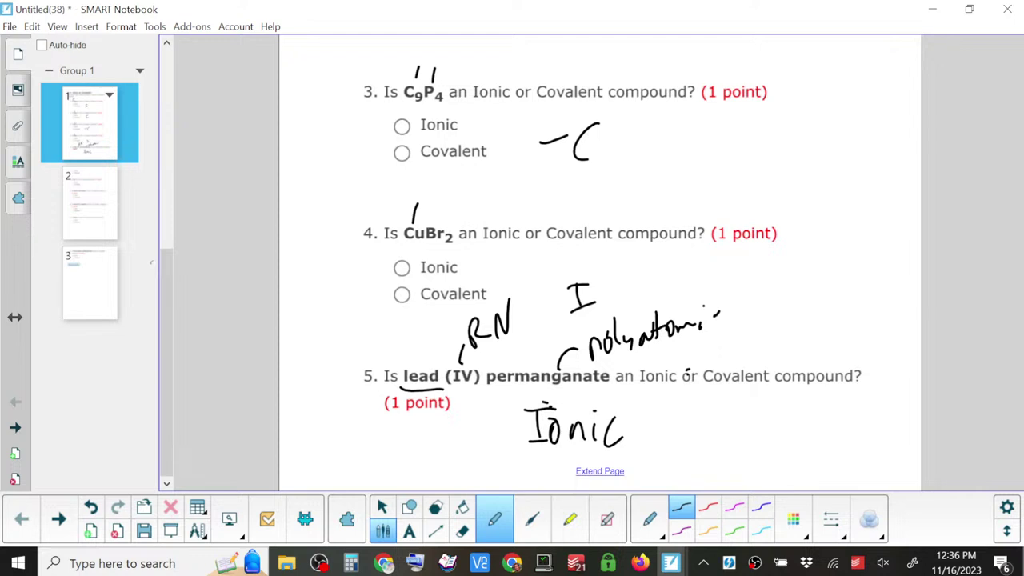
{"action": "mouse_move", "coordinate": [689, 438]}
{"action": "left_mouse_down"}
{"action": "mouse_move", "coordinate": [736, 431]}
{"action": "mouse_move", "coordinate": [745, 398]}
{"action": "mouse_move", "coordinate": [775, 437]}
{"action": "left_mouse_up"}
{"action": "left_click_drag", "start_coordinate": [772, 399], "coordinate": [793, 389]}
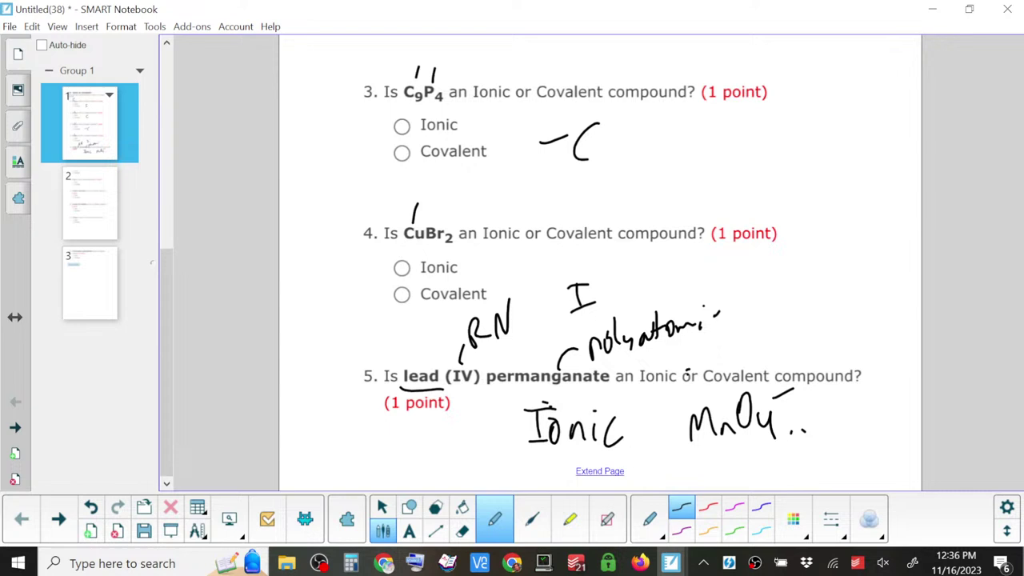
{"action": "key", "text": "Page_Down"}
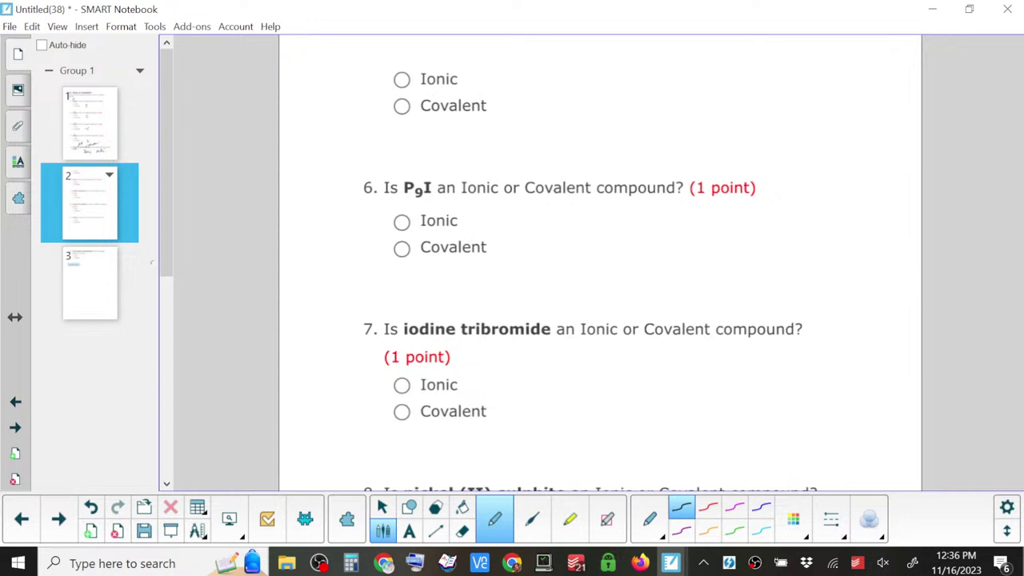
- Mark question 6 C and question 7 C, scribbling out the mistaken I
{"action": "mouse_move", "coordinate": [587, 217]}
{"action": "left_mouse_down"}
{"action": "mouse_move", "coordinate": [563, 235]}
{"action": "mouse_move", "coordinate": [599, 250]}
{"action": "left_mouse_up"}
{"action": "scroll", "coordinate": [600, 264], "scroll_direction": "down", "scroll_amount": 3}
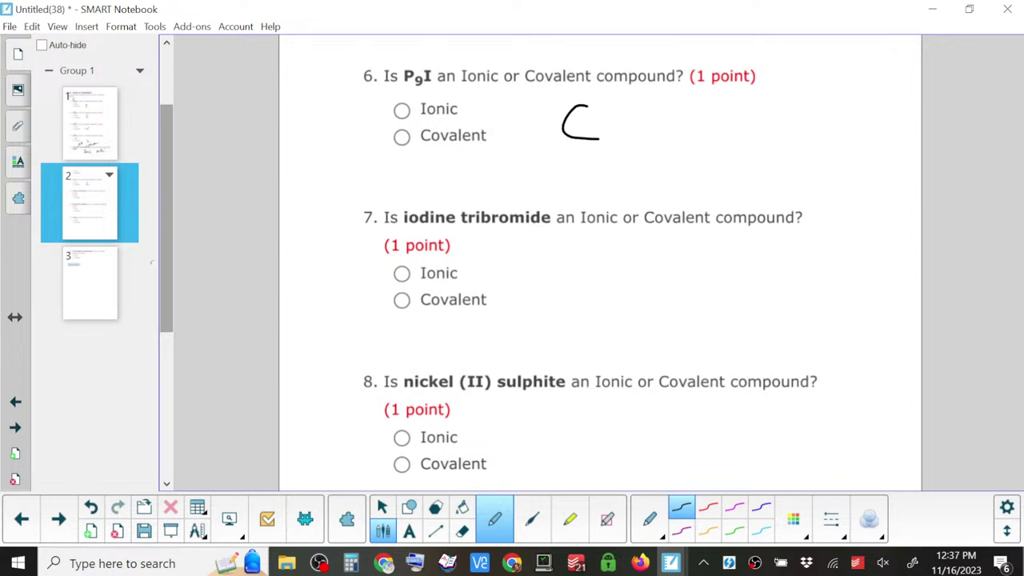
{"action": "left_click_drag", "start_coordinate": [608, 264], "coordinate": [610, 294]}
{"action": "left_click_drag", "start_coordinate": [597, 263], "coordinate": [631, 261]}
{"action": "left_click_drag", "start_coordinate": [602, 293], "coordinate": [631, 291]}
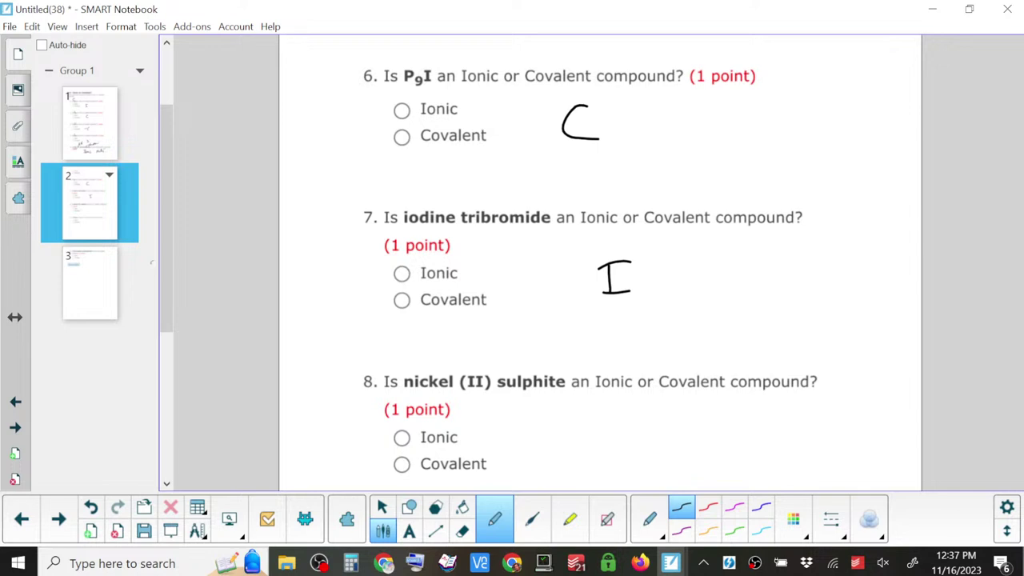
{"action": "mouse_move", "coordinate": [400, 200]}
{"action": "left_mouse_down"}
{"action": "mouse_move", "coordinate": [434, 232]}
{"action": "mouse_move", "coordinate": [466, 202]}
{"action": "mouse_move", "coordinate": [397, 201]}
{"action": "left_mouse_up"}
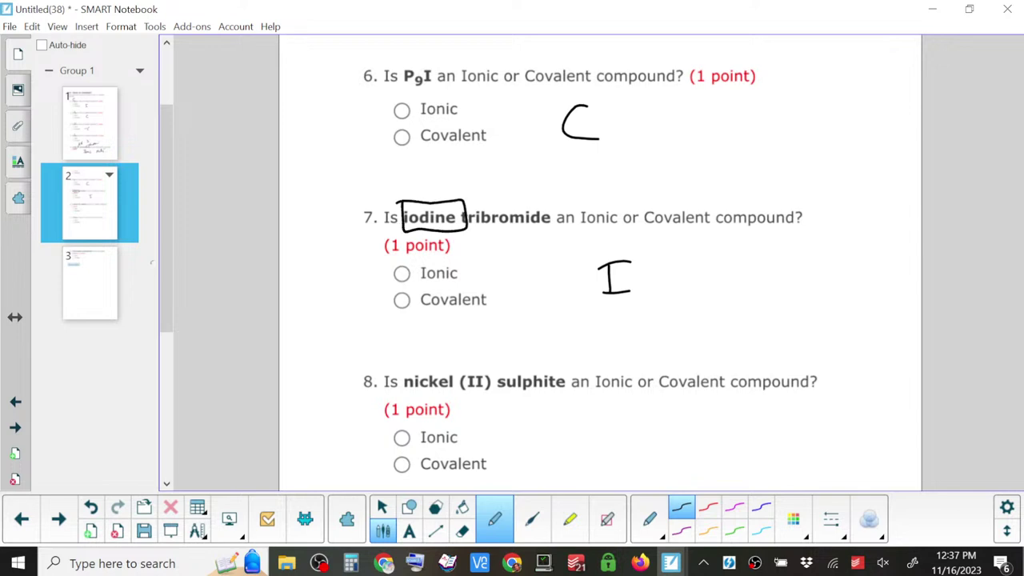
{"action": "left_click_drag", "start_coordinate": [629, 246], "coordinate": [641, 307]}
{"action": "mouse_move", "coordinate": [730, 249]}
{"action": "left_mouse_down"}
{"action": "mouse_move", "coordinate": [703, 295]}
{"action": "mouse_move", "coordinate": [769, 277]}
{"action": "left_mouse_up"}
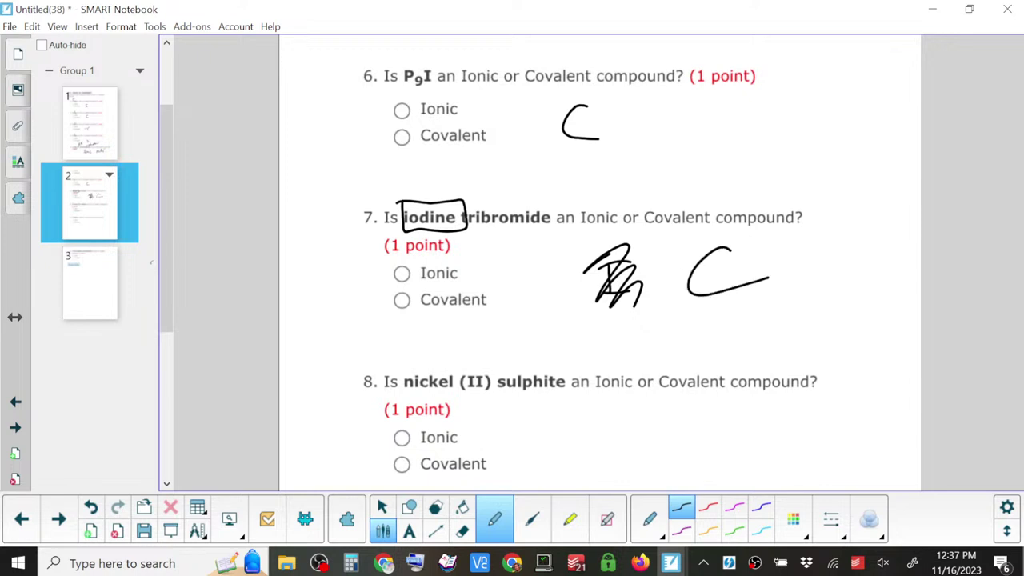
- Mark questions 8 and 9 as I, annotating nickel (II) sulphite with ticks
{"action": "scroll", "coordinate": [600, 264], "scroll_direction": "down", "scroll_amount": 5}
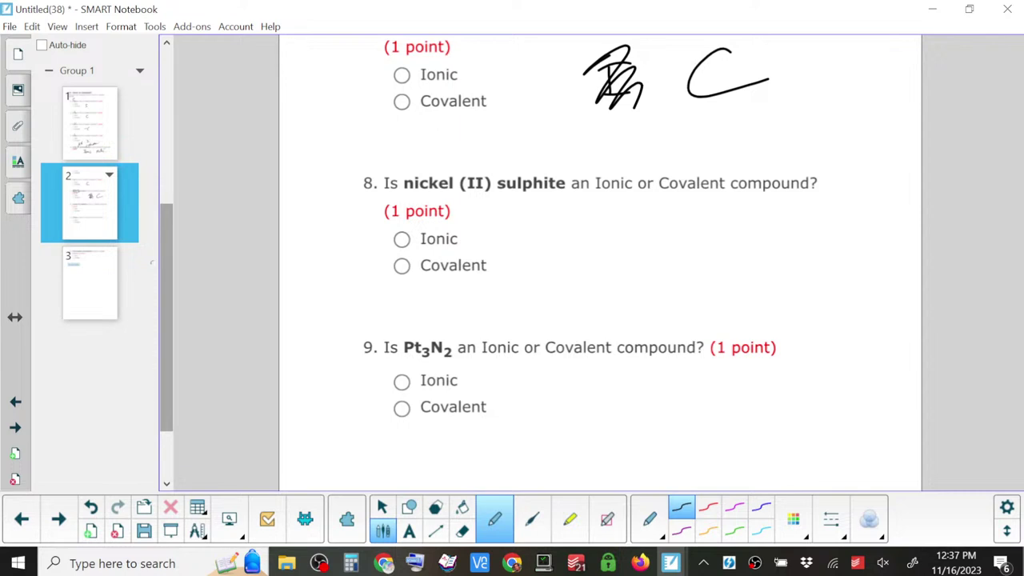
{"action": "left_click_drag", "start_coordinate": [629, 230], "coordinate": [629, 256]}
{"action": "mouse_move", "coordinate": [618, 235]}
{"action": "left_mouse_down"}
{"action": "mouse_move", "coordinate": [645, 232]}
{"action": "mouse_move", "coordinate": [653, 253]}
{"action": "left_mouse_up"}
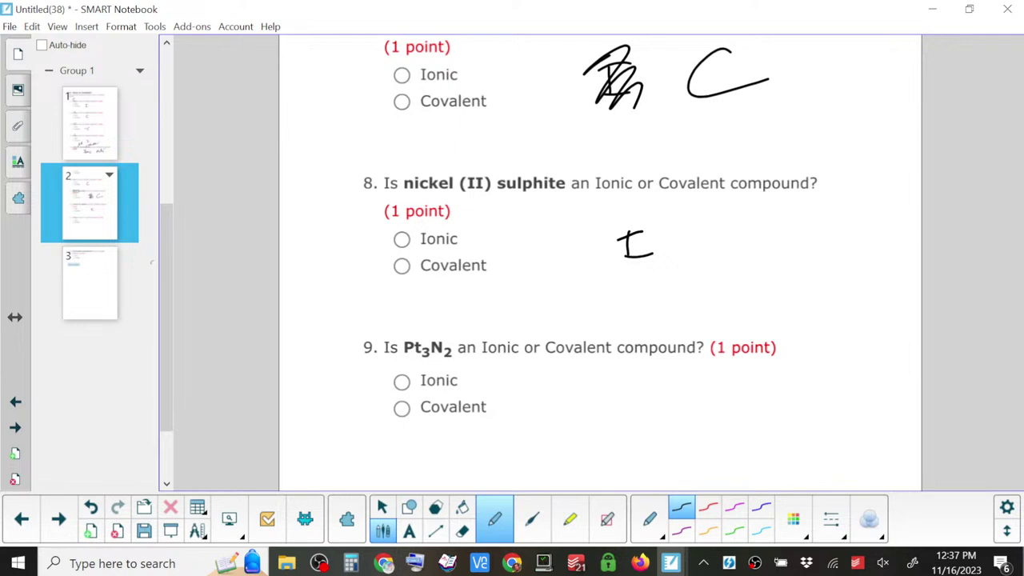
{"action": "left_click_drag", "start_coordinate": [435, 145], "coordinate": [422, 172]}
{"action": "left_click_drag", "start_coordinate": [493, 145], "coordinate": [471, 197]}
{"action": "left_click_drag", "start_coordinate": [557, 150], "coordinate": [544, 177]}
{"action": "scroll", "coordinate": [600, 264], "scroll_direction": "down", "scroll_amount": 2}
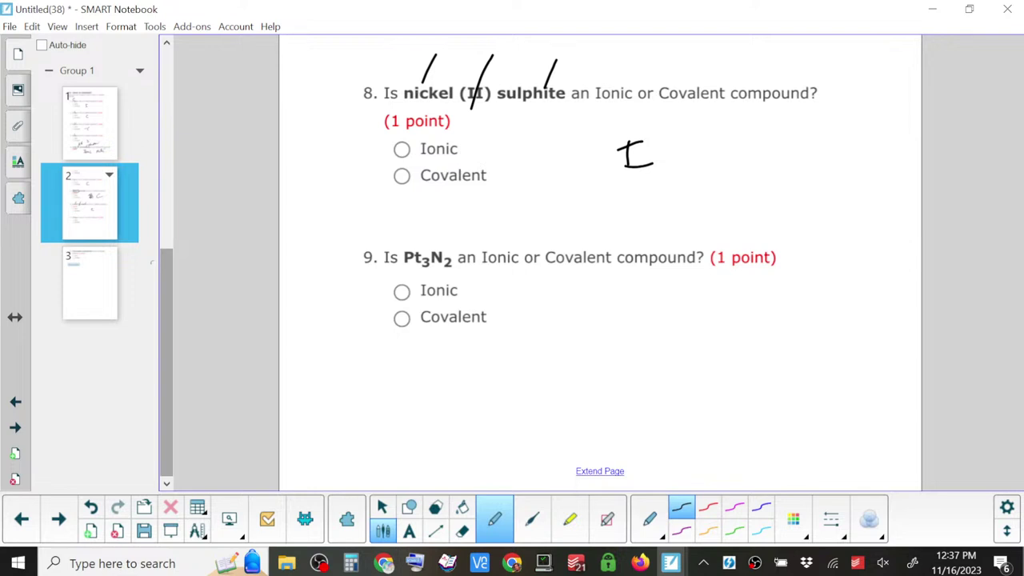
{"action": "mouse_move", "coordinate": [554, 317]}
{"action": "left_mouse_down"}
{"action": "mouse_move", "coordinate": [550, 341]}
{"action": "mouse_move", "coordinate": [578, 304]}
{"action": "left_mouse_up"}
{"action": "left_click_drag", "start_coordinate": [530, 338], "coordinate": [574, 335]}
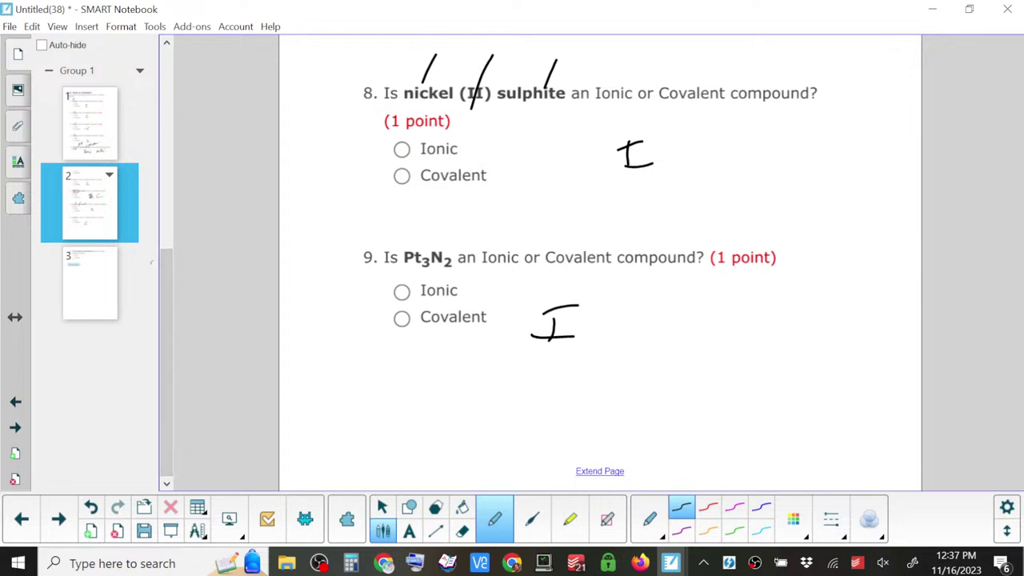
{"action": "left_click_drag", "start_coordinate": [408, 219], "coordinate": [409, 235]}
- On quiz page 3, mark question 10 C and underline tetrasulphur (noting nm) and pentaselenide
{"action": "left_click", "coordinate": [89, 284]}
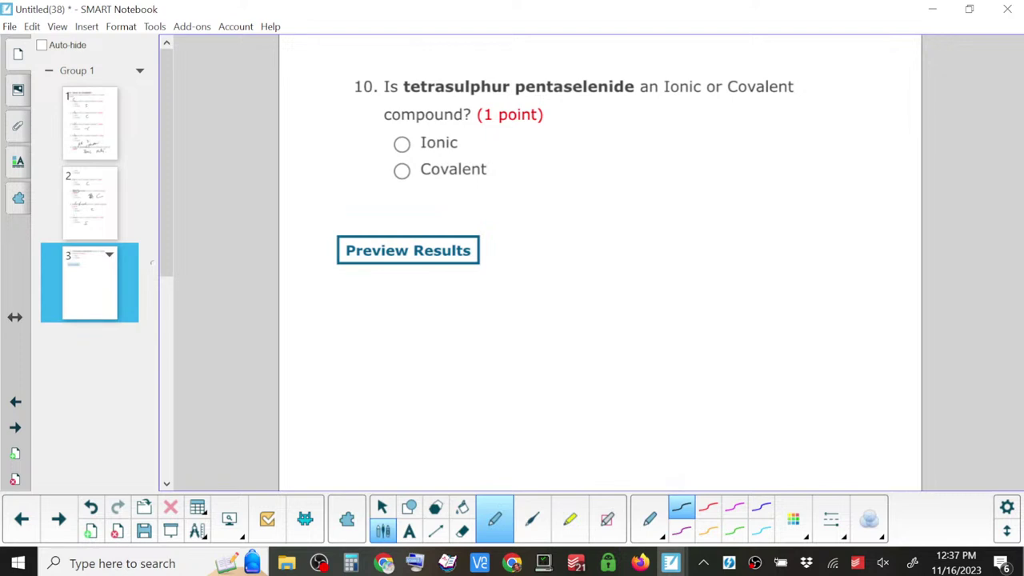
{"action": "left_click_drag", "start_coordinate": [654, 128], "coordinate": [646, 166]}
{"action": "left_click_drag", "start_coordinate": [444, 99], "coordinate": [512, 95]}
{"action": "mouse_move", "coordinate": [465, 79]}
{"action": "left_mouse_down"}
{"action": "mouse_move", "coordinate": [477, 57]}
{"action": "mouse_move", "coordinate": [509, 63]}
{"action": "left_mouse_up"}
{"action": "left_click_drag", "start_coordinate": [435, 101], "coordinate": [400, 107]}
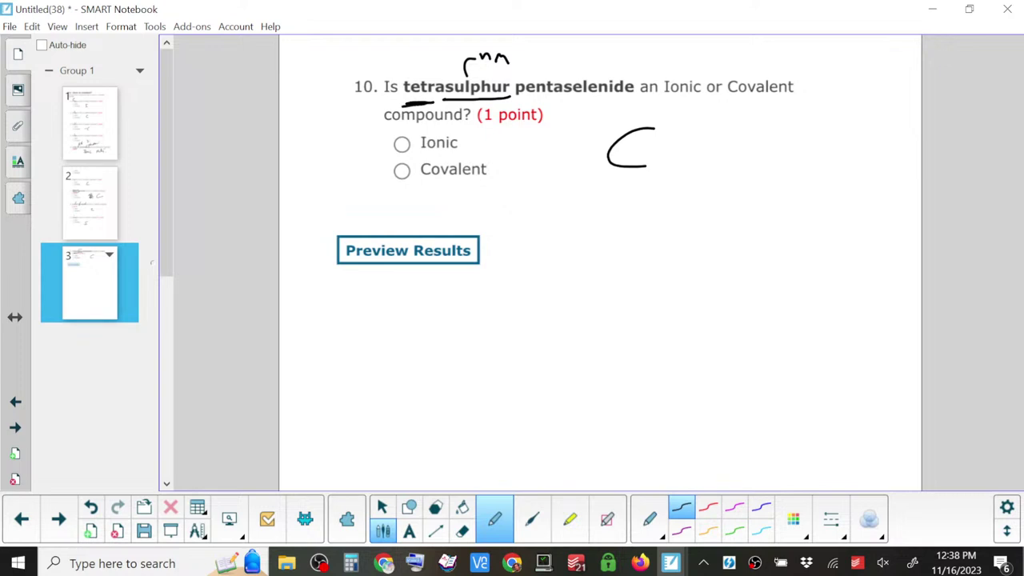
{"action": "left_click_drag", "start_coordinate": [560, 104], "coordinate": [642, 104]}
- Minimize the quiz and go to blank page 3 of the Covalent Naming notebook
{"action": "left_click", "coordinate": [930, 11]}
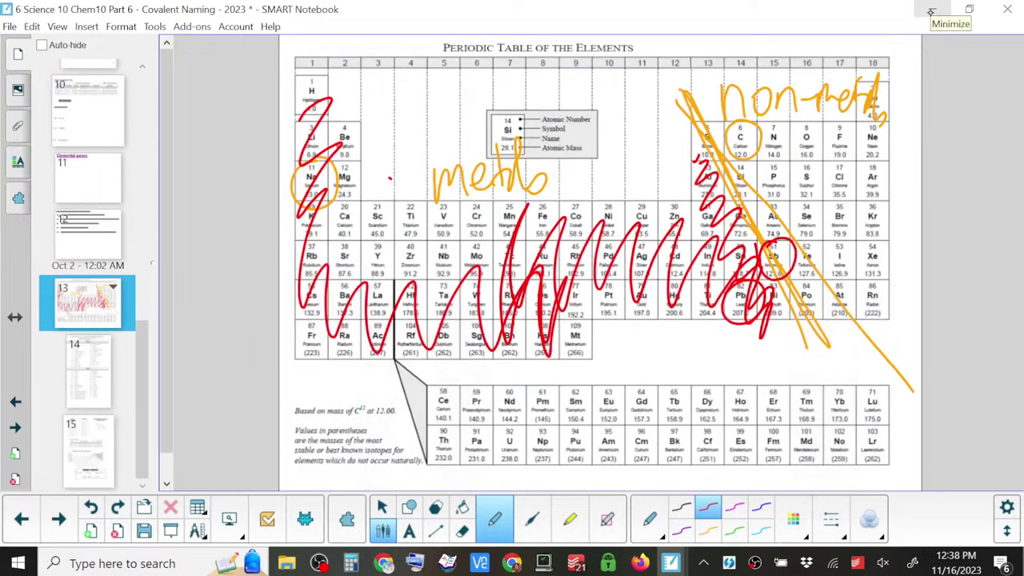
{"action": "scroll", "coordinate": [88, 272], "scroll_direction": "up", "scroll_amount": 15}
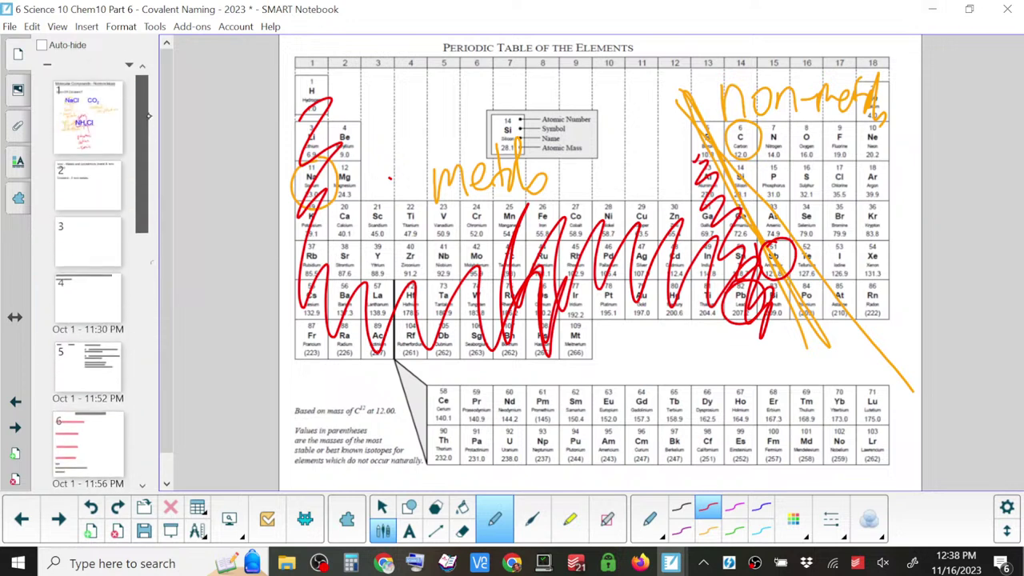
{"action": "left_click", "coordinate": [88, 190]}
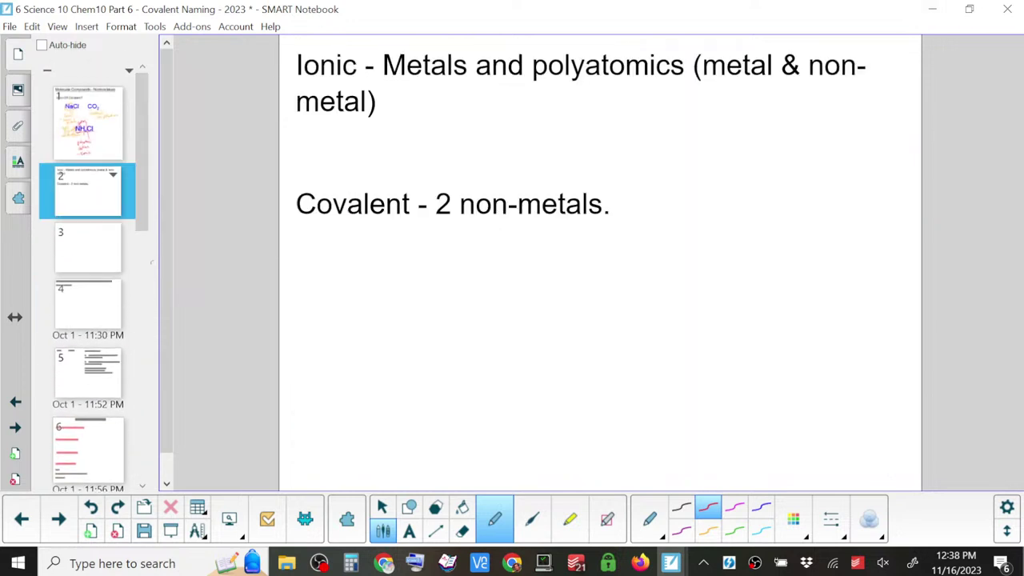
{"action": "left_click", "coordinate": [88, 248]}
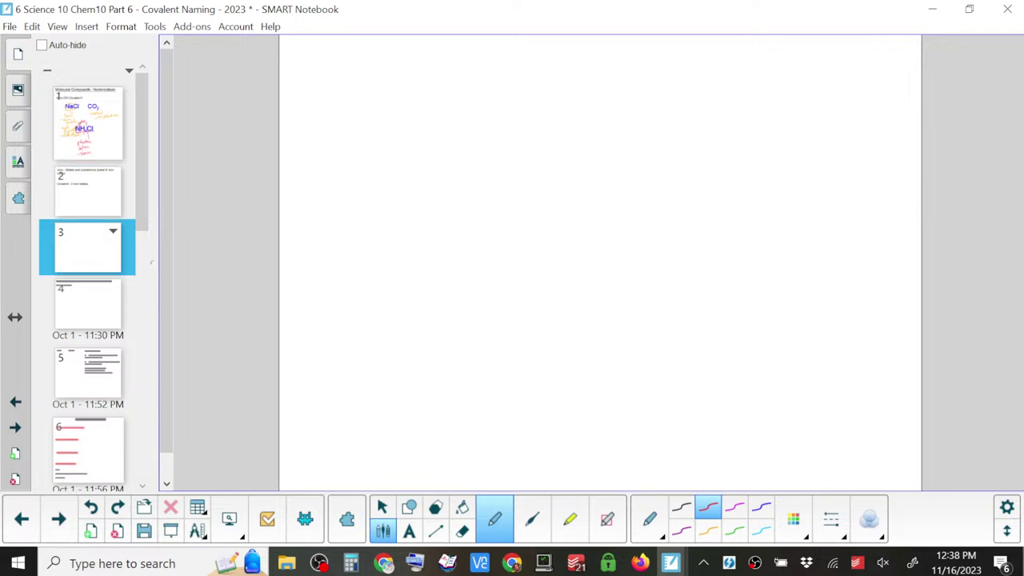
{"action": "left_click", "coordinate": [88, 304]}
{"action": "left_click", "coordinate": [92, 248]}
- Zoom page 3 to Page Width and begin writing CO2 in red
{"action": "key", "text": "alt+v"}
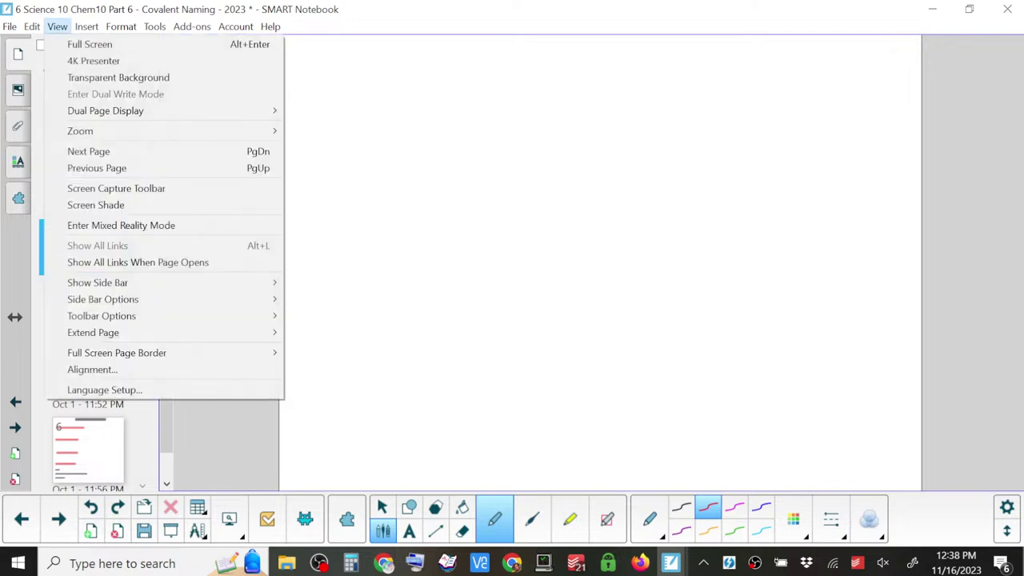
{"action": "mouse_move", "coordinate": [120, 130]}
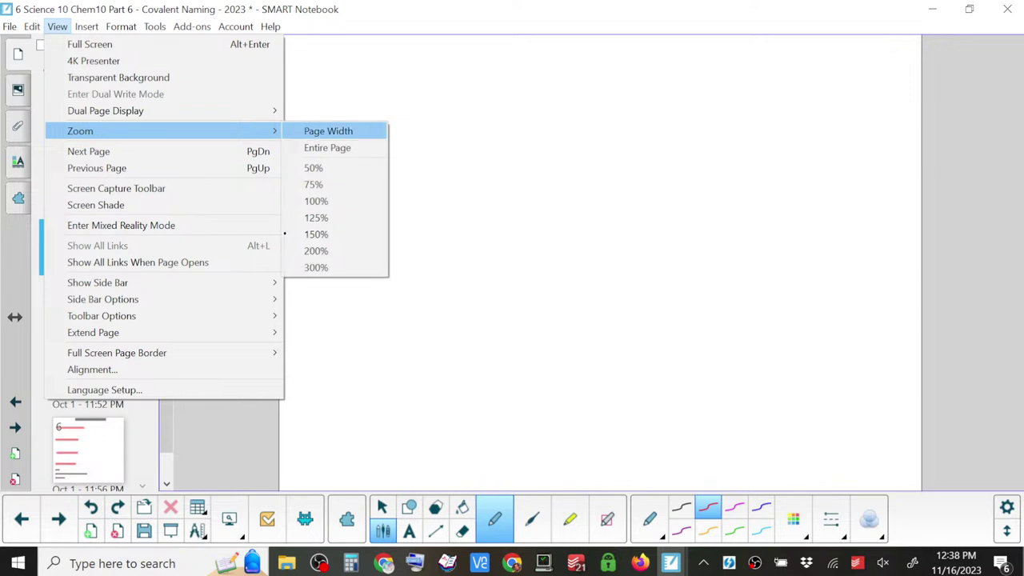
{"action": "left_click", "coordinate": [328, 131]}
{"action": "mouse_move", "coordinate": [239, 53]}
{"action": "left_mouse_down"}
{"action": "mouse_move", "coordinate": [216, 68]}
{"action": "mouse_move", "coordinate": [242, 84]}
{"action": "left_mouse_up"}
- Write 'CO2 – Carbon dioxide' in red at the top of the page
{"action": "mouse_move", "coordinate": [256, 52]}
{"action": "left_mouse_down"}
{"action": "mouse_move", "coordinate": [250, 80]}
{"action": "mouse_move", "coordinate": [257, 53]}
{"action": "left_mouse_up"}
{"action": "left_click_drag", "start_coordinate": [269, 79], "coordinate": [285, 93]}
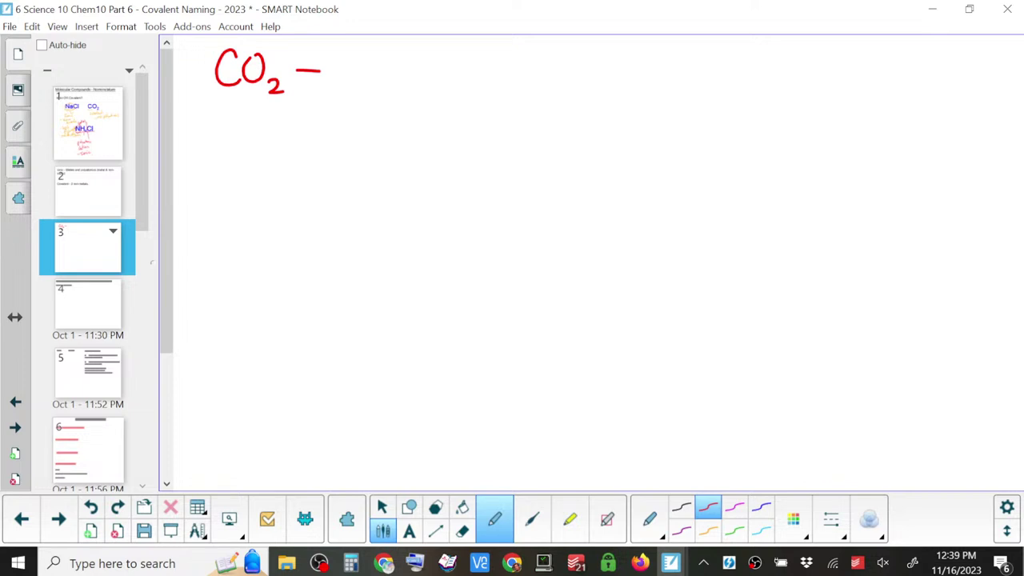
{"action": "left_click_drag", "start_coordinate": [362, 64], "coordinate": [360, 85]}
{"action": "left_click_drag", "start_coordinate": [375, 72], "coordinate": [379, 82]}
{"action": "mouse_move", "coordinate": [384, 80]}
{"action": "left_mouse_down"}
{"action": "mouse_move", "coordinate": [395, 69]}
{"action": "mouse_move", "coordinate": [414, 81]}
{"action": "left_mouse_up"}
{"action": "left_click_drag", "start_coordinate": [424, 72], "coordinate": [470, 78]}
{"action": "left_click_drag", "start_coordinate": [480, 55], "coordinate": [484, 76]}
{"action": "mouse_move", "coordinate": [491, 58]}
{"action": "left_mouse_down"}
{"action": "mouse_move", "coordinate": [491, 74]}
{"action": "mouse_move", "coordinate": [504, 65]}
{"action": "left_mouse_up"}
{"action": "mouse_move", "coordinate": [507, 64]}
{"action": "left_mouse_down"}
{"action": "mouse_move", "coordinate": [518, 78]}
{"action": "mouse_move", "coordinate": [507, 80]}
{"action": "left_mouse_up"}
{"action": "left_click_drag", "start_coordinate": [518, 68], "coordinate": [520, 77]}
{"action": "left_click_drag", "start_coordinate": [525, 53], "coordinate": [531, 77]}
{"action": "left_click_drag", "start_coordinate": [541, 47], "coordinate": [550, 76]}
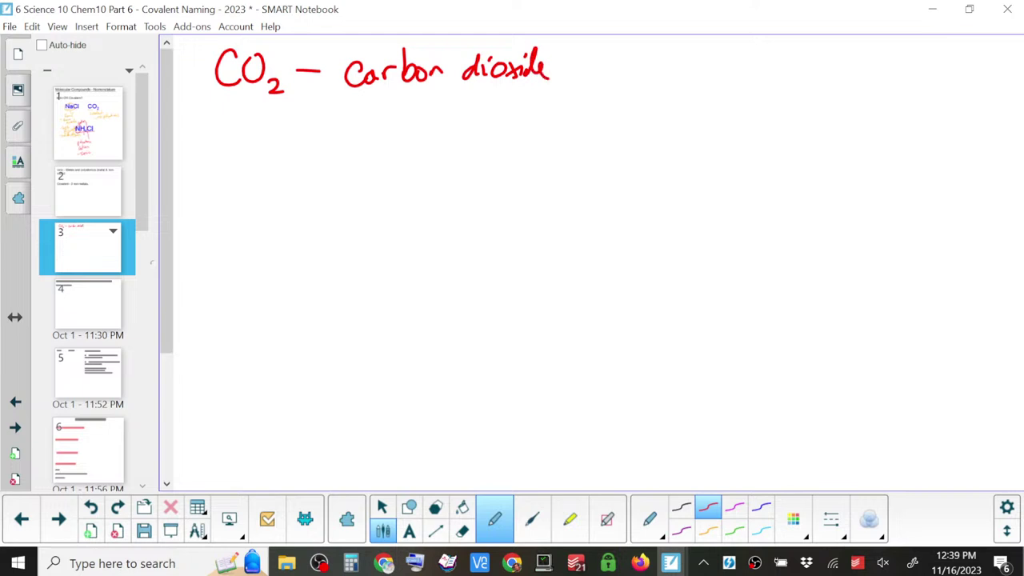
- Write 'CO3 – Carbon trioxide' in red on the next line
{"action": "mouse_move", "coordinate": [222, 128]}
{"action": "left_mouse_down"}
{"action": "mouse_move", "coordinate": [225, 156]}
{"action": "mouse_move", "coordinate": [238, 134]}
{"action": "mouse_move", "coordinate": [258, 165]}
{"action": "mouse_move", "coordinate": [312, 137]}
{"action": "left_mouse_up"}
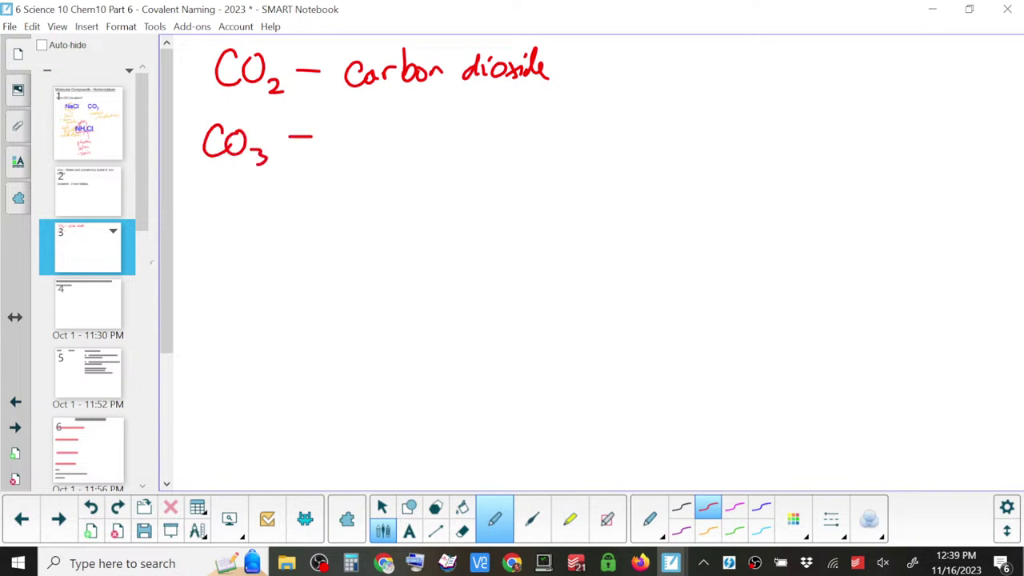
{"action": "left_click_drag", "start_coordinate": [357, 128], "coordinate": [356, 149]}
{"action": "mouse_move", "coordinate": [370, 134]}
{"action": "left_mouse_down"}
{"action": "mouse_move", "coordinate": [371, 149]}
{"action": "mouse_move", "coordinate": [383, 133]}
{"action": "mouse_move", "coordinate": [394, 146]}
{"action": "mouse_move", "coordinate": [404, 135]}
{"action": "mouse_move", "coordinate": [428, 140]}
{"action": "left_mouse_up"}
{"action": "left_click_drag", "start_coordinate": [469, 105], "coordinate": [471, 134]}
{"action": "left_click_drag", "start_coordinate": [460, 128], "coordinate": [488, 127]}
{"action": "mouse_move", "coordinate": [497, 131]}
{"action": "left_mouse_down"}
{"action": "mouse_move", "coordinate": [497, 142]}
{"action": "mouse_move", "coordinate": [502, 121]}
{"action": "left_mouse_up"}
{"action": "left_click_drag", "start_coordinate": [517, 129], "coordinate": [513, 142]}
{"action": "mouse_move", "coordinate": [525, 127]}
{"action": "left_mouse_down"}
{"action": "mouse_move", "coordinate": [538, 144]}
{"action": "mouse_move", "coordinate": [524, 144]}
{"action": "left_mouse_up"}
{"action": "left_click_drag", "start_coordinate": [549, 128], "coordinate": [553, 142]}
{"action": "mouse_move", "coordinate": [564, 109]}
{"action": "left_mouse_down"}
{"action": "mouse_move", "coordinate": [565, 144]}
{"action": "mouse_move", "coordinate": [586, 143]}
{"action": "left_mouse_up"}
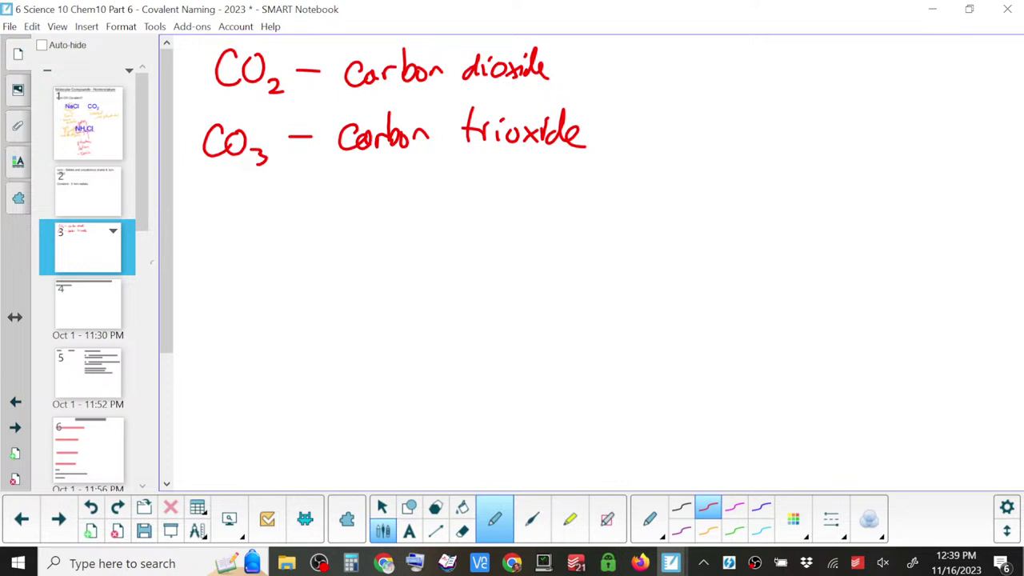
- Write 'CO4 – Carbon tetraoxide' in red below CO3
{"action": "left_click_drag", "start_coordinate": [229, 192], "coordinate": [227, 230]}
{"action": "mouse_move", "coordinate": [245, 199]}
{"action": "left_mouse_down"}
{"action": "mouse_move", "coordinate": [234, 229]}
{"action": "mouse_move", "coordinate": [246, 200]}
{"action": "left_mouse_up"}
{"action": "left_click_drag", "start_coordinate": [254, 212], "coordinate": [259, 248]}
{"action": "left_click_drag", "start_coordinate": [285, 205], "coordinate": [316, 203]}
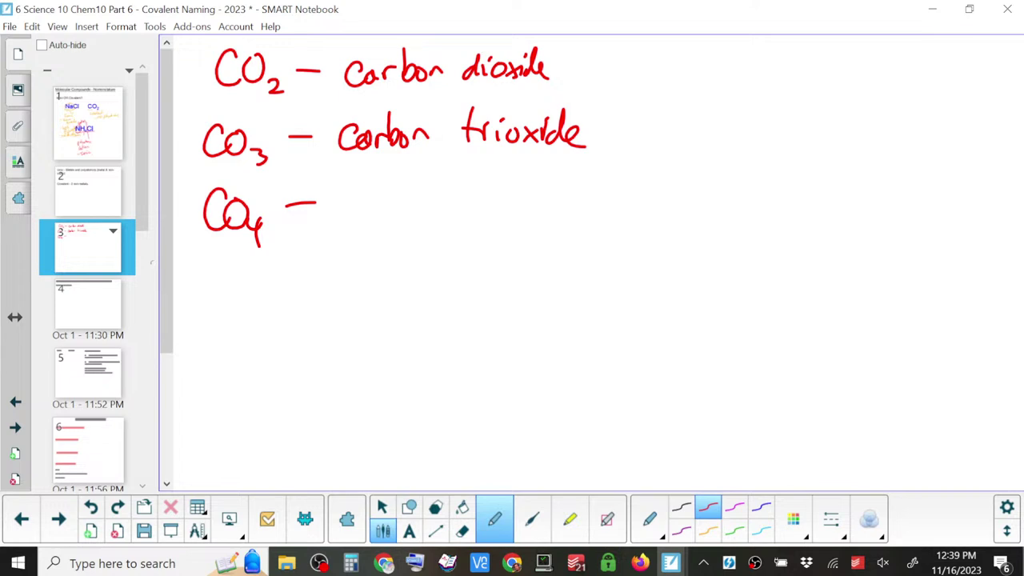
{"action": "mouse_move", "coordinate": [366, 191]}
{"action": "left_mouse_down"}
{"action": "mouse_move", "coordinate": [352, 197]}
{"action": "mouse_move", "coordinate": [385, 212]}
{"action": "left_mouse_up"}
{"action": "mouse_move", "coordinate": [385, 210]}
{"action": "left_mouse_down"}
{"action": "mouse_move", "coordinate": [429, 198]}
{"action": "mouse_move", "coordinate": [454, 206]}
{"action": "left_mouse_up"}
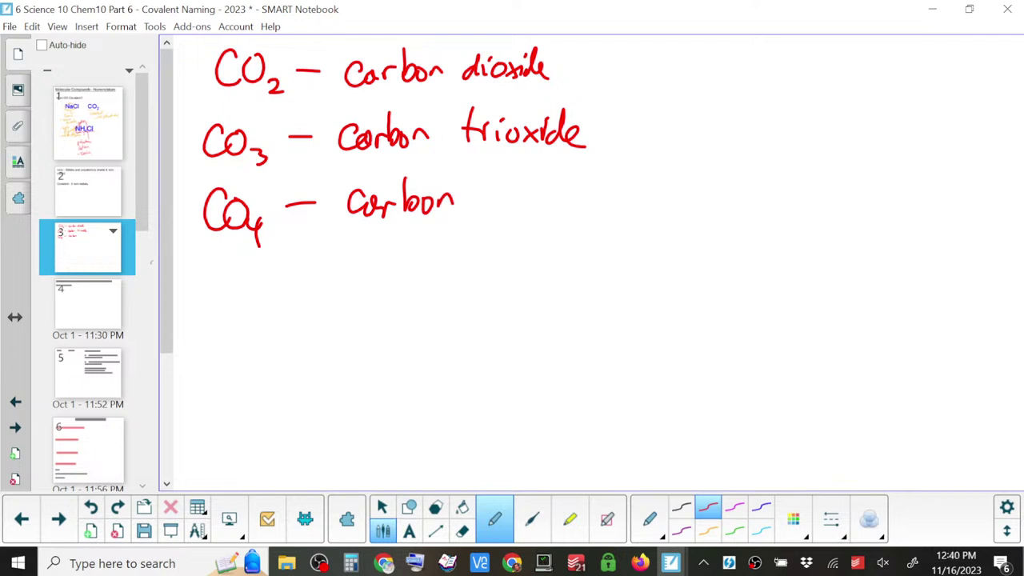
{"action": "left_click_drag", "start_coordinate": [509, 169], "coordinate": [507, 208]}
{"action": "mouse_move", "coordinate": [496, 192]}
{"action": "left_mouse_down"}
{"action": "mouse_move", "coordinate": [536, 186]}
{"action": "mouse_move", "coordinate": [527, 200]}
{"action": "mouse_move", "coordinate": [545, 206]}
{"action": "left_mouse_up"}
{"action": "mouse_move", "coordinate": [554, 175]}
{"action": "left_mouse_down"}
{"action": "mouse_move", "coordinate": [555, 197]}
{"action": "mouse_move", "coordinate": [563, 187]}
{"action": "left_mouse_up"}
{"action": "mouse_move", "coordinate": [564, 206]}
{"action": "left_mouse_down"}
{"action": "mouse_move", "coordinate": [578, 193]}
{"action": "mouse_move", "coordinate": [594, 206]}
{"action": "mouse_move", "coordinate": [611, 196]}
{"action": "left_mouse_up"}
{"action": "mouse_move", "coordinate": [618, 192]}
{"action": "left_mouse_down"}
{"action": "mouse_move", "coordinate": [629, 208]}
{"action": "mouse_move", "coordinate": [617, 208]}
{"action": "left_mouse_up"}
{"action": "mouse_move", "coordinate": [634, 197]}
{"action": "left_mouse_down"}
{"action": "mouse_move", "coordinate": [634, 208]}
{"action": "mouse_move", "coordinate": [644, 204]}
{"action": "left_mouse_up"}
{"action": "mouse_move", "coordinate": [650, 178]}
{"action": "left_mouse_down"}
{"action": "mouse_move", "coordinate": [650, 208]}
{"action": "mouse_move", "coordinate": [667, 210]}
{"action": "left_mouse_up"}
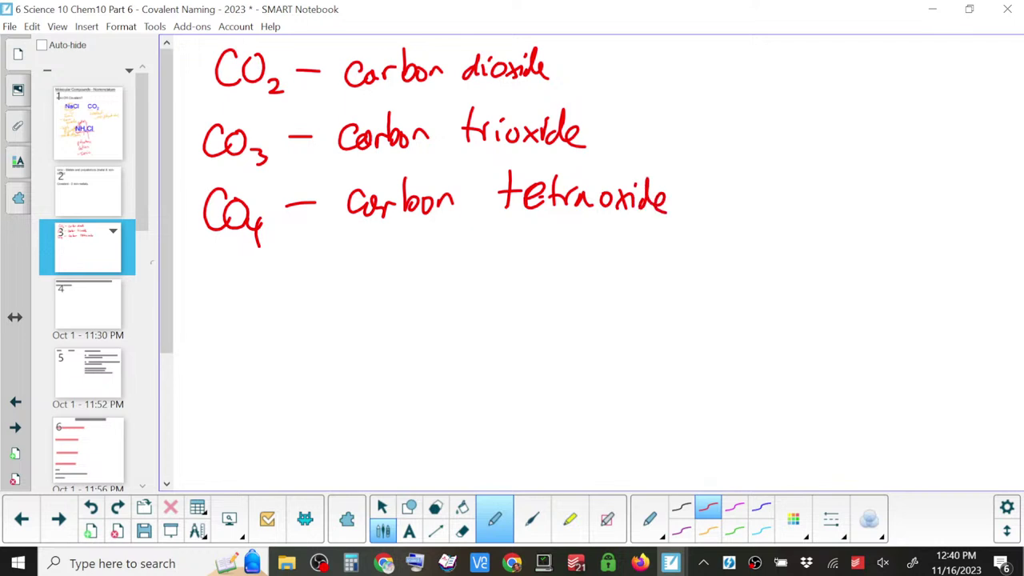
- In purple, cross out the extra 'a' and write 'tetroxide' beneath tetraoxide
{"action": "left_click", "coordinate": [681, 531]}
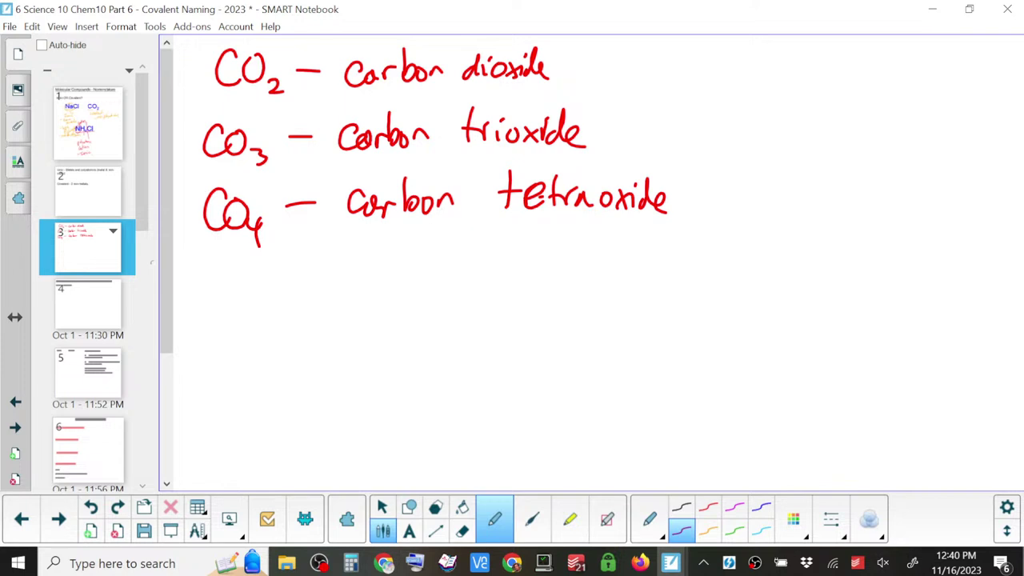
{"action": "left_click_drag", "start_coordinate": [581, 210], "coordinate": [601, 183]}
{"action": "left_click_drag", "start_coordinate": [519, 222], "coordinate": [520, 245]}
{"action": "left_click_drag", "start_coordinate": [509, 236], "coordinate": [565, 250]}
{"action": "left_click_drag", "start_coordinate": [547, 237], "coordinate": [577, 233]}
{"action": "mouse_move", "coordinate": [580, 231]}
{"action": "left_mouse_down"}
{"action": "mouse_move", "coordinate": [587, 248]}
{"action": "mouse_move", "coordinate": [595, 234]}
{"action": "mouse_move", "coordinate": [624, 249]}
{"action": "left_mouse_up"}
{"action": "mouse_move", "coordinate": [624, 233]}
{"action": "left_mouse_down"}
{"action": "mouse_move", "coordinate": [610, 250]}
{"action": "mouse_move", "coordinate": [630, 250]}
{"action": "left_mouse_up"}
{"action": "left_click", "coordinate": [636, 222]}
{"action": "left_click_drag", "start_coordinate": [645, 235], "coordinate": [646, 249]}
{"action": "left_click_drag", "start_coordinate": [651, 240], "coordinate": [670, 245]}
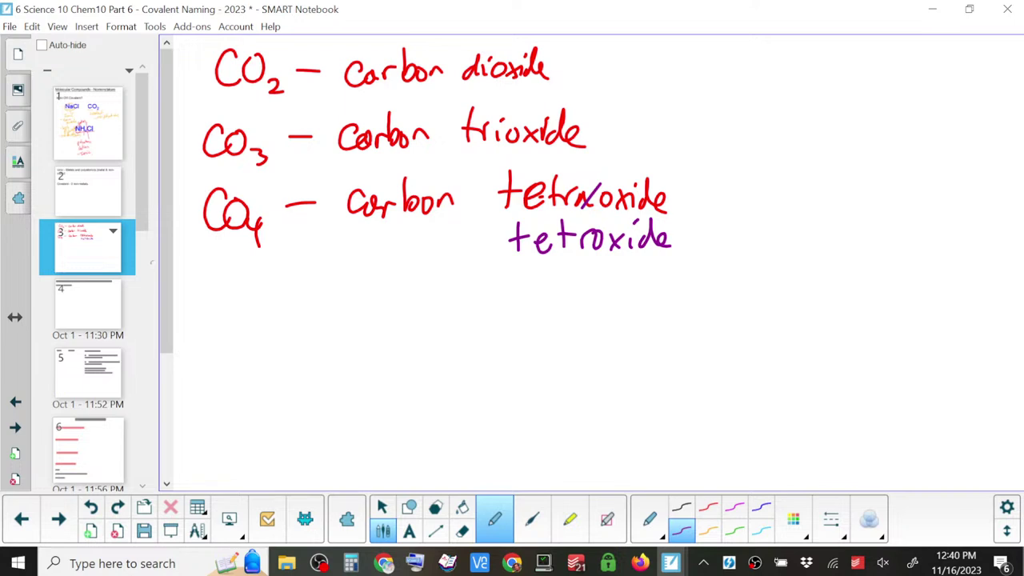
- Begin a new '-CO5' line below the CO4 entry
{"action": "left_click_drag", "start_coordinate": [197, 316], "coordinate": [235, 327]}
{"action": "mouse_move", "coordinate": [256, 290]}
{"action": "left_mouse_down"}
{"action": "mouse_move", "coordinate": [249, 317]}
{"action": "mouse_move", "coordinate": [255, 286]}
{"action": "mouse_move", "coordinate": [280, 341]}
{"action": "left_mouse_up"}
{"action": "left_click_drag", "start_coordinate": [282, 309], "coordinate": [305, 303]}
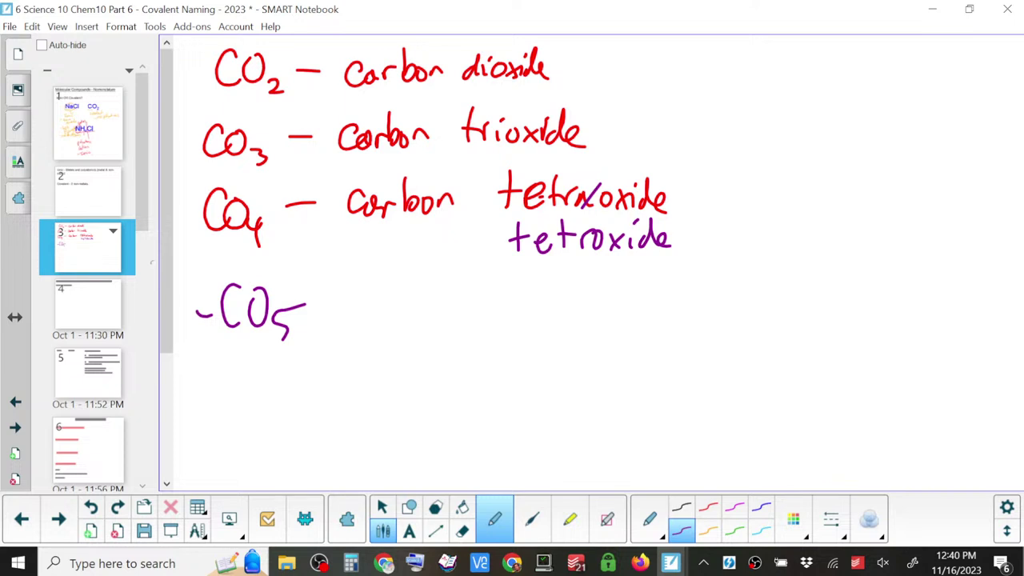
- Write 'carbon pentaoxide' beside CO5
{"action": "left_click_drag", "start_coordinate": [391, 303], "coordinate": [382, 325]}
{"action": "left_click_drag", "start_coordinate": [408, 314], "coordinate": [414, 325]}
{"action": "mouse_move", "coordinate": [419, 326]}
{"action": "left_mouse_down"}
{"action": "mouse_move", "coordinate": [431, 313]}
{"action": "mouse_move", "coordinate": [444, 323]}
{"action": "left_mouse_up"}
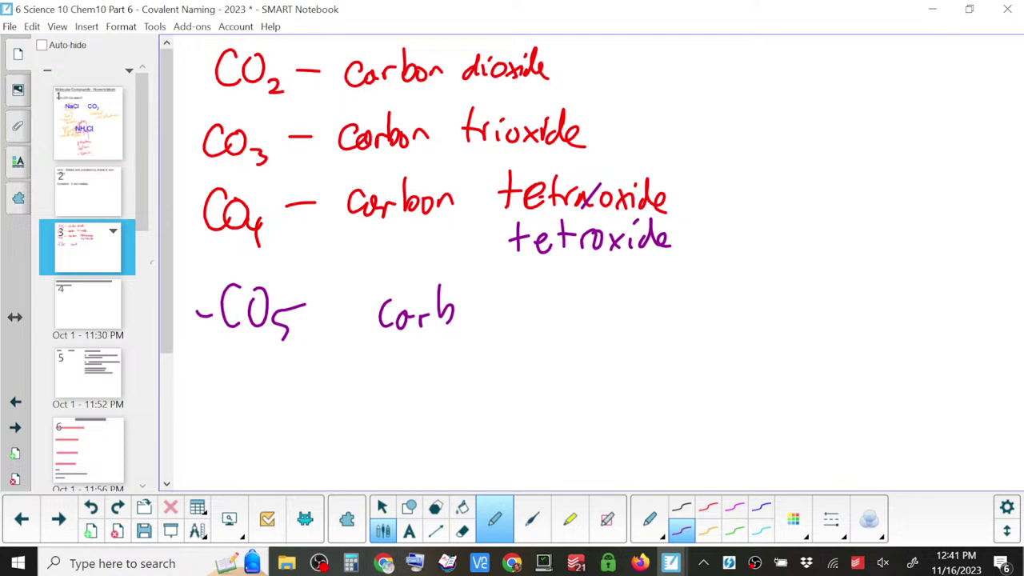
{"action": "left_click_drag", "start_coordinate": [473, 307], "coordinate": [500, 326]}
{"action": "left_click_drag", "start_coordinate": [560, 309], "coordinate": [604, 319]}
{"action": "mouse_move", "coordinate": [613, 276]}
{"action": "left_mouse_down"}
{"action": "mouse_move", "coordinate": [614, 317]}
{"action": "mouse_move", "coordinate": [628, 296]}
{"action": "left_mouse_up"}
{"action": "mouse_move", "coordinate": [628, 300]}
{"action": "left_mouse_down"}
{"action": "mouse_move", "coordinate": [633, 317]}
{"action": "mouse_move", "coordinate": [647, 318]}
{"action": "mouse_move", "coordinate": [659, 291]}
{"action": "left_mouse_up"}
{"action": "mouse_move", "coordinate": [674, 305]}
{"action": "left_mouse_down"}
{"action": "mouse_move", "coordinate": [684, 324]}
{"action": "mouse_move", "coordinate": [672, 323]}
{"action": "left_mouse_up"}
{"action": "mouse_move", "coordinate": [689, 312]}
{"action": "left_mouse_down"}
{"action": "mouse_move", "coordinate": [694, 323]}
{"action": "mouse_move", "coordinate": [741, 313]}
{"action": "left_mouse_up"}
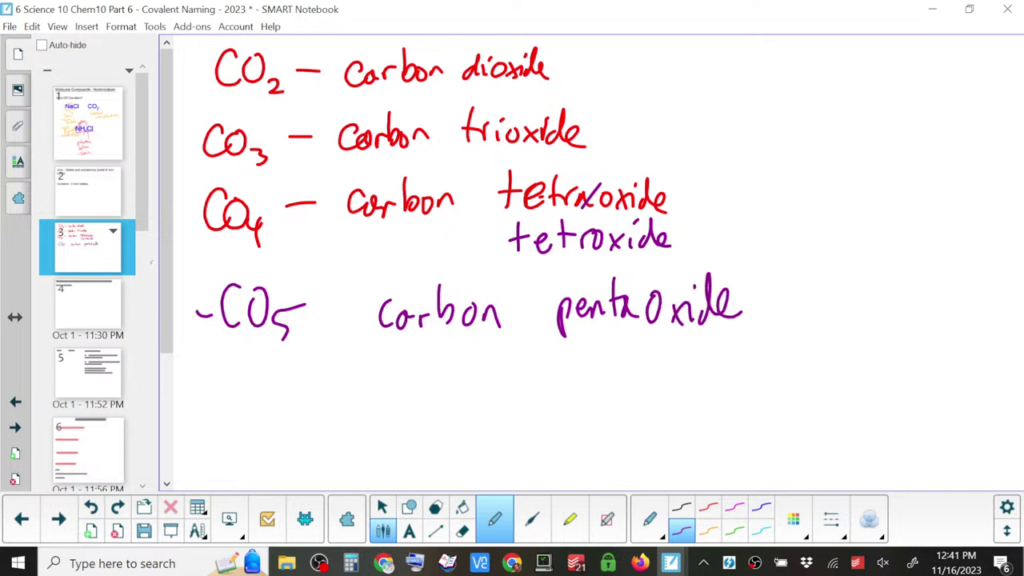
- Write the corrected spelling 'pentoxide' under pentaoxide
{"action": "mouse_move", "coordinate": [577, 352]}
{"action": "left_mouse_down"}
{"action": "mouse_move", "coordinate": [579, 392]}
{"action": "mouse_move", "coordinate": [592, 365]}
{"action": "mouse_move", "coordinate": [611, 368]}
{"action": "left_mouse_up"}
{"action": "mouse_move", "coordinate": [614, 373]}
{"action": "left_mouse_down"}
{"action": "mouse_move", "coordinate": [626, 359]}
{"action": "mouse_move", "coordinate": [632, 371]}
{"action": "left_mouse_up"}
{"action": "mouse_move", "coordinate": [639, 334]}
{"action": "left_mouse_down"}
{"action": "mouse_move", "coordinate": [639, 368]}
{"action": "mouse_move", "coordinate": [650, 360]}
{"action": "mouse_move", "coordinate": [678, 371]}
{"action": "left_mouse_up"}
{"action": "mouse_move", "coordinate": [678, 353]}
{"action": "left_mouse_down"}
{"action": "mouse_move", "coordinate": [666, 376]}
{"action": "mouse_move", "coordinate": [686, 371]}
{"action": "left_mouse_up"}
{"action": "left_click_drag", "start_coordinate": [699, 360], "coordinate": [700, 371]}
{"action": "left_click_drag", "start_coordinate": [708, 361], "coordinate": [724, 366]}
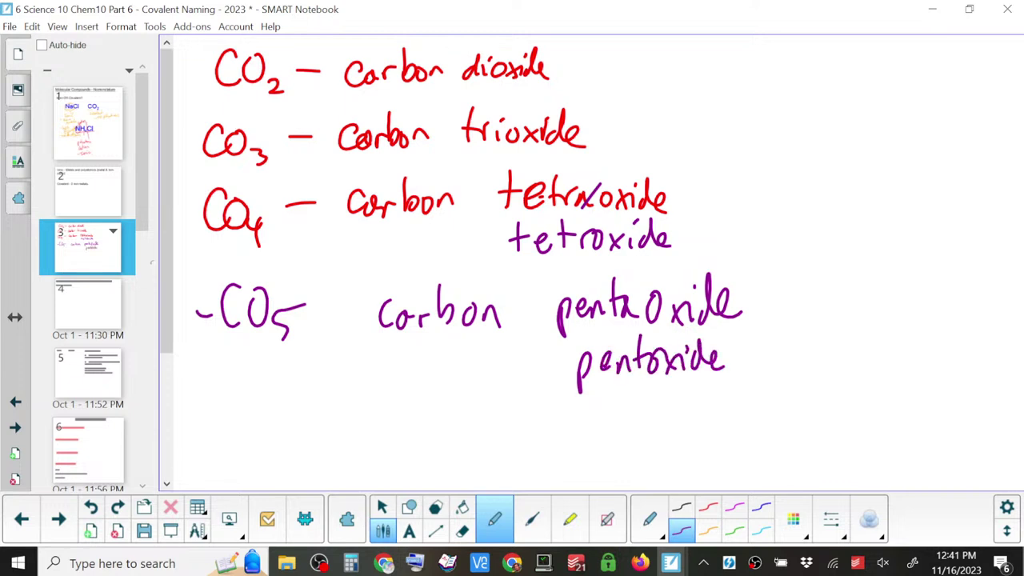
- Write 'CO – Carbon monooxide' on a new line below CO5
{"action": "scroll", "coordinate": [512, 264], "scroll_direction": "down", "scroll_amount": 3}
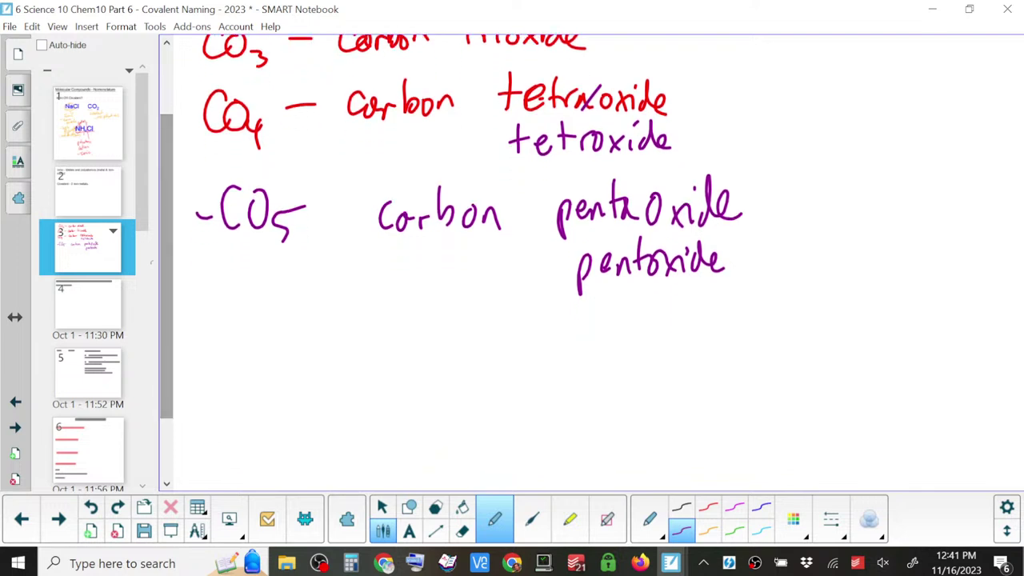
{"action": "mouse_move", "coordinate": [240, 362]}
{"action": "left_mouse_down"}
{"action": "mouse_move", "coordinate": [223, 363]}
{"action": "mouse_move", "coordinate": [240, 400]}
{"action": "left_mouse_up"}
{"action": "mouse_move", "coordinate": [257, 360]}
{"action": "left_mouse_down"}
{"action": "mouse_move", "coordinate": [249, 385]}
{"action": "mouse_move", "coordinate": [261, 358]}
{"action": "left_mouse_up"}
{"action": "left_click_drag", "start_coordinate": [343, 371], "coordinate": [359, 371]}
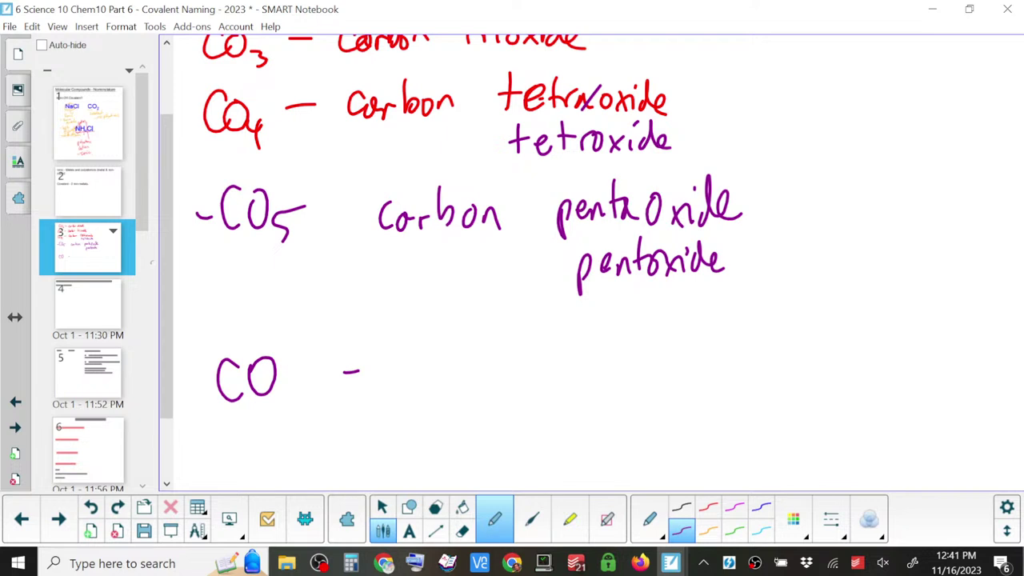
{"action": "mouse_move", "coordinate": [419, 347]}
{"action": "left_mouse_down"}
{"action": "mouse_move", "coordinate": [409, 347]}
{"action": "mouse_move", "coordinate": [411, 382]}
{"action": "left_mouse_up"}
{"action": "mouse_move", "coordinate": [428, 358]}
{"action": "left_mouse_down"}
{"action": "mouse_move", "coordinate": [424, 376]}
{"action": "mouse_move", "coordinate": [438, 387]}
{"action": "left_mouse_up"}
{"action": "left_click_drag", "start_coordinate": [437, 379], "coordinate": [457, 370]}
{"action": "left_click_drag", "start_coordinate": [467, 328], "coordinate": [477, 382]}
{"action": "mouse_move", "coordinate": [486, 363]}
{"action": "left_mouse_down"}
{"action": "mouse_move", "coordinate": [515, 376]}
{"action": "mouse_move", "coordinate": [563, 358]}
{"action": "mouse_move", "coordinate": [574, 364]}
{"action": "left_mouse_up"}
{"action": "mouse_move", "coordinate": [582, 349]}
{"action": "left_mouse_down"}
{"action": "mouse_move", "coordinate": [613, 363]}
{"action": "mouse_move", "coordinate": [612, 347]}
{"action": "mouse_move", "coordinate": [675, 362]}
{"action": "left_mouse_up"}
{"action": "left_click_drag", "start_coordinate": [675, 323], "coordinate": [677, 325]}
{"action": "mouse_move", "coordinate": [682, 344]}
{"action": "left_mouse_down"}
{"action": "mouse_move", "coordinate": [698, 362]}
{"action": "mouse_move", "coordinate": [704, 316]}
{"action": "left_mouse_up"}
{"action": "left_click_drag", "start_coordinate": [706, 352], "coordinate": [720, 358]}
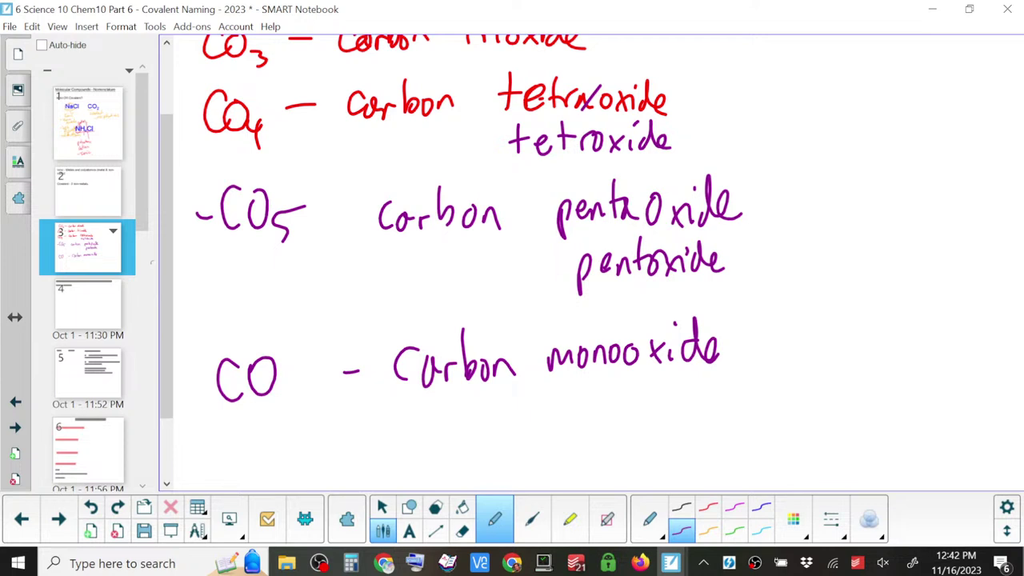
- Write 'monoxide' beneath and strike through the misspelled monooxide
{"action": "mouse_move", "coordinate": [574, 398]}
{"action": "left_mouse_down"}
{"action": "mouse_move", "coordinate": [573, 417]}
{"action": "mouse_move", "coordinate": [597, 416]}
{"action": "mouse_move", "coordinate": [606, 396]}
{"action": "mouse_move", "coordinate": [631, 408]}
{"action": "mouse_move", "coordinate": [652, 387]}
{"action": "left_mouse_up"}
{"action": "mouse_move", "coordinate": [658, 386]}
{"action": "left_mouse_down"}
{"action": "mouse_move", "coordinate": [662, 402]}
{"action": "mouse_move", "coordinate": [681, 401]}
{"action": "left_mouse_up"}
{"action": "left_click_drag", "start_coordinate": [698, 383], "coordinate": [703, 397]}
{"action": "mouse_move", "coordinate": [708, 367]}
{"action": "left_mouse_down"}
{"action": "mouse_move", "coordinate": [708, 398]}
{"action": "mouse_move", "coordinate": [722, 392]}
{"action": "left_mouse_up"}
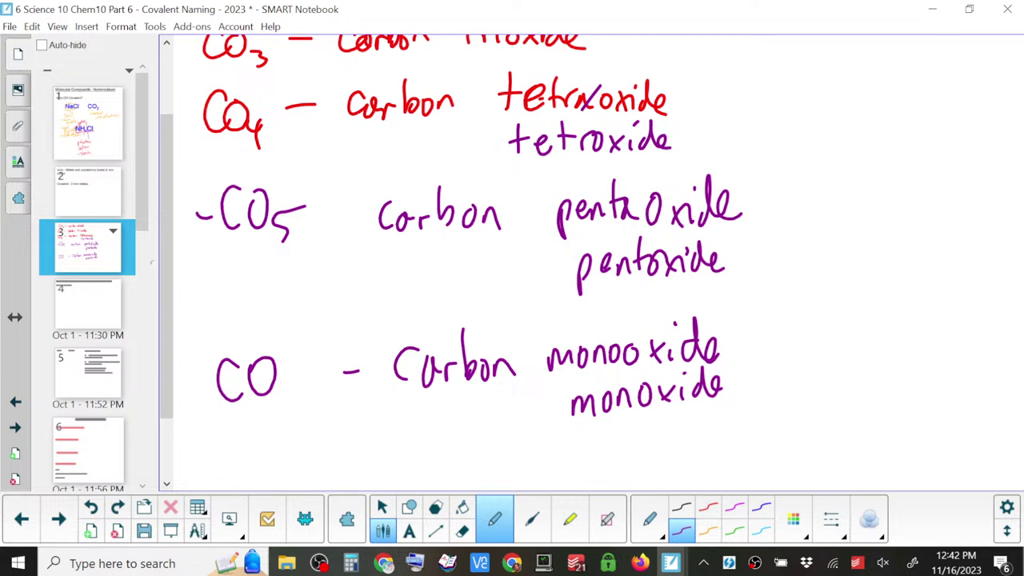
{"action": "left_click_drag", "start_coordinate": [727, 340], "coordinate": [549, 361]}
- Extend the page and write 'C2O – dicarbon monoxide' in purple below CO
{"action": "scroll", "coordinate": [512, 264], "scroll_direction": "down", "scroll_amount": 3}
{"action": "left_click", "coordinate": [599, 470]}
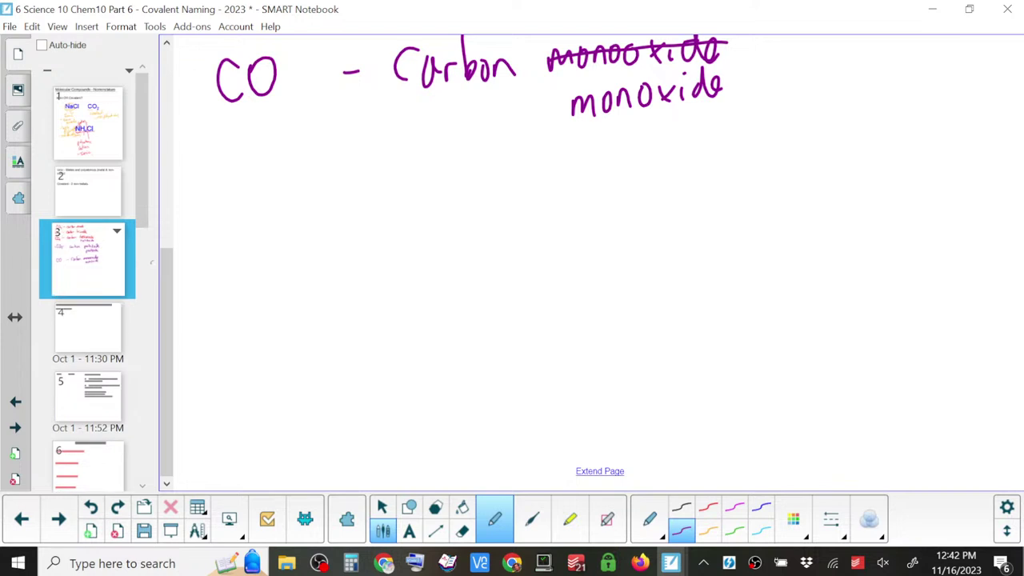
{"action": "mouse_move", "coordinate": [238, 186]}
{"action": "left_mouse_down"}
{"action": "mouse_move", "coordinate": [233, 229]}
{"action": "mouse_move", "coordinate": [256, 237]}
{"action": "left_mouse_up"}
{"action": "mouse_move", "coordinate": [280, 179]}
{"action": "left_mouse_down"}
{"action": "mouse_move", "coordinate": [270, 215]}
{"action": "mouse_move", "coordinate": [281, 178]}
{"action": "left_mouse_up"}
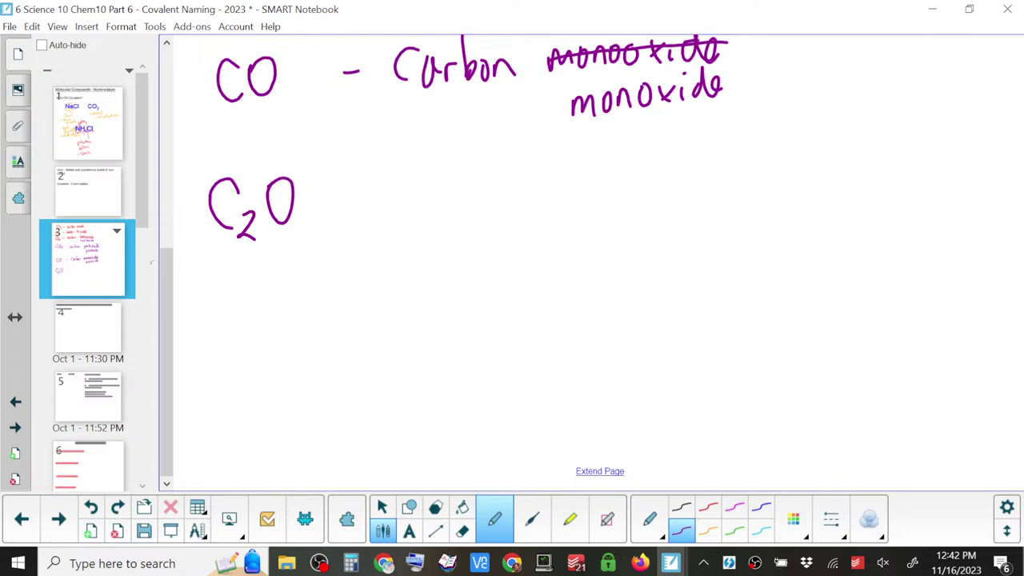
{"action": "left_click_drag", "start_coordinate": [336, 207], "coordinate": [361, 201]}
{"action": "left_click_drag", "start_coordinate": [398, 207], "coordinate": [409, 226]}
{"action": "left_click_drag", "start_coordinate": [411, 195], "coordinate": [429, 224]}
{"action": "mouse_move", "coordinate": [442, 213]}
{"action": "left_mouse_down"}
{"action": "mouse_move", "coordinate": [443, 226]}
{"action": "mouse_move", "coordinate": [484, 205]}
{"action": "mouse_move", "coordinate": [512, 222]}
{"action": "left_mouse_up"}
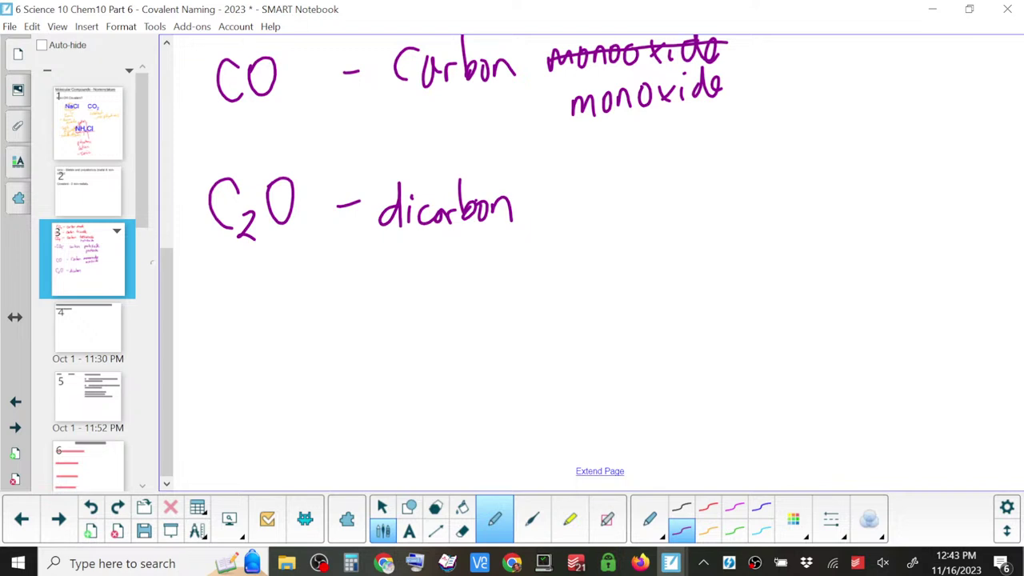
{"action": "mouse_move", "coordinate": [573, 218]}
{"action": "left_mouse_down"}
{"action": "mouse_move", "coordinate": [606, 206]}
{"action": "mouse_move", "coordinate": [632, 216]}
{"action": "left_mouse_up"}
{"action": "left_click_drag", "start_coordinate": [639, 207], "coordinate": [670, 218]}
{"action": "mouse_move", "coordinate": [670, 200]}
{"action": "left_mouse_down"}
{"action": "mouse_move", "coordinate": [658, 218]}
{"action": "mouse_move", "coordinate": [688, 217]}
{"action": "mouse_move", "coordinate": [688, 187]}
{"action": "left_mouse_up"}
{"action": "left_click_drag", "start_coordinate": [707, 204], "coordinate": [709, 217]}
{"action": "left_click_drag", "start_coordinate": [712, 210], "coordinate": [726, 217]}
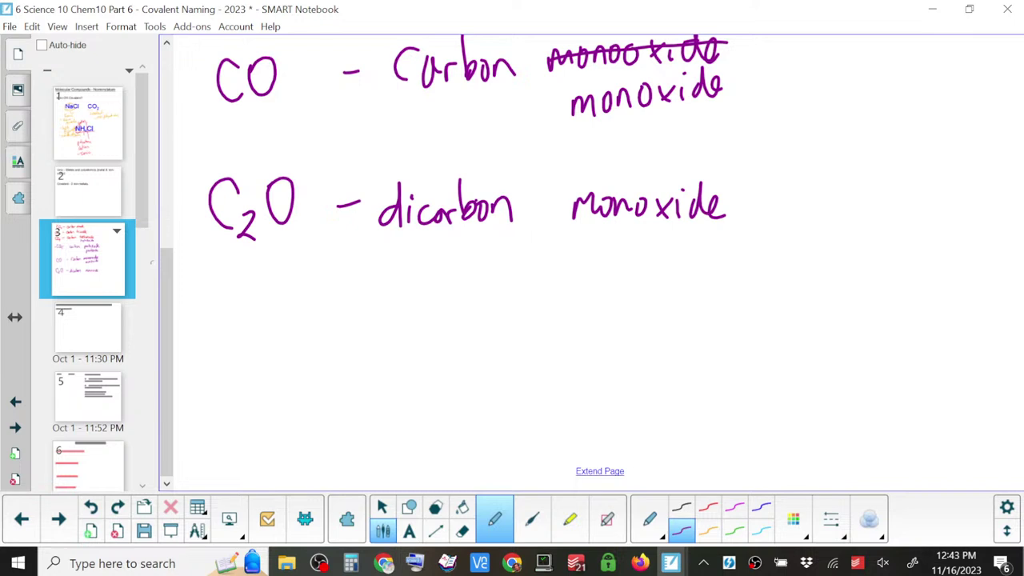
- Write 'C2S2 dicarbon disulfide' in purple on a new line below C2O
{"action": "mouse_move", "coordinate": [227, 304]}
{"action": "left_mouse_down"}
{"action": "mouse_move", "coordinate": [223, 346]}
{"action": "mouse_move", "coordinate": [251, 348]}
{"action": "left_mouse_up"}
{"action": "mouse_move", "coordinate": [278, 301]}
{"action": "left_mouse_down"}
{"action": "mouse_move", "coordinate": [267, 302]}
{"action": "mouse_move", "coordinate": [259, 338]}
{"action": "mouse_move", "coordinate": [312, 351]}
{"action": "left_mouse_up"}
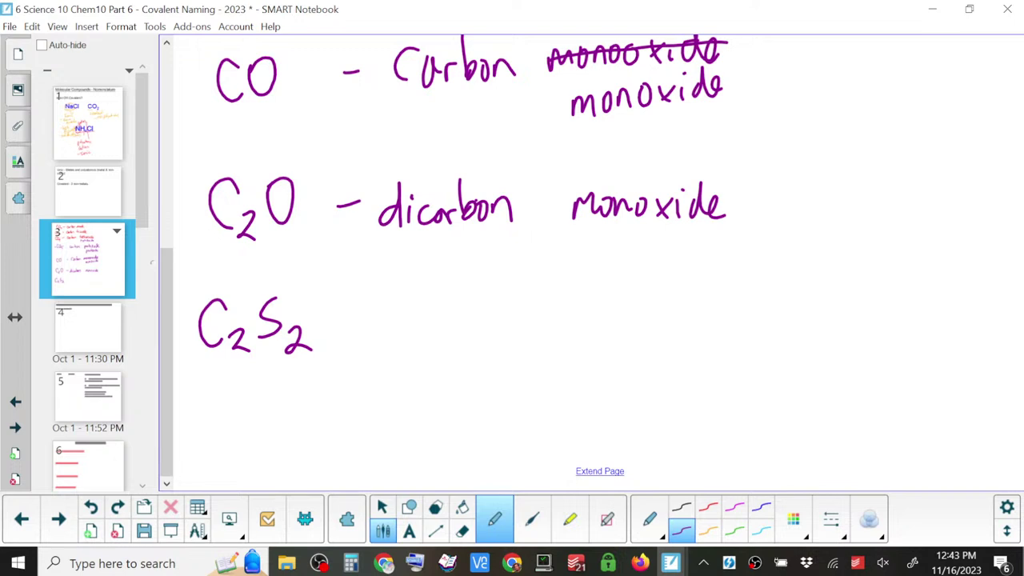
{"action": "mouse_move", "coordinate": [400, 322]}
{"action": "left_mouse_down"}
{"action": "mouse_move", "coordinate": [377, 339]}
{"action": "mouse_move", "coordinate": [475, 345]}
{"action": "left_mouse_up"}
{"action": "mouse_move", "coordinate": [478, 285]}
{"action": "left_mouse_down"}
{"action": "mouse_move", "coordinate": [494, 342]}
{"action": "mouse_move", "coordinate": [512, 320]}
{"action": "mouse_move", "coordinate": [529, 339]}
{"action": "left_mouse_up"}
{"action": "left_click_drag", "start_coordinate": [584, 310], "coordinate": [575, 341]}
{"action": "left_click_drag", "start_coordinate": [593, 322], "coordinate": [596, 343]}
{"action": "mouse_move", "coordinate": [589, 278]}
{"action": "left_mouse_down"}
{"action": "mouse_move", "coordinate": [587, 339]}
{"action": "mouse_move", "coordinate": [577, 338]}
{"action": "mouse_move", "coordinate": [584, 315]}
{"action": "mouse_move", "coordinate": [619, 319]}
{"action": "mouse_move", "coordinate": [619, 342]}
{"action": "left_mouse_up"}
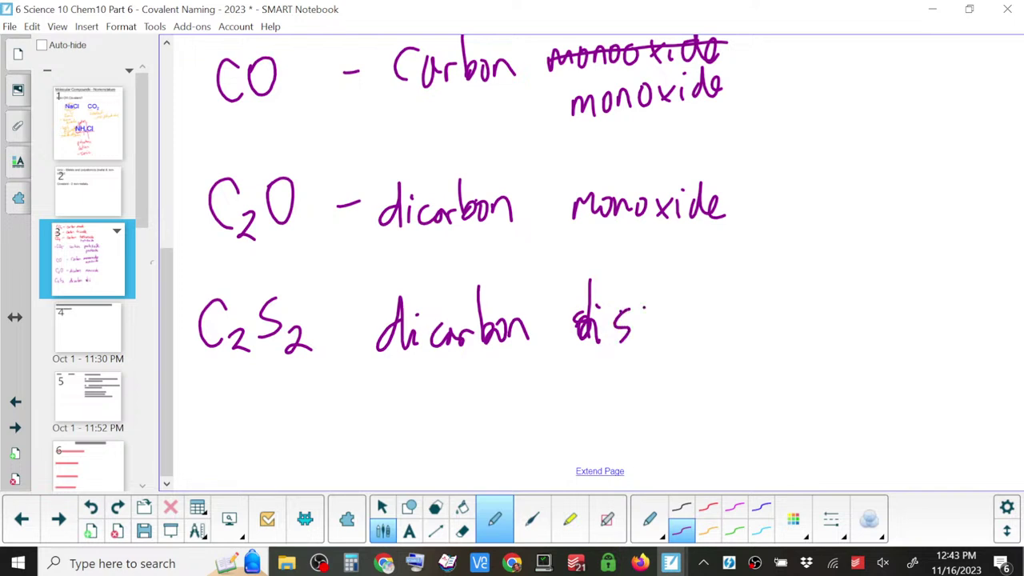
{"action": "left_click_drag", "start_coordinate": [645, 307], "coordinate": [661, 327]}
{"action": "left_click_drag", "start_coordinate": [671, 276], "coordinate": [673, 333]}
{"action": "mouse_move", "coordinate": [707, 282]}
{"action": "left_mouse_down"}
{"action": "mouse_move", "coordinate": [687, 323]}
{"action": "mouse_move", "coordinate": [705, 311]}
{"action": "left_mouse_up"}
{"action": "mouse_move", "coordinate": [713, 315]}
{"action": "left_mouse_down"}
{"action": "mouse_move", "coordinate": [715, 328]}
{"action": "mouse_move", "coordinate": [729, 328]}
{"action": "left_mouse_up"}
{"action": "left_click_drag", "start_coordinate": [742, 280], "coordinate": [745, 328]}
{"action": "left_click_drag", "start_coordinate": [749, 316], "coordinate": [767, 318]}
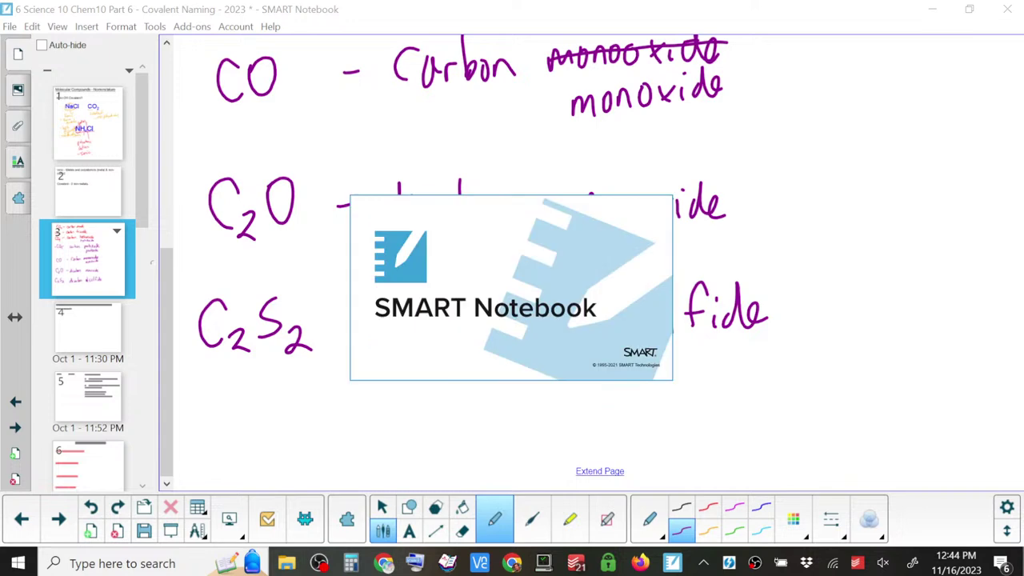
- Write 'C6H12O6 – glucose' in purple beneath C2S2
{"action": "mouse_move", "coordinate": [229, 375]}
{"action": "left_mouse_down"}
{"action": "mouse_move", "coordinate": [221, 378]}
{"action": "mouse_move", "coordinate": [228, 424]}
{"action": "mouse_move", "coordinate": [253, 416]}
{"action": "left_mouse_up"}
{"action": "mouse_move", "coordinate": [266, 377]}
{"action": "left_mouse_down"}
{"action": "mouse_move", "coordinate": [266, 412]}
{"action": "mouse_move", "coordinate": [263, 402]}
{"action": "left_mouse_up"}
{"action": "mouse_move", "coordinate": [276, 408]}
{"action": "left_mouse_down"}
{"action": "mouse_move", "coordinate": [275, 421]}
{"action": "mouse_move", "coordinate": [302, 421]}
{"action": "left_mouse_up"}
{"action": "left_click_drag", "start_coordinate": [314, 381], "coordinate": [330, 424]}
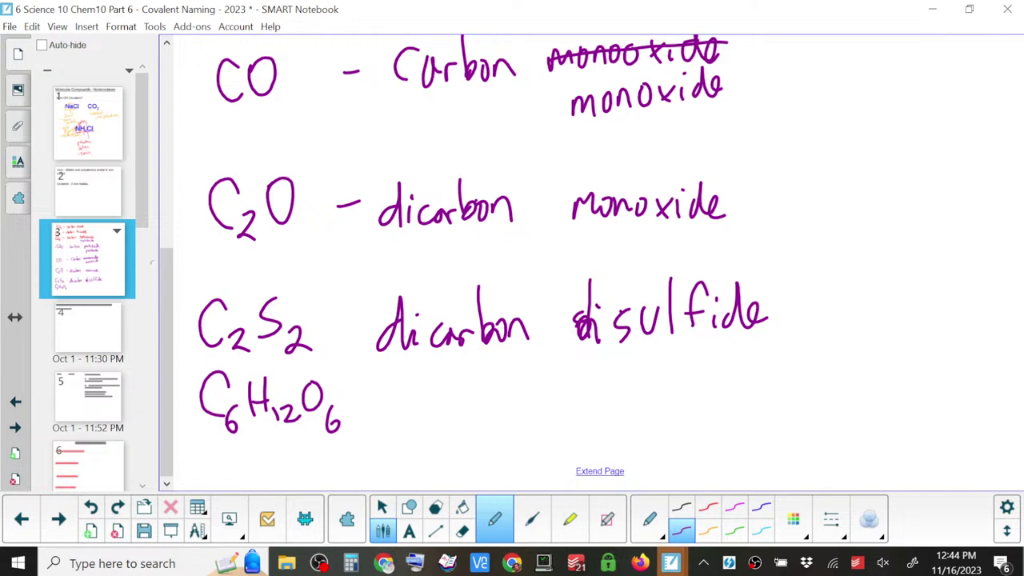
{"action": "key", "text": "Escape"}
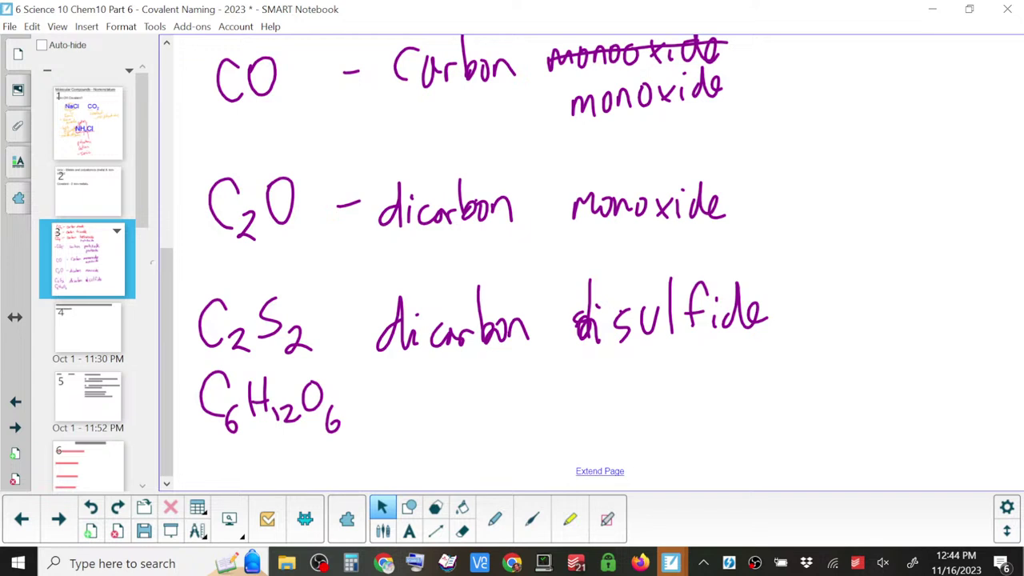
{"action": "mouse_move", "coordinate": [350, 400]}
{"action": "left_mouse_down"}
{"action": "mouse_move", "coordinate": [415, 408]}
{"action": "mouse_move", "coordinate": [402, 453]}
{"action": "left_mouse_up"}
{"action": "left_click_drag", "start_coordinate": [427, 423], "coordinate": [460, 430]}
{"action": "left_click_drag", "start_coordinate": [482, 393], "coordinate": [479, 430]}
{"action": "mouse_move", "coordinate": [500, 403]}
{"action": "left_mouse_down"}
{"action": "mouse_move", "coordinate": [492, 423]}
{"action": "mouse_move", "coordinate": [502, 405]}
{"action": "left_mouse_up"}
{"action": "left_click_drag", "start_coordinate": [517, 399], "coordinate": [509, 433]}
{"action": "mouse_move", "coordinate": [525, 415]}
{"action": "left_mouse_down"}
{"action": "mouse_move", "coordinate": [538, 393]}
{"action": "mouse_move", "coordinate": [544, 432]}
{"action": "left_mouse_up"}
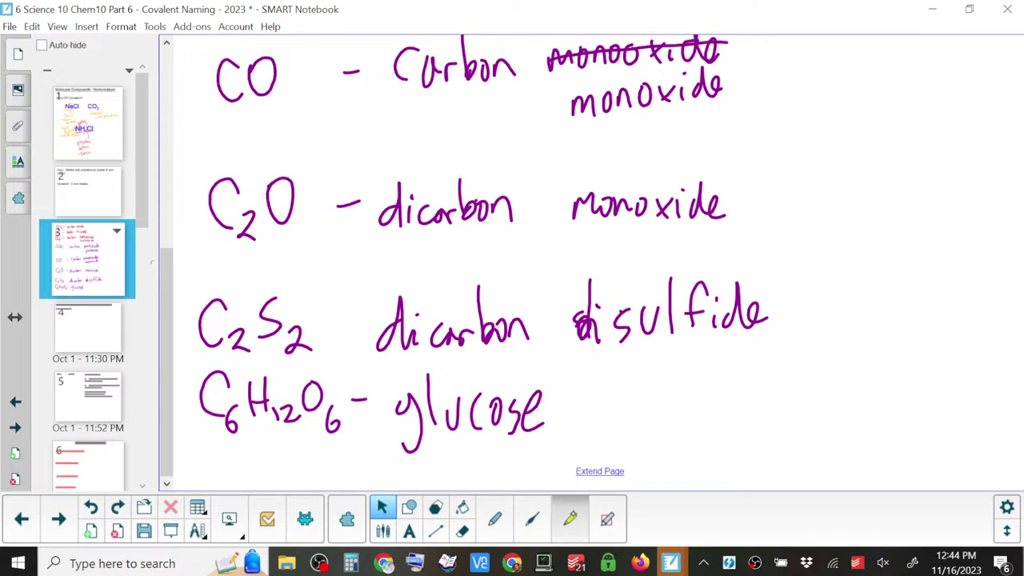
- Return to the pen and scribble out the glucose line
{"action": "left_click", "coordinate": [569, 518]}
{"action": "left_click", "coordinate": [494, 518]}
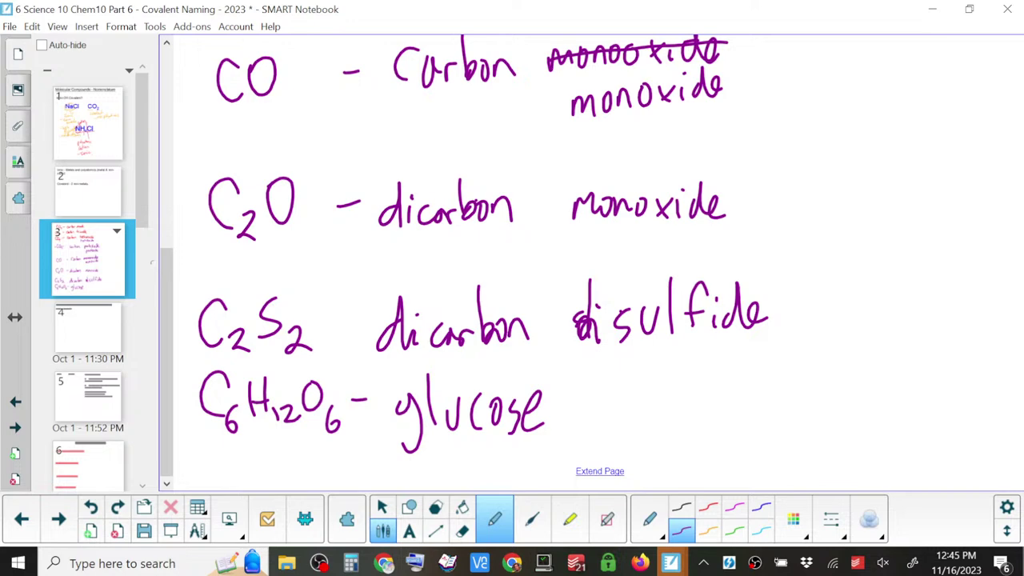
{"action": "mouse_move", "coordinate": [200, 384]}
{"action": "left_mouse_down"}
{"action": "mouse_move", "coordinate": [218, 403]}
{"action": "mouse_move", "coordinate": [512, 400]}
{"action": "mouse_move", "coordinate": [566, 385]}
{"action": "left_mouse_up"}
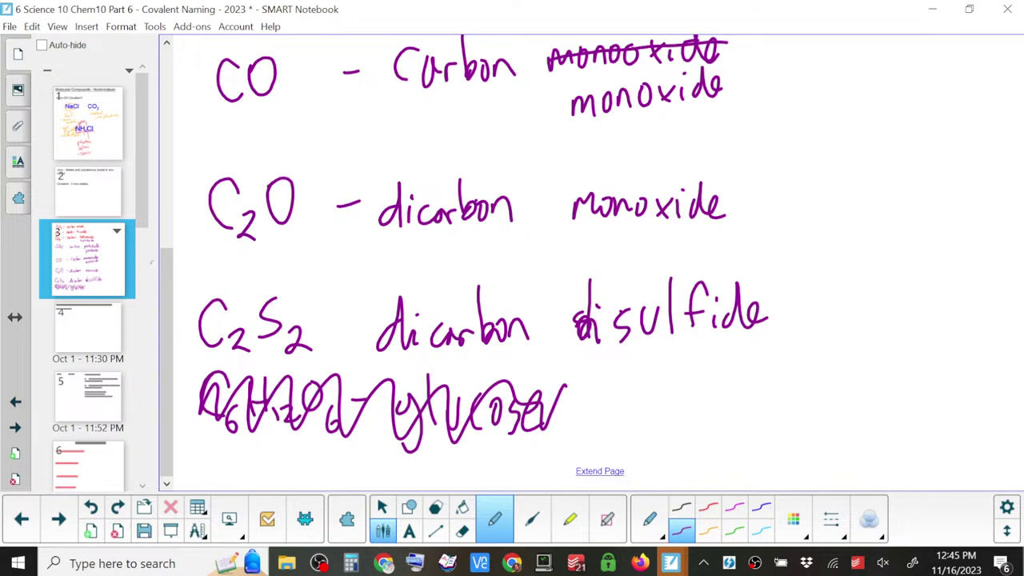
- Switch to the 2022D Blank notebook and draw a box around NH4Cl
{"action": "mouse_move", "coordinate": [670, 563]}
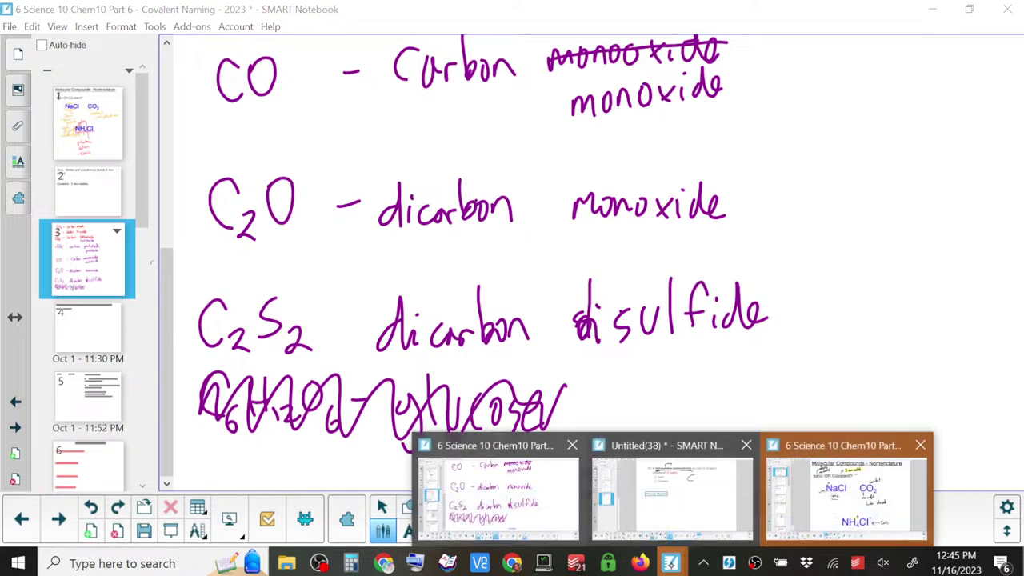
{"action": "left_click", "coordinate": [856, 493]}
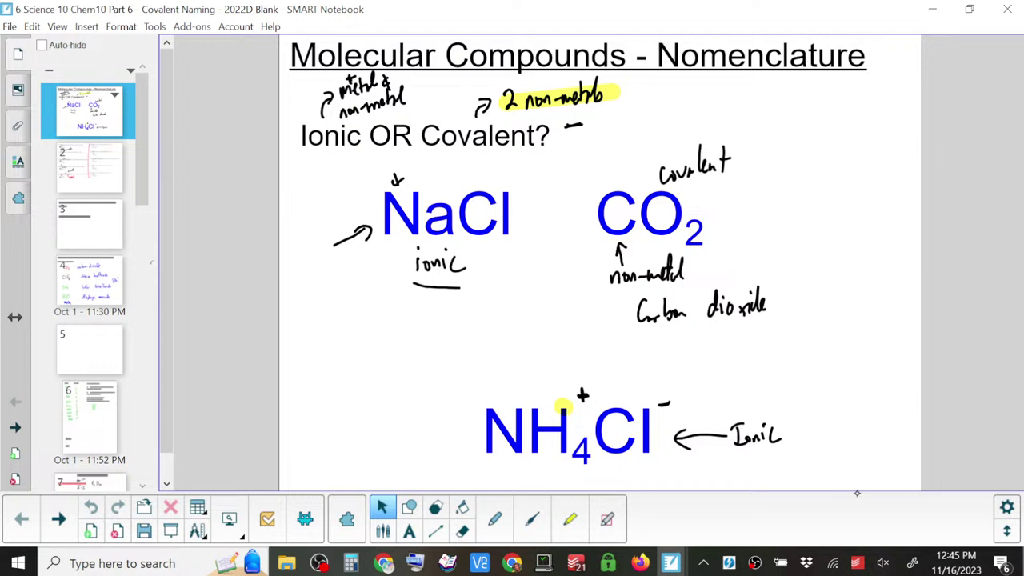
{"action": "mouse_move", "coordinate": [463, 382]}
{"action": "left_mouse_down"}
{"action": "mouse_move", "coordinate": [488, 468]}
{"action": "mouse_move", "coordinate": [672, 480]}
{"action": "left_mouse_up"}
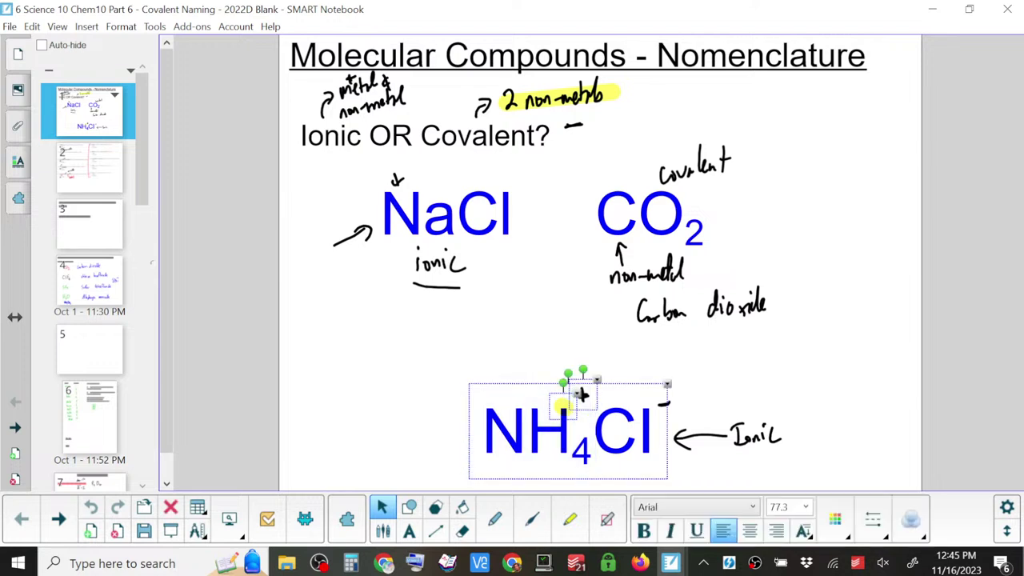
{"action": "key", "text": "Escape"}
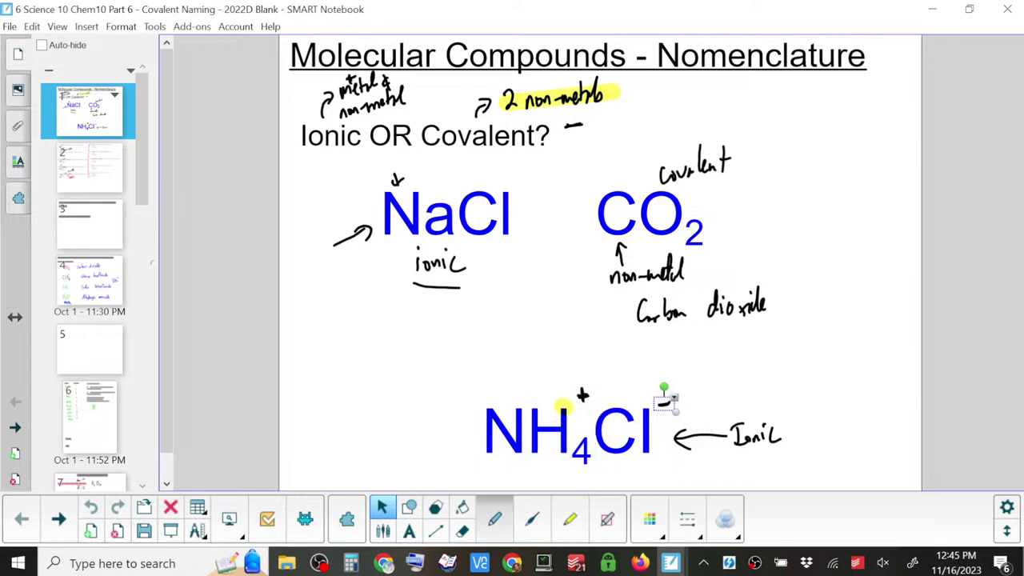
{"action": "mouse_move", "coordinate": [684, 346]}
{"action": "left_mouse_down"}
{"action": "mouse_move", "coordinate": [685, 441]}
{"action": "mouse_move", "coordinate": [464, 477]}
{"action": "mouse_move", "coordinate": [582, 373]}
{"action": "mouse_move", "coordinate": [701, 368]}
{"action": "left_mouse_up"}
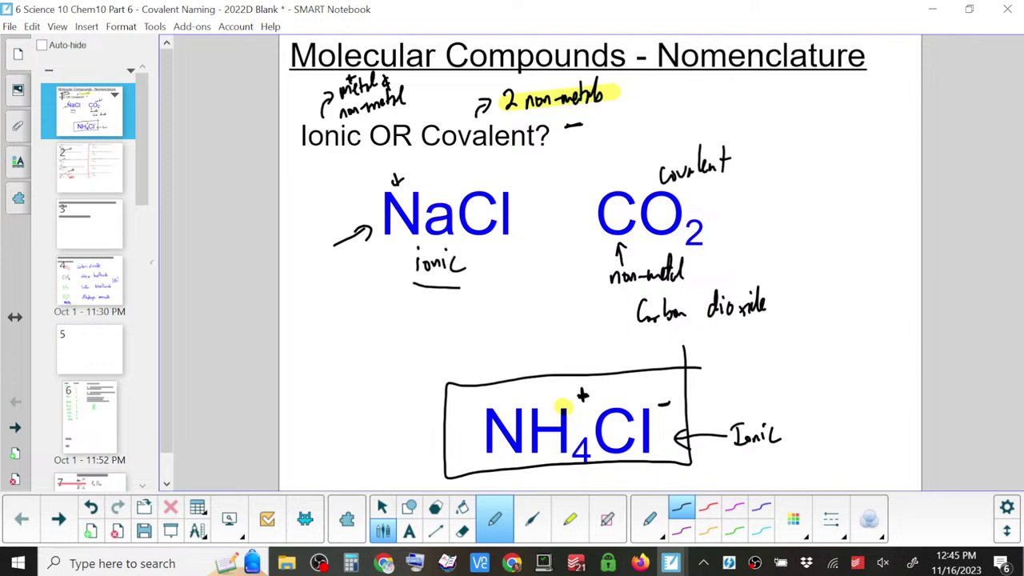
- Write C6H12O6 beside Covalent and sketch the glucose ring with an OH label
{"action": "left_click_drag", "start_coordinate": [804, 152], "coordinate": [787, 184]}
{"action": "left_click_drag", "start_coordinate": [782, 142], "coordinate": [785, 173]}
{"action": "left_click_drag", "start_coordinate": [817, 134], "coordinate": [812, 164]}
{"action": "mouse_move", "coordinate": [828, 135]}
{"action": "left_mouse_down"}
{"action": "mouse_move", "coordinate": [831, 169]}
{"action": "mouse_move", "coordinate": [840, 160]}
{"action": "left_mouse_up"}
{"action": "mouse_move", "coordinate": [838, 161]}
{"action": "left_mouse_down"}
{"action": "mouse_move", "coordinate": [838, 182]}
{"action": "mouse_move", "coordinate": [858, 182]}
{"action": "left_mouse_up"}
{"action": "mouse_move", "coordinate": [873, 137]}
{"action": "left_mouse_down"}
{"action": "mouse_move", "coordinate": [883, 192]}
{"action": "mouse_move", "coordinate": [882, 180]}
{"action": "left_mouse_up"}
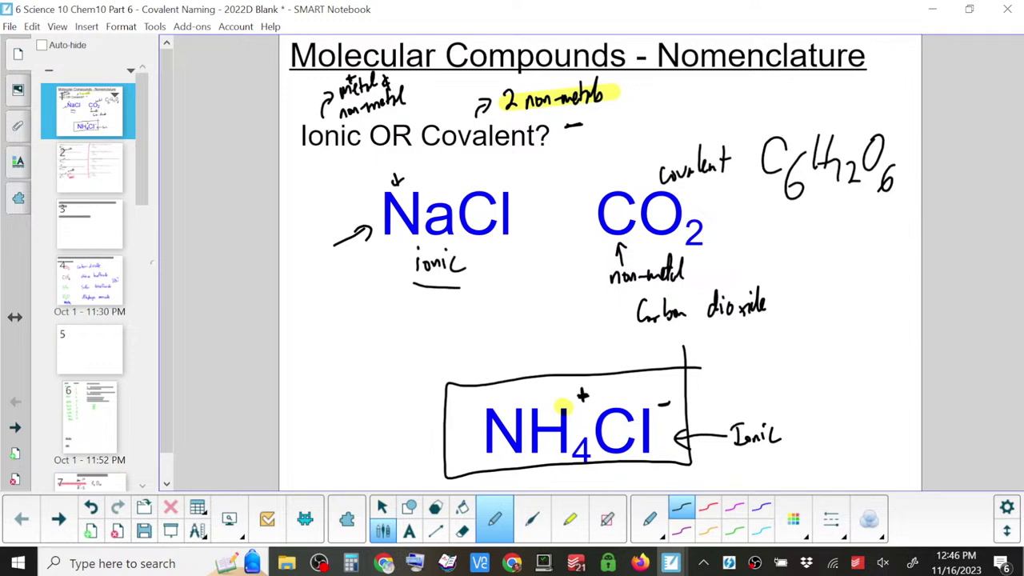
{"action": "mouse_move", "coordinate": [791, 268]}
{"action": "left_mouse_down"}
{"action": "mouse_move", "coordinate": [811, 248]}
{"action": "mouse_move", "coordinate": [845, 245]}
{"action": "mouse_move", "coordinate": [840, 305]}
{"action": "mouse_move", "coordinate": [811, 307]}
{"action": "mouse_move", "coordinate": [798, 266]}
{"action": "mouse_move", "coordinate": [808, 221]}
{"action": "mouse_move", "coordinate": [838, 224]}
{"action": "left_mouse_up"}
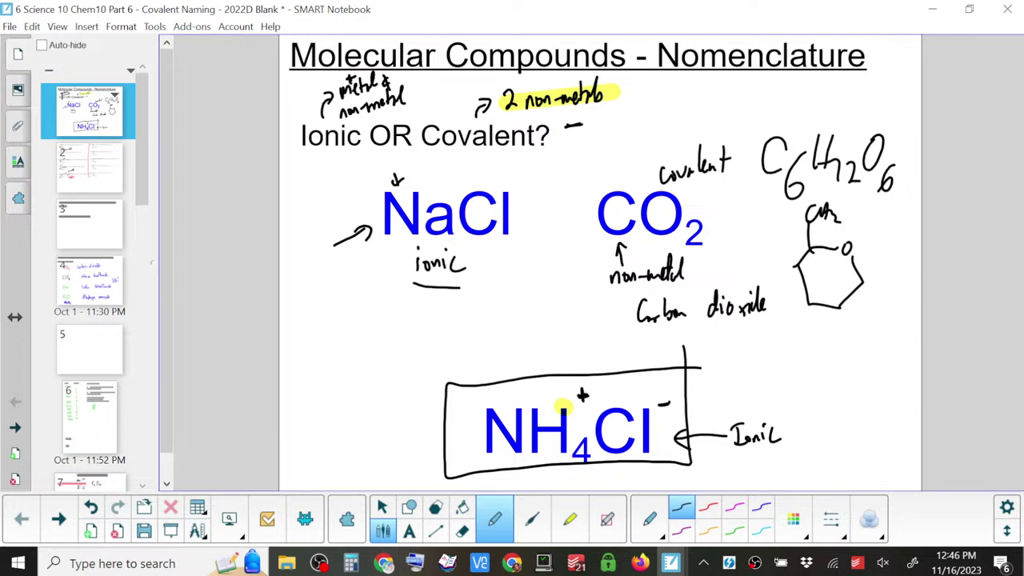
{"action": "mouse_move", "coordinate": [795, 252]}
{"action": "left_mouse_down"}
{"action": "mouse_move", "coordinate": [782, 310]}
{"action": "mouse_move", "coordinate": [811, 321]}
{"action": "left_mouse_up"}
{"action": "left_click_drag", "start_coordinate": [821, 280], "coordinate": [819, 292]}
{"action": "left_click_drag", "start_coordinate": [826, 280], "coordinate": [833, 293]}
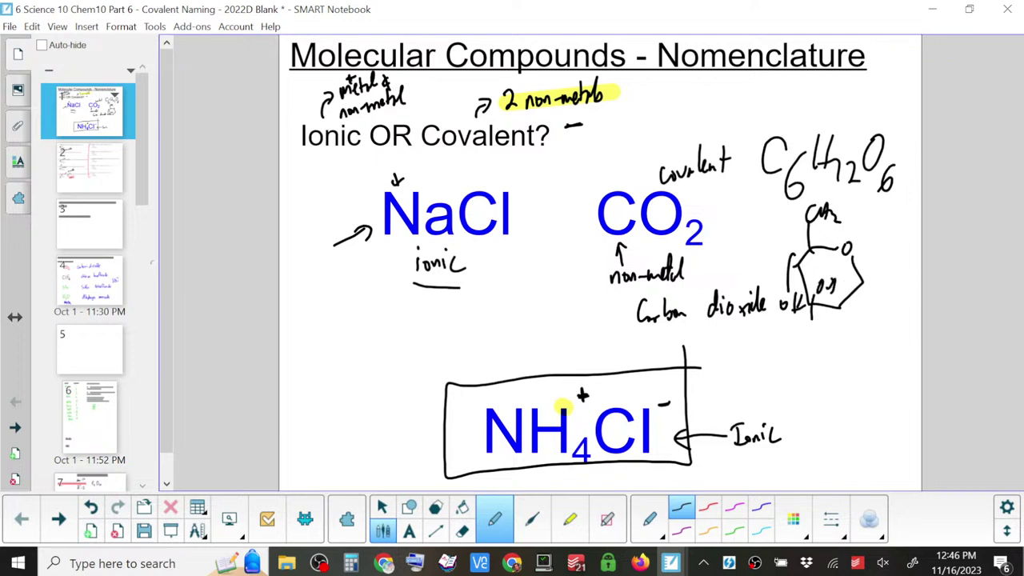
- Draw a carbon chain with OH groups below the ring, then scribble out the formula and ring
{"action": "mouse_move", "coordinate": [787, 356]}
{"action": "left_mouse_down"}
{"action": "mouse_move", "coordinate": [779, 380]}
{"action": "mouse_move", "coordinate": [807, 365]}
{"action": "left_mouse_up"}
{"action": "mouse_move", "coordinate": [827, 357]}
{"action": "left_mouse_down"}
{"action": "mouse_move", "coordinate": [822, 376]}
{"action": "mouse_move", "coordinate": [846, 362]}
{"action": "left_mouse_up"}
{"action": "mouse_move", "coordinate": [855, 355]}
{"action": "left_mouse_down"}
{"action": "mouse_move", "coordinate": [853, 376]}
{"action": "mouse_move", "coordinate": [877, 361]}
{"action": "mouse_move", "coordinate": [886, 373]}
{"action": "left_mouse_up"}
{"action": "left_click_drag", "start_coordinate": [891, 364], "coordinate": [906, 357]}
{"action": "left_click_drag", "start_coordinate": [920, 350], "coordinate": [918, 371]}
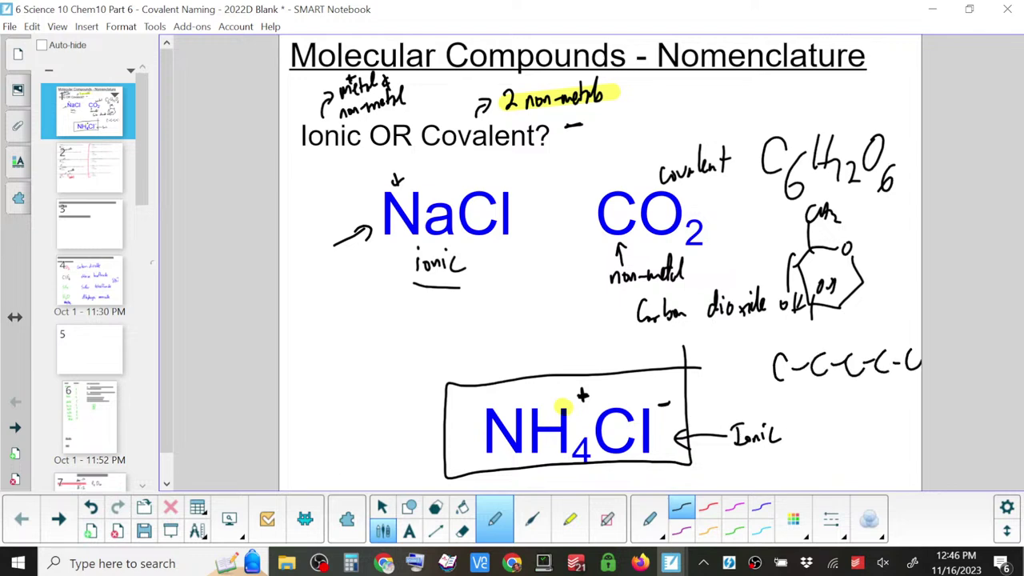
{"action": "mouse_move", "coordinate": [742, 368]}
{"action": "left_mouse_down"}
{"action": "mouse_move", "coordinate": [761, 368]}
{"action": "mouse_move", "coordinate": [731, 386]}
{"action": "left_mouse_up"}
{"action": "mouse_move", "coordinate": [882, 328]}
{"action": "left_mouse_down"}
{"action": "mouse_move", "coordinate": [881, 343]}
{"action": "mouse_move", "coordinate": [884, 312]}
{"action": "mouse_move", "coordinate": [893, 318]}
{"action": "left_mouse_up"}
{"action": "left_click_drag", "start_coordinate": [902, 303], "coordinate": [902, 319]}
{"action": "left_click_drag", "start_coordinate": [859, 384], "coordinate": [852, 411]}
{"action": "left_click_drag", "start_coordinate": [871, 400], "coordinate": [872, 416]}
{"action": "left_click_drag", "start_coordinate": [864, 410], "coordinate": [875, 406]}
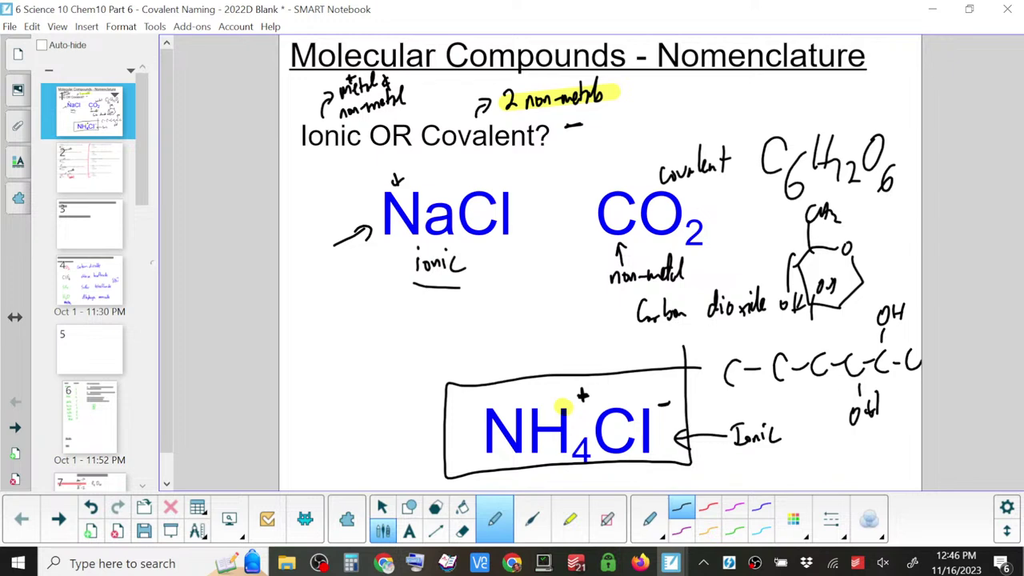
{"action": "left_click_drag", "start_coordinate": [877, 338], "coordinate": [875, 347]}
{"action": "mouse_move", "coordinate": [806, 111]}
{"action": "left_mouse_down"}
{"action": "mouse_move", "coordinate": [800, 185]}
{"action": "mouse_move", "coordinate": [872, 240]}
{"action": "mouse_move", "coordinate": [839, 312]}
{"action": "mouse_move", "coordinate": [796, 240]}
{"action": "mouse_move", "coordinate": [840, 256]}
{"action": "mouse_move", "coordinate": [838, 277]}
{"action": "left_mouse_up"}
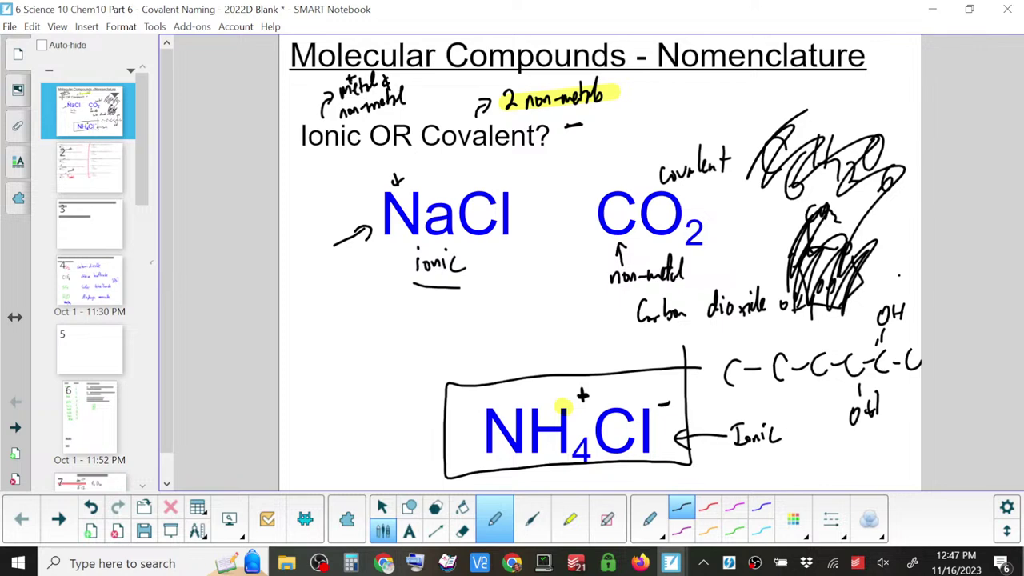
- Browse the pages of both notebooks and cancel closing 2022D Blank at the save prompt
{"action": "left_click", "coordinate": [88, 223]}
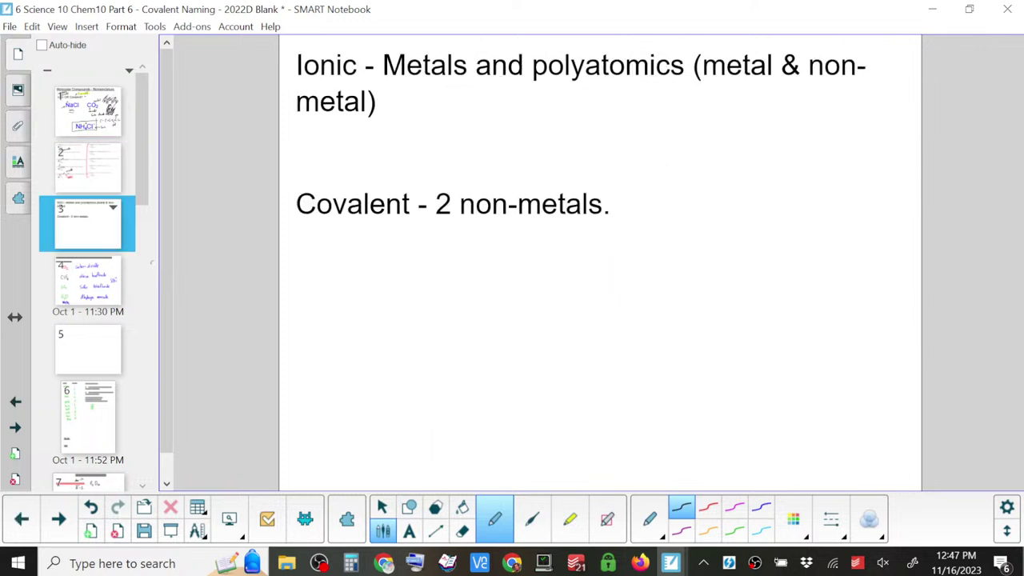
{"action": "left_click", "coordinate": [88, 348]}
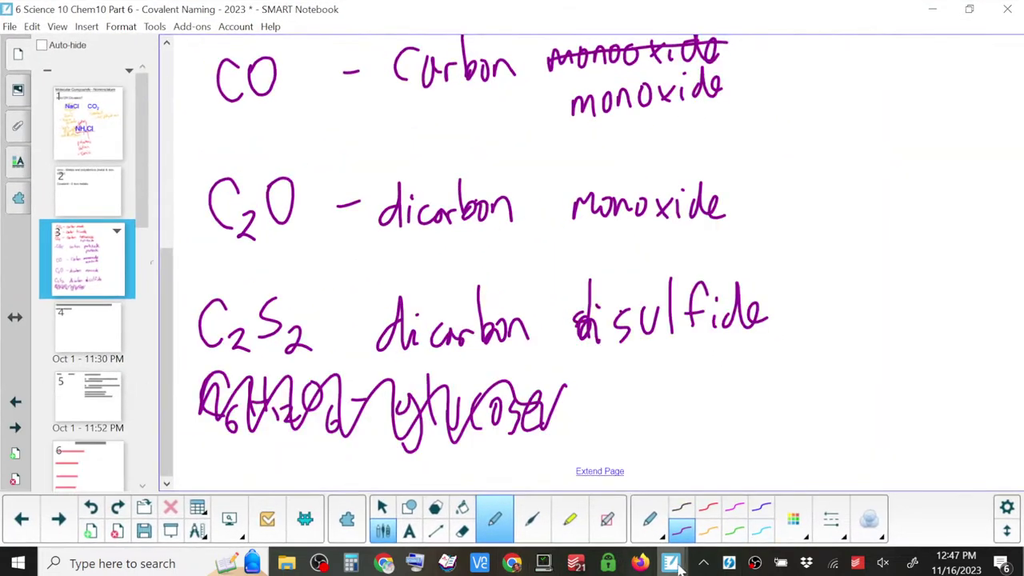
{"action": "mouse_move", "coordinate": [675, 564]}
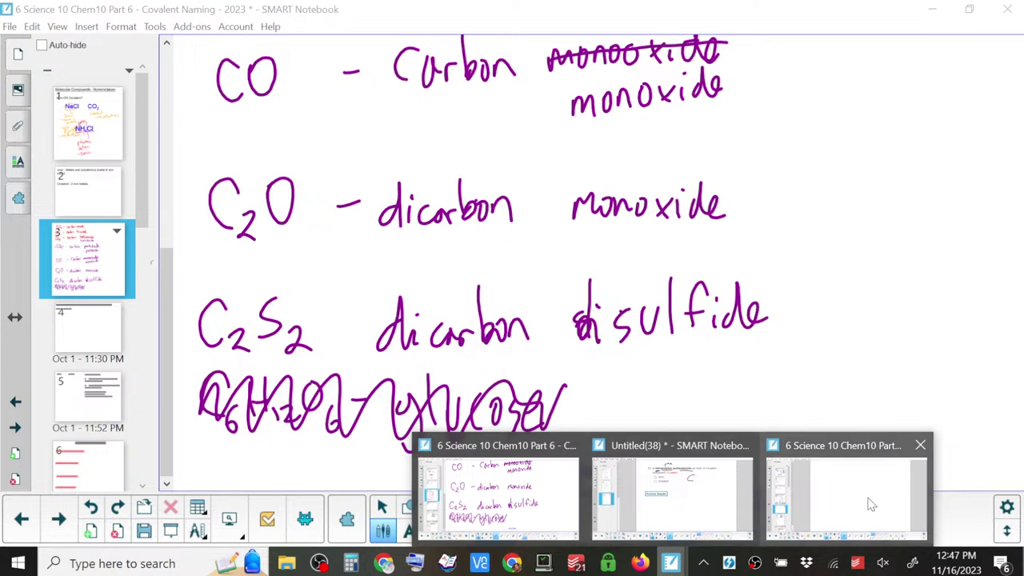
{"action": "left_click", "coordinate": [864, 497]}
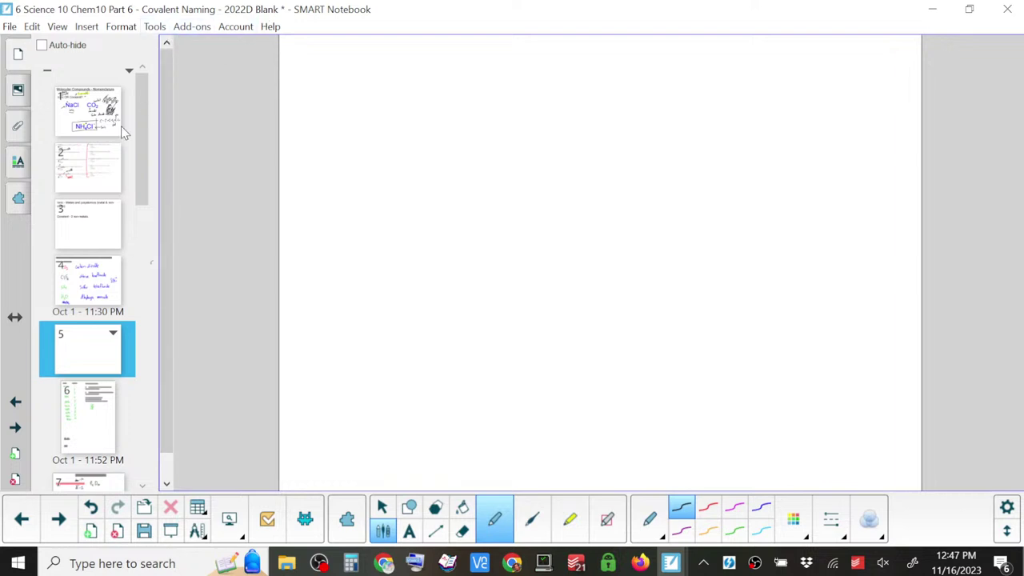
{"action": "left_click", "coordinate": [81, 125]}
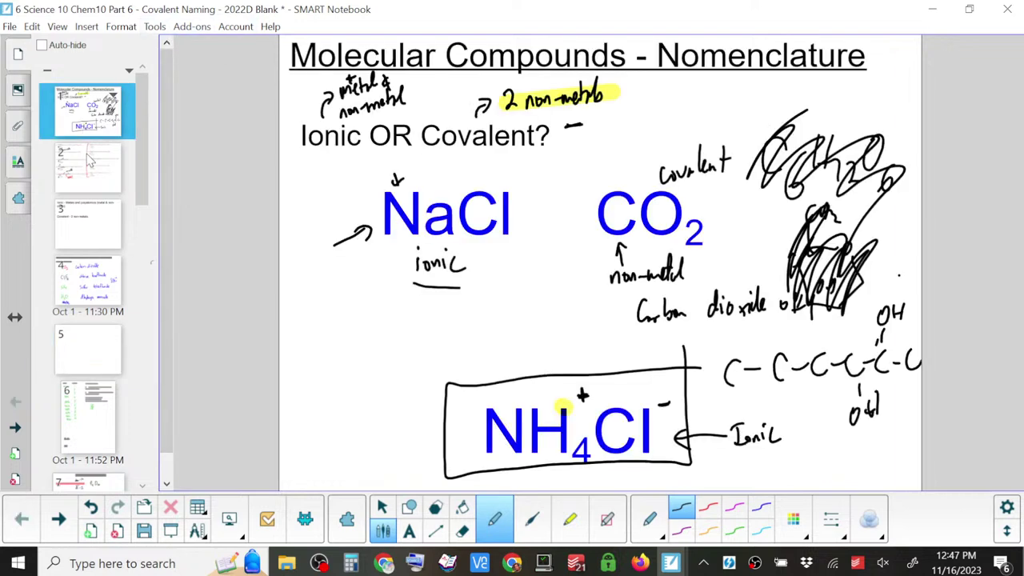
{"action": "left_click", "coordinate": [90, 160]}
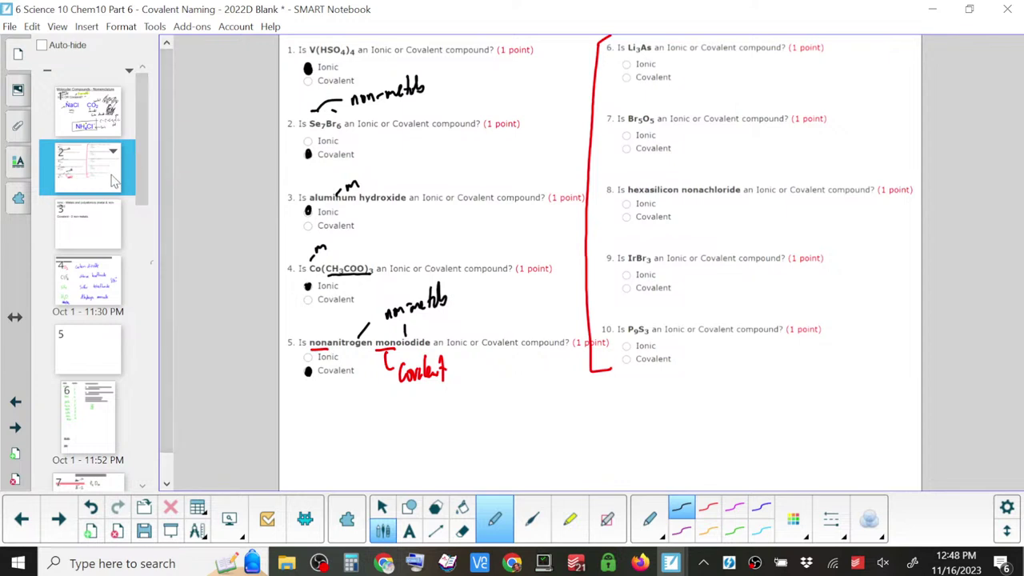
{"action": "left_click", "coordinate": [1006, 9]}
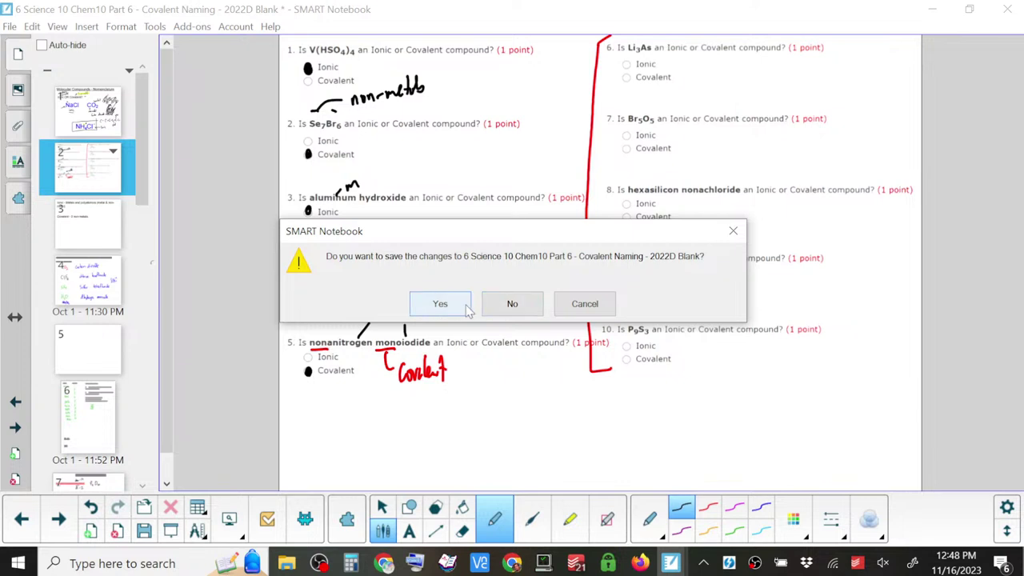
{"action": "left_click", "coordinate": [592, 305]}
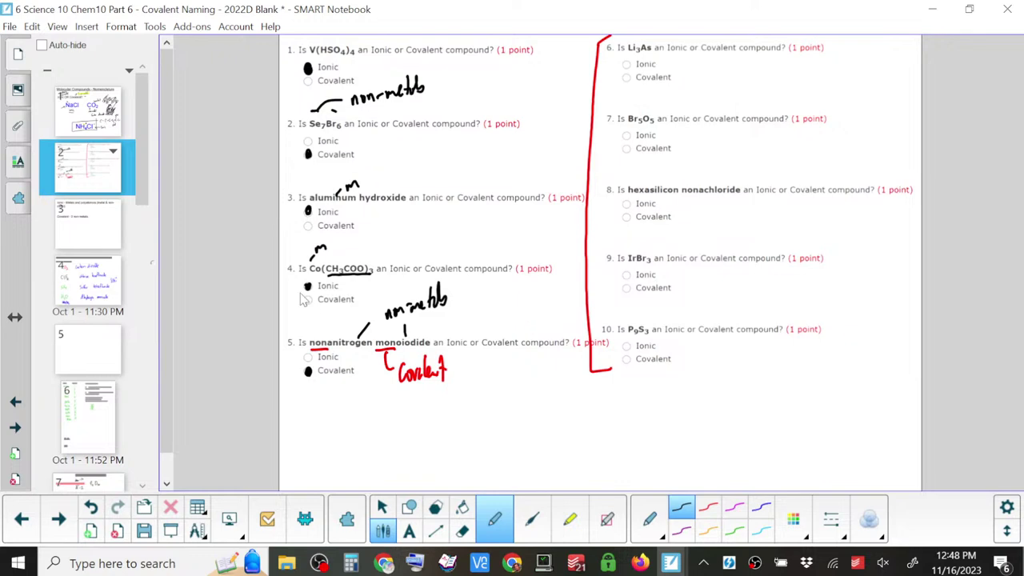
- Minimize 2022D Blank, go to page 4 of the 2023 notes, and write C3O4 in orange
{"action": "left_click", "coordinate": [102, 221]}
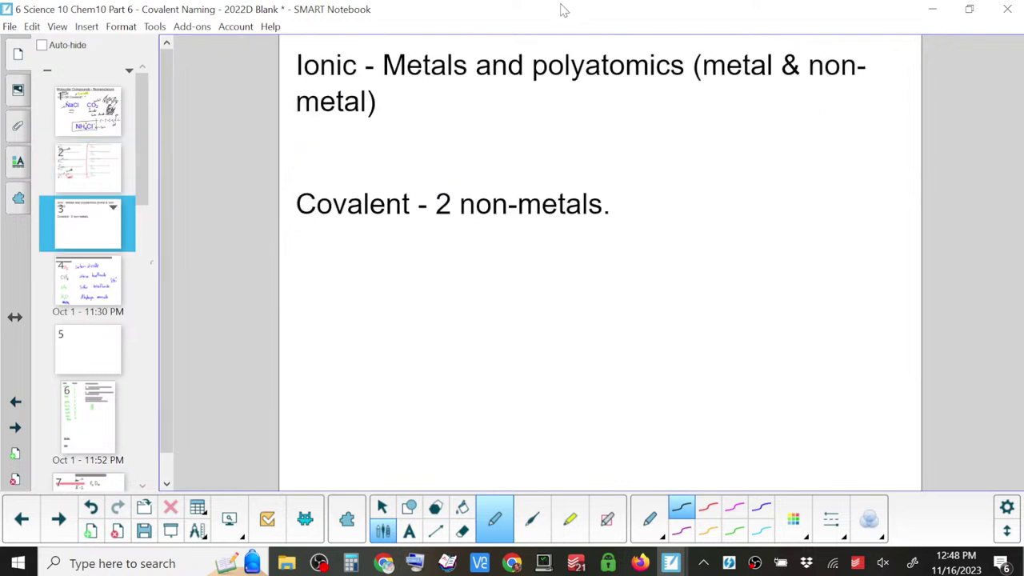
{"action": "left_click", "coordinate": [931, 9]}
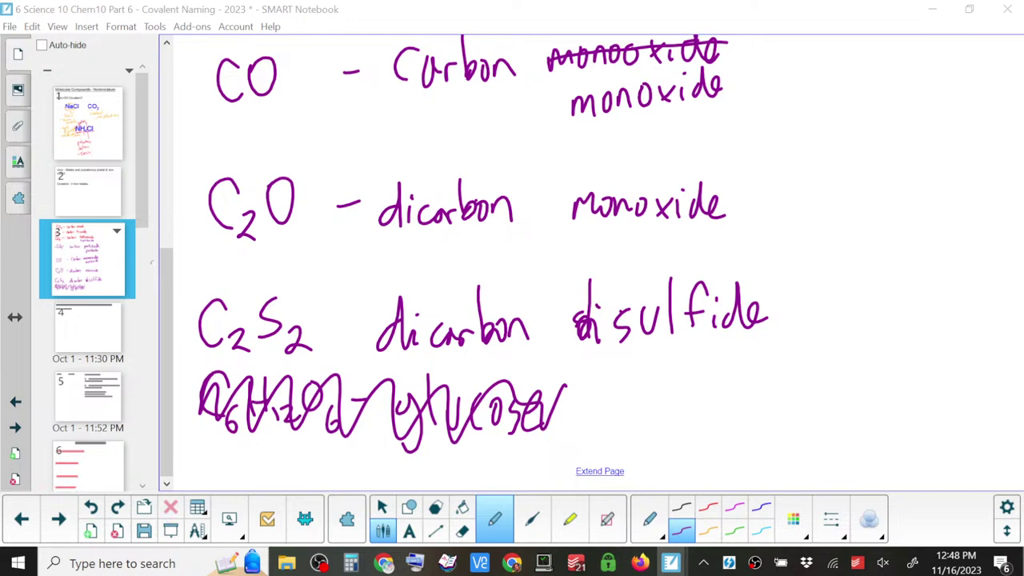
{"action": "left_click", "coordinate": [88, 328]}
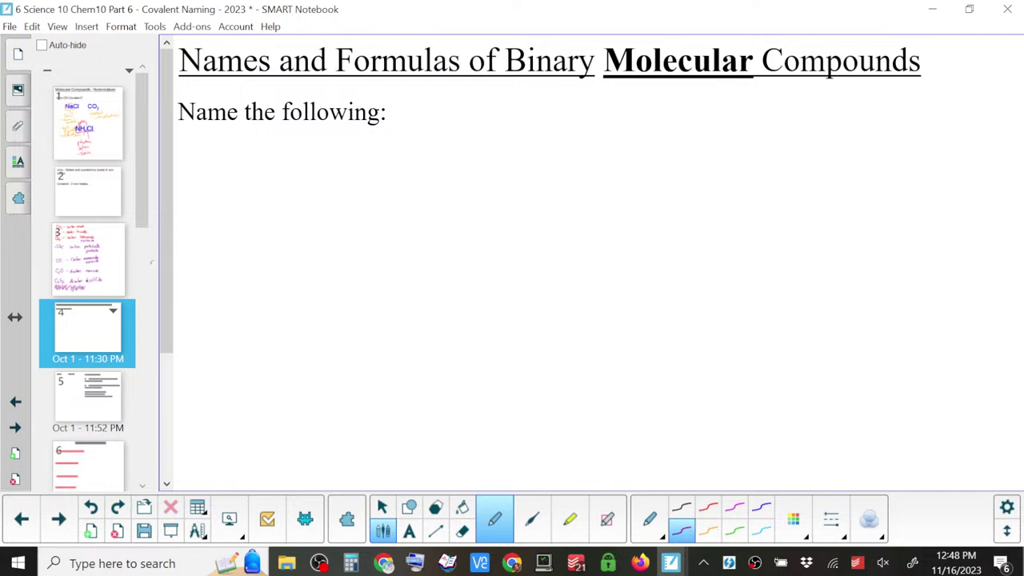
{"action": "left_click", "coordinate": [707, 531]}
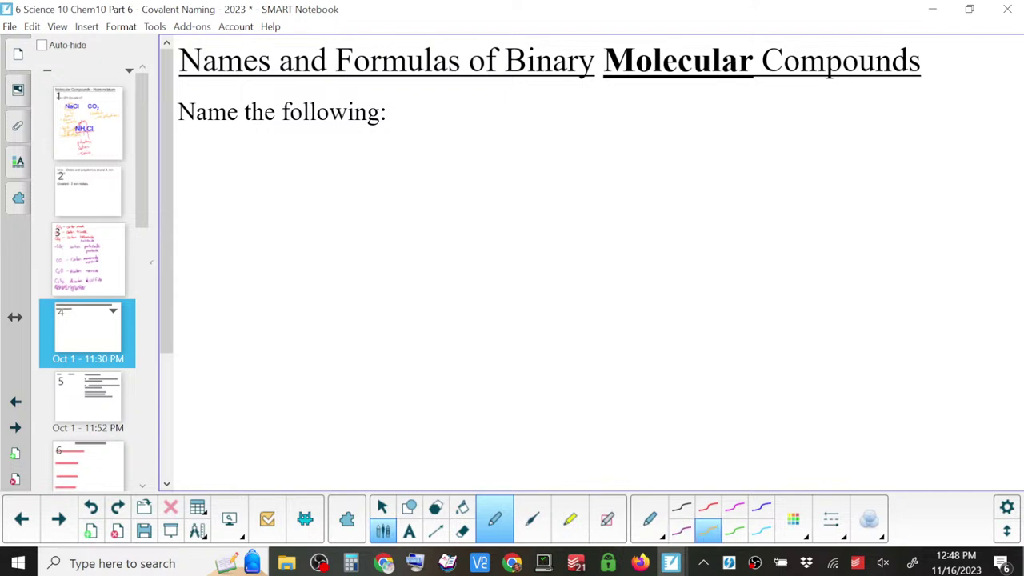
{"action": "mouse_move", "coordinate": [235, 146]}
{"action": "left_mouse_down"}
{"action": "mouse_move", "coordinate": [222, 178]}
{"action": "mouse_move", "coordinate": [254, 179]}
{"action": "mouse_move", "coordinate": [245, 190]}
{"action": "left_mouse_up"}
{"action": "mouse_move", "coordinate": [291, 144]}
{"action": "left_mouse_down"}
{"action": "mouse_move", "coordinate": [290, 168]}
{"action": "mouse_move", "coordinate": [291, 143]}
{"action": "mouse_move", "coordinate": [306, 190]}
{"action": "left_mouse_up"}
- On page 5, handwrite the numbers 1 through 10 in the Number column in orange
{"action": "left_click", "coordinate": [92, 392]}
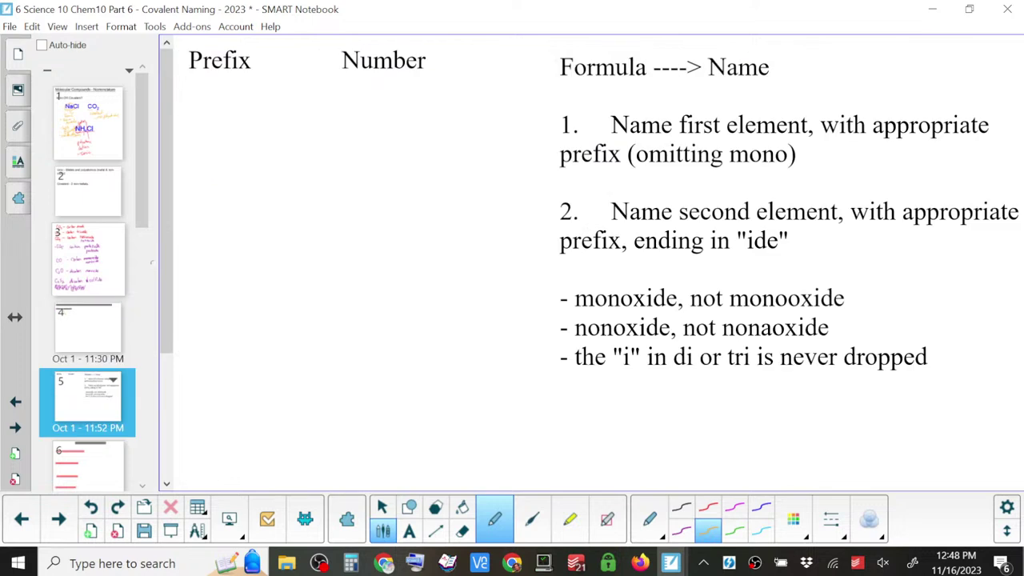
{"action": "mouse_move", "coordinate": [387, 80]}
{"action": "left_mouse_down"}
{"action": "mouse_move", "coordinate": [394, 160]}
{"action": "mouse_move", "coordinate": [373, 217]}
{"action": "mouse_move", "coordinate": [383, 268]}
{"action": "left_mouse_up"}
{"action": "left_click_drag", "start_coordinate": [376, 285], "coordinate": [373, 311]}
{"action": "left_click_drag", "start_coordinate": [382, 289], "coordinate": [401, 286]}
{"action": "scroll", "coordinate": [592, 264], "scroll_direction": "down", "scroll_amount": 3}
{"action": "left_click_drag", "start_coordinate": [379, 208], "coordinate": [365, 227]}
{"action": "mouse_move", "coordinate": [362, 270]}
{"action": "left_mouse_down"}
{"action": "mouse_move", "coordinate": [370, 303]}
{"action": "mouse_move", "coordinate": [386, 288]}
{"action": "left_mouse_up"}
{"action": "mouse_move", "coordinate": [377, 321]}
{"action": "left_mouse_down"}
{"action": "mouse_move", "coordinate": [368, 338]}
{"action": "mouse_move", "coordinate": [378, 315]}
{"action": "mouse_move", "coordinate": [360, 302]}
{"action": "mouse_move", "coordinate": [368, 319]}
{"action": "left_mouse_up"}
{"action": "scroll", "coordinate": [169, 394], "scroll_direction": "down", "scroll_amount": 2}
{"action": "scroll", "coordinate": [169, 393], "scroll_direction": "down", "scroll_amount": 2}
{"action": "left_click_drag", "start_coordinate": [358, 343], "coordinate": [360, 368]}
{"action": "left_click_drag", "start_coordinate": [379, 346], "coordinate": [378, 347]}
{"action": "scroll", "coordinate": [592, 264], "scroll_direction": "up", "scroll_amount": 5}
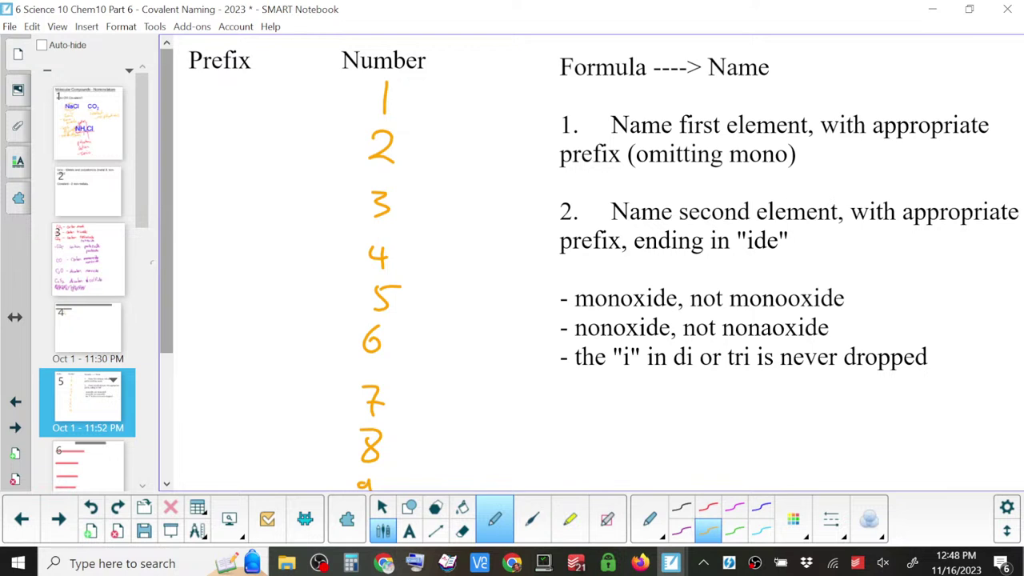
- Write mono, di and tri in the Prefix column beside 1, 2 and 3
{"action": "mouse_move", "coordinate": [196, 86]}
{"action": "left_mouse_down"}
{"action": "mouse_move", "coordinate": [238, 106]}
{"action": "mouse_move", "coordinate": [256, 88]}
{"action": "mouse_move", "coordinate": [283, 90]}
{"action": "left_mouse_up"}
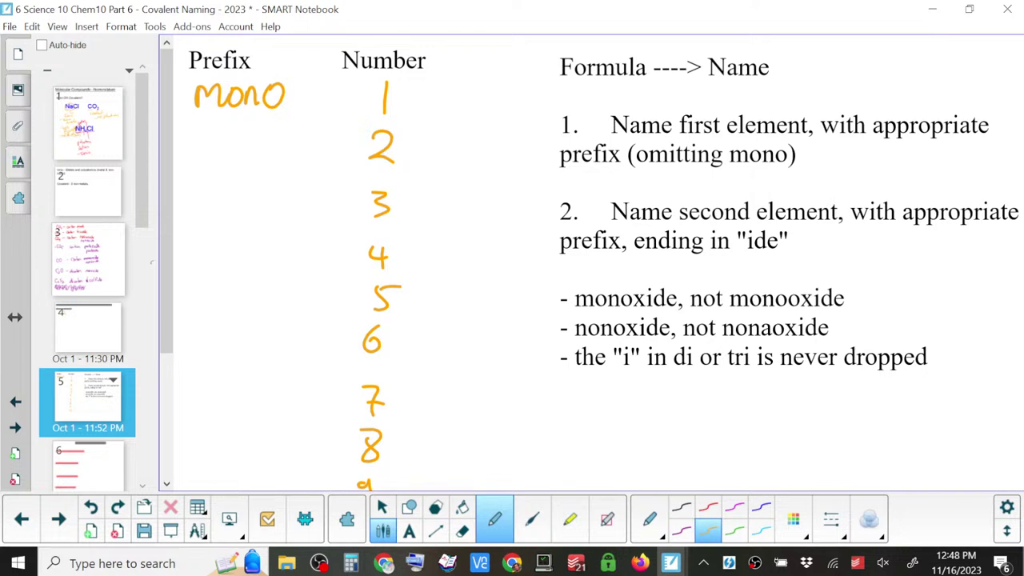
{"action": "mouse_move", "coordinate": [225, 140]}
{"action": "left_mouse_down"}
{"action": "mouse_move", "coordinate": [230, 124]}
{"action": "mouse_move", "coordinate": [241, 156]}
{"action": "left_mouse_up"}
{"action": "left_click_drag", "start_coordinate": [211, 175], "coordinate": [206, 213]}
{"action": "left_click_drag", "start_coordinate": [196, 195], "coordinate": [224, 190]}
{"action": "mouse_move", "coordinate": [229, 194]}
{"action": "left_mouse_down"}
{"action": "mouse_move", "coordinate": [230, 208]}
{"action": "mouse_move", "coordinate": [243, 185]}
{"action": "mouse_move", "coordinate": [249, 214]}
{"action": "left_mouse_up"}
{"action": "left_click_drag", "start_coordinate": [250, 177], "coordinate": [251, 180]}
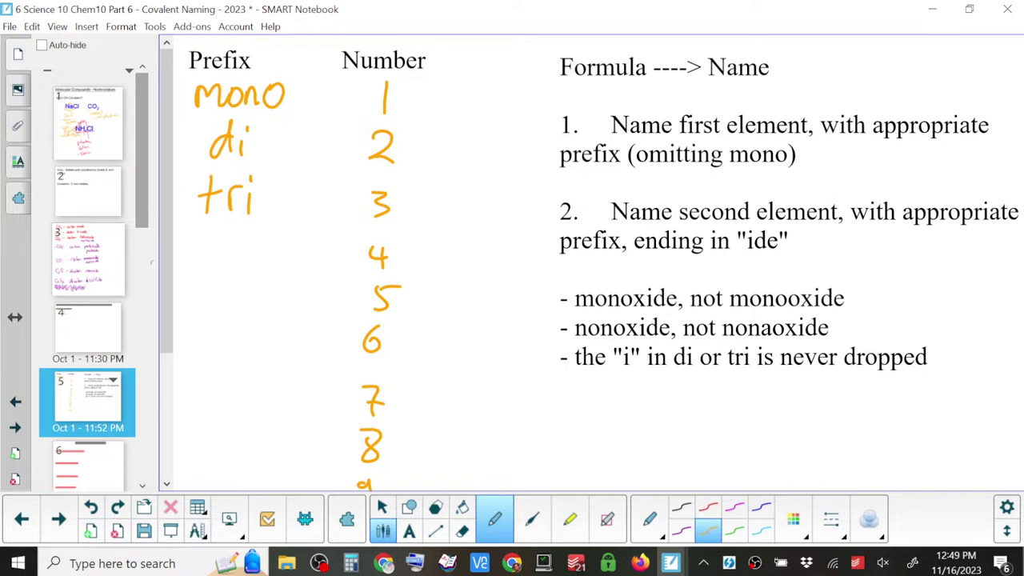
- Write tetra, penta and hexa in orange beside 4, 5 and 6
{"action": "mouse_move", "coordinate": [216, 227]}
{"action": "left_mouse_down"}
{"action": "mouse_move", "coordinate": [216, 267]}
{"action": "mouse_move", "coordinate": [234, 250]}
{"action": "left_mouse_up"}
{"action": "left_click_drag", "start_coordinate": [227, 252], "coordinate": [257, 261]}
{"action": "left_click_drag", "start_coordinate": [246, 246], "coordinate": [275, 243]}
{"action": "mouse_move", "coordinate": [285, 244]}
{"action": "left_mouse_down"}
{"action": "mouse_move", "coordinate": [282, 257]}
{"action": "mouse_move", "coordinate": [294, 259]}
{"action": "left_mouse_up"}
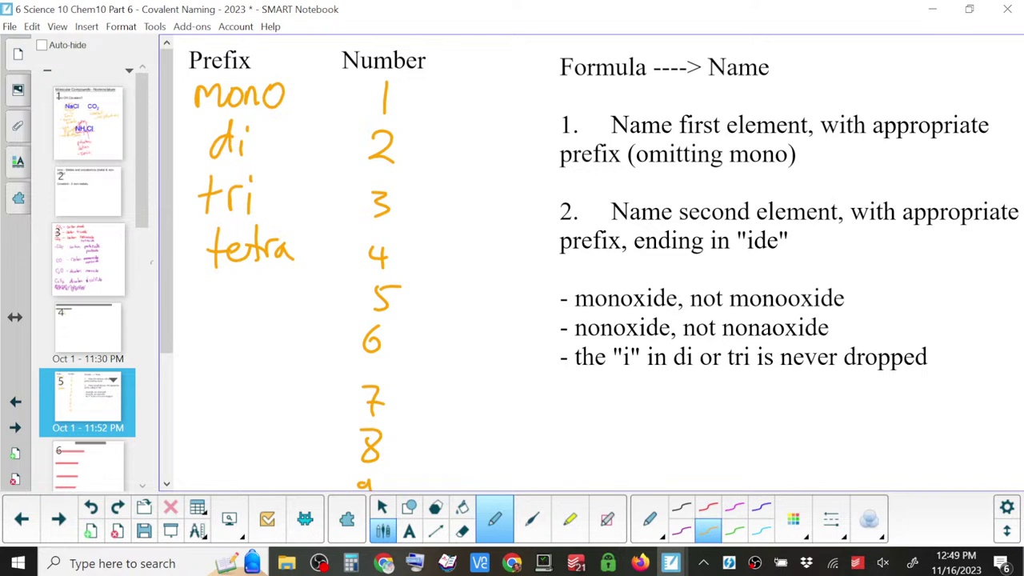
{"action": "mouse_move", "coordinate": [206, 279]}
{"action": "left_mouse_down"}
{"action": "mouse_move", "coordinate": [206, 307]}
{"action": "mouse_move", "coordinate": [210, 291]}
{"action": "mouse_move", "coordinate": [262, 288]}
{"action": "left_mouse_up"}
{"action": "mouse_move", "coordinate": [267, 261]}
{"action": "left_mouse_down"}
{"action": "mouse_move", "coordinate": [269, 291]}
{"action": "mouse_move", "coordinate": [280, 277]}
{"action": "left_mouse_up"}
{"action": "mouse_move", "coordinate": [286, 277]}
{"action": "left_mouse_down"}
{"action": "mouse_move", "coordinate": [274, 291]}
{"action": "mouse_move", "coordinate": [293, 296]}
{"action": "left_mouse_up"}
{"action": "scroll", "coordinate": [589, 266], "scroll_direction": "down", "scroll_amount": 3}
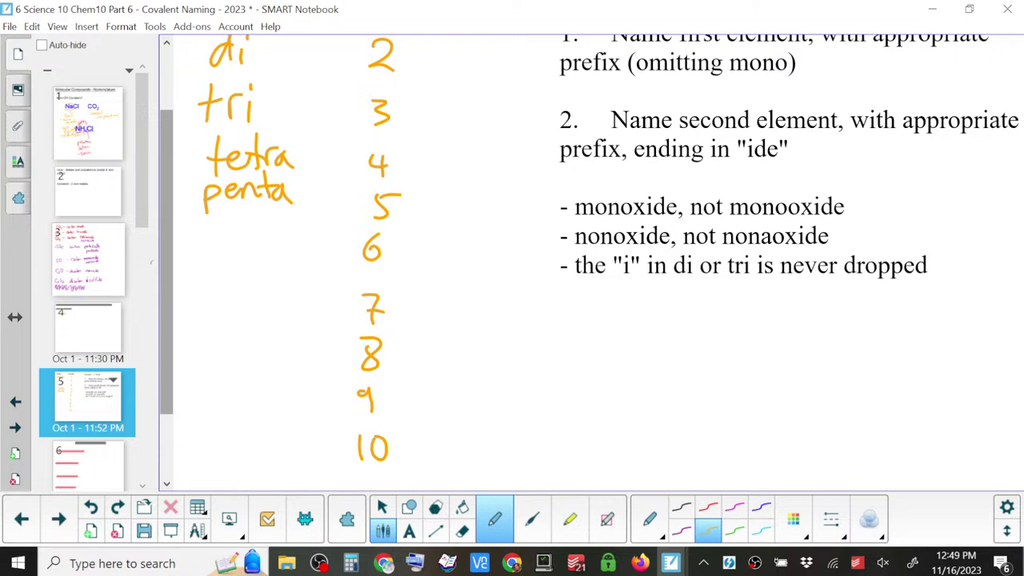
{"action": "mouse_move", "coordinate": [213, 221]}
{"action": "left_mouse_down"}
{"action": "mouse_move", "coordinate": [228, 252]}
{"action": "mouse_move", "coordinate": [267, 250]}
{"action": "left_mouse_up"}
{"action": "mouse_move", "coordinate": [270, 229]}
{"action": "left_mouse_down"}
{"action": "mouse_move", "coordinate": [251, 250]}
{"action": "mouse_move", "coordinate": [295, 249]}
{"action": "left_mouse_up"}
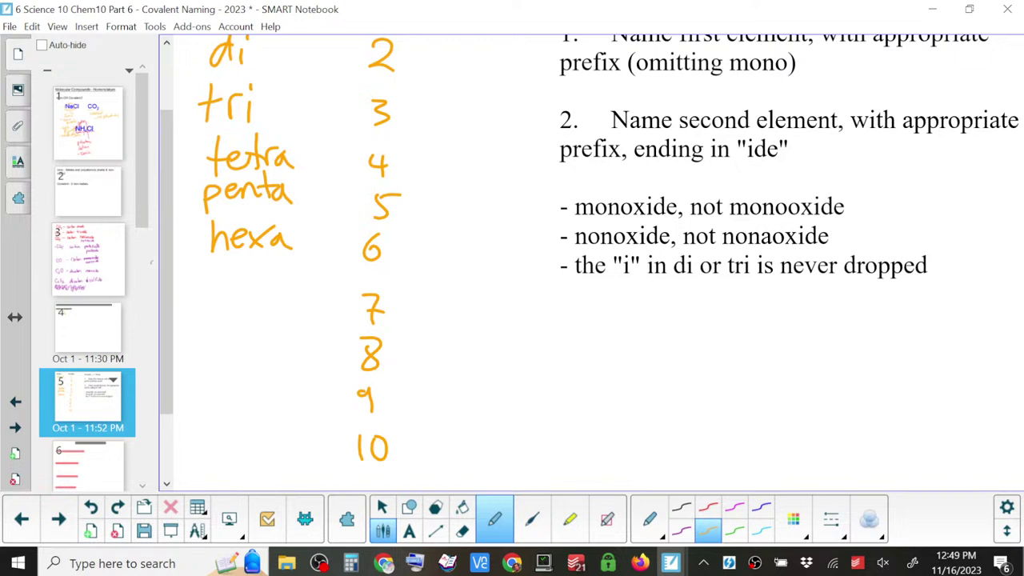
- Write and box 666 below the naming rules, then erase it and return to the pen
{"action": "mouse_move", "coordinate": [741, 296]}
{"action": "left_mouse_down"}
{"action": "mouse_move", "coordinate": [718, 331]}
{"action": "mouse_move", "coordinate": [749, 331]}
{"action": "left_mouse_up"}
{"action": "left_click_drag", "start_coordinate": [796, 292], "coordinate": [777, 327]}
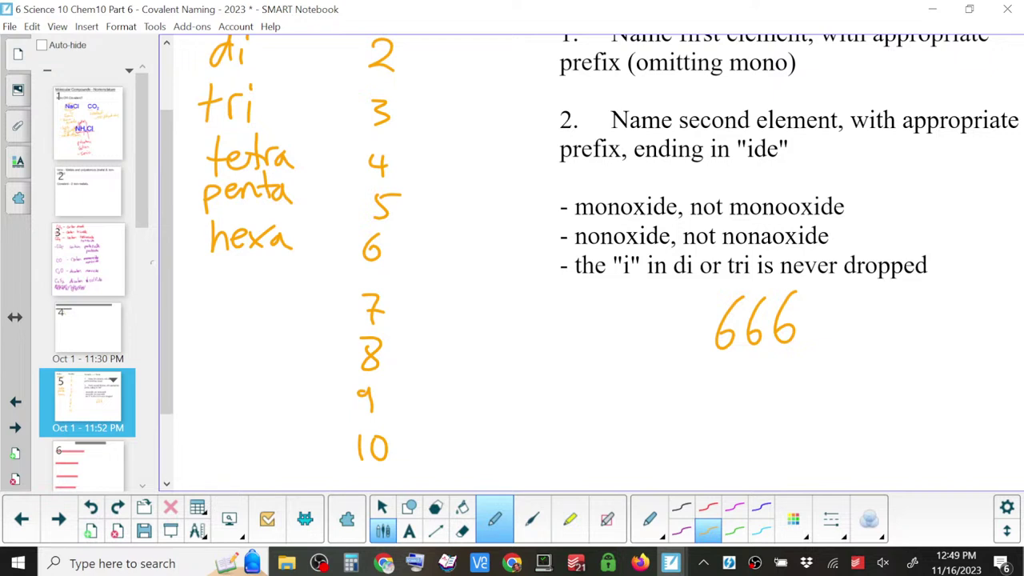
{"action": "mouse_move", "coordinate": [711, 358]}
{"action": "left_mouse_down"}
{"action": "mouse_move", "coordinate": [811, 353]}
{"action": "mouse_move", "coordinate": [827, 270]}
{"action": "mouse_move", "coordinate": [706, 350]}
{"action": "left_mouse_up"}
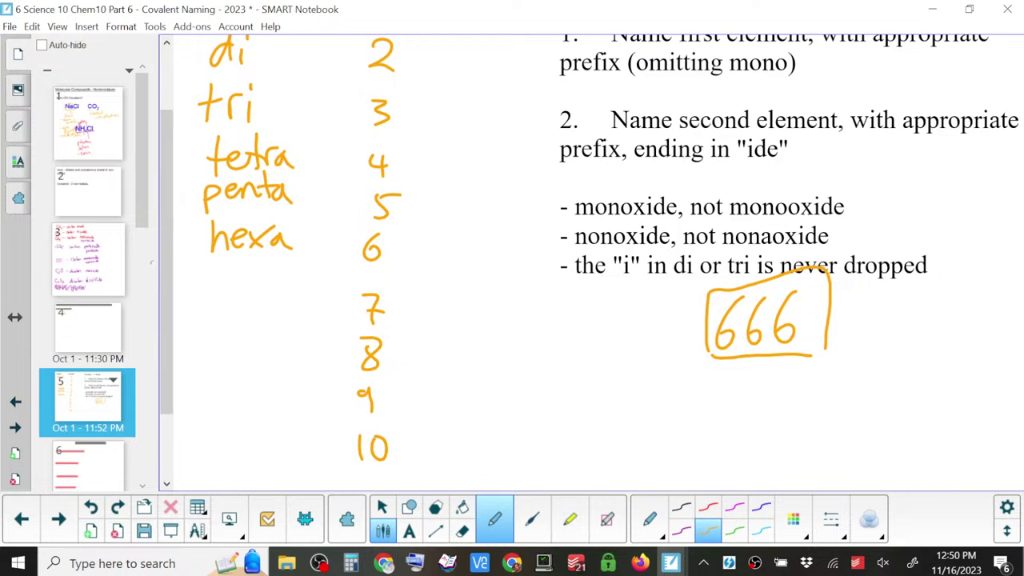
{"action": "left_click", "coordinate": [461, 531]}
{"action": "mouse_move", "coordinate": [695, 320]}
{"action": "left_mouse_down"}
{"action": "mouse_move", "coordinate": [743, 293]}
{"action": "mouse_move", "coordinate": [761, 378]}
{"action": "mouse_move", "coordinate": [827, 340]}
{"action": "mouse_move", "coordinate": [827, 254]}
{"action": "mouse_move", "coordinate": [763, 267]}
{"action": "left_mouse_up"}
{"action": "left_click", "coordinate": [495, 519]}
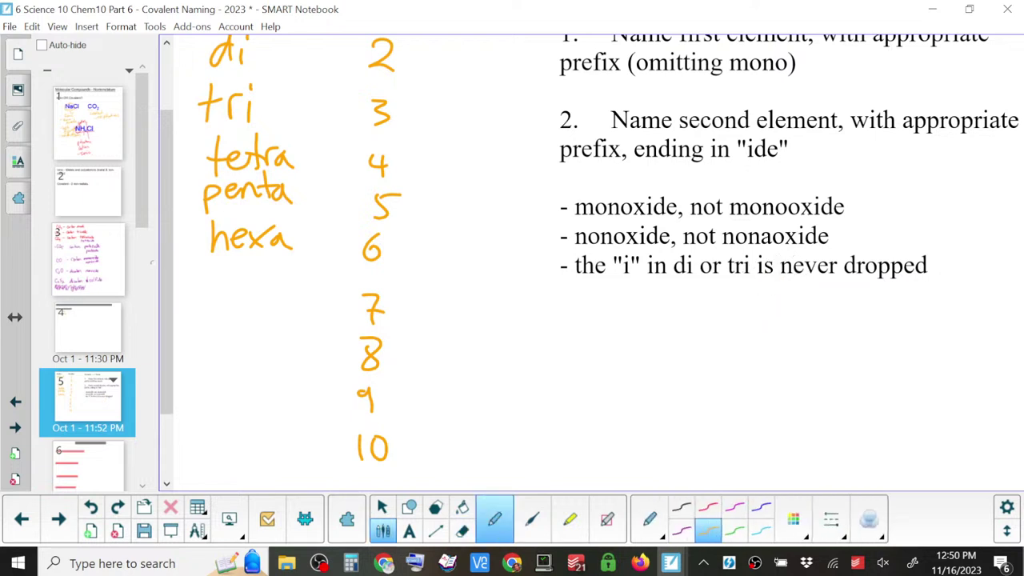
- Handwrite hepta, octa, nona and deca in orange beside 7, 8, 9 and 10
{"action": "mouse_move", "coordinate": [208, 267]}
{"action": "left_mouse_down"}
{"action": "mouse_move", "coordinate": [223, 300]}
{"action": "mouse_move", "coordinate": [278, 286]}
{"action": "mouse_move", "coordinate": [289, 301]}
{"action": "left_mouse_up"}
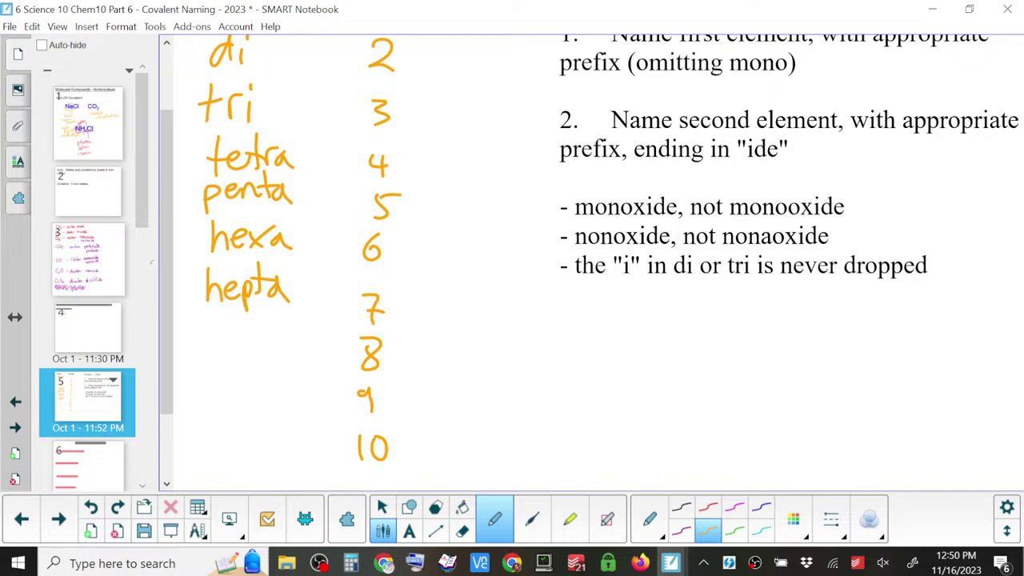
{"action": "mouse_move", "coordinate": [232, 332]}
{"action": "left_mouse_down"}
{"action": "mouse_move", "coordinate": [225, 336]}
{"action": "mouse_move", "coordinate": [227, 328]}
{"action": "mouse_move", "coordinate": [254, 352]}
{"action": "left_mouse_up"}
{"action": "mouse_move", "coordinate": [261, 318]}
{"action": "left_mouse_down"}
{"action": "mouse_move", "coordinate": [264, 350]}
{"action": "mouse_move", "coordinate": [277, 336]}
{"action": "mouse_move", "coordinate": [286, 351]}
{"action": "left_mouse_up"}
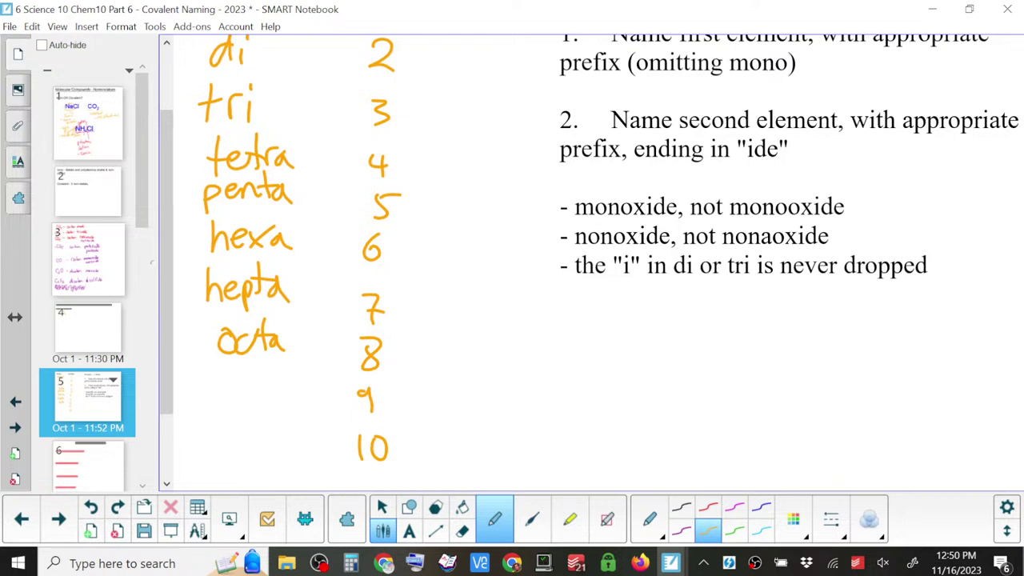
{"action": "mouse_move", "coordinate": [214, 375]}
{"action": "left_mouse_down"}
{"action": "mouse_move", "coordinate": [225, 395]}
{"action": "mouse_move", "coordinate": [244, 372]}
{"action": "mouse_move", "coordinate": [275, 394]}
{"action": "mouse_move", "coordinate": [286, 373]}
{"action": "mouse_move", "coordinate": [302, 397]}
{"action": "left_mouse_up"}
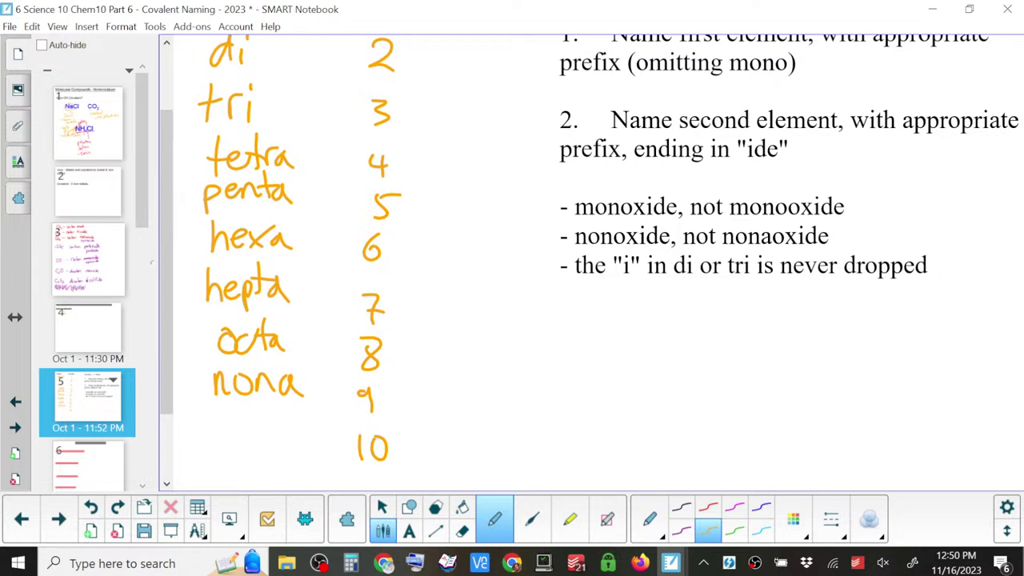
{"action": "mouse_move", "coordinate": [237, 434]}
{"action": "left_mouse_down"}
{"action": "mouse_move", "coordinate": [237, 455]}
{"action": "mouse_move", "coordinate": [256, 432]}
{"action": "mouse_move", "coordinate": [260, 450]}
{"action": "mouse_move", "coordinate": [284, 452]}
{"action": "left_mouse_up"}
{"action": "left_click_drag", "start_coordinate": [290, 435], "coordinate": [304, 449]}
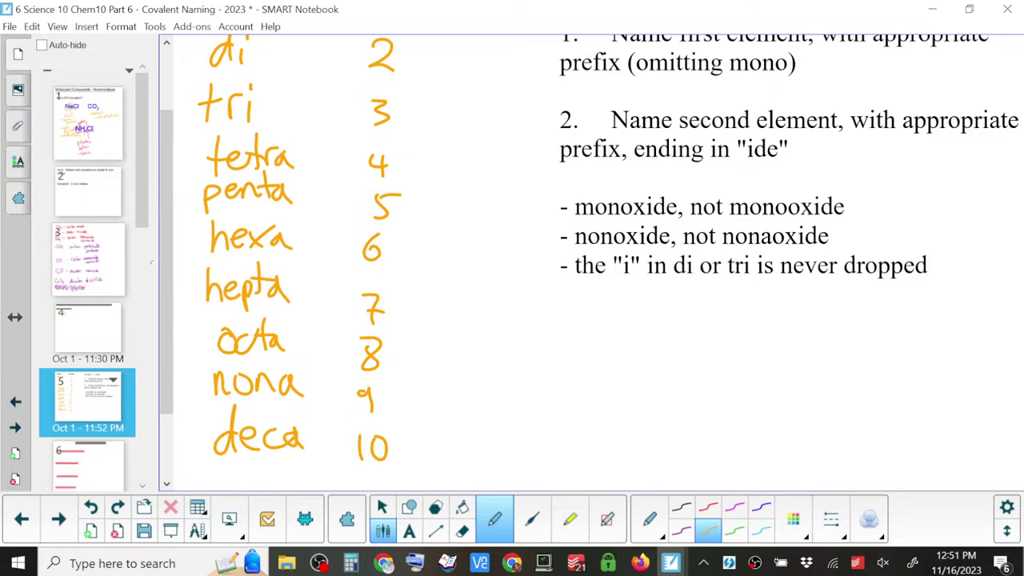
{"action": "scroll", "coordinate": [88, 272], "scroll_direction": "down", "scroll_amount": 10}
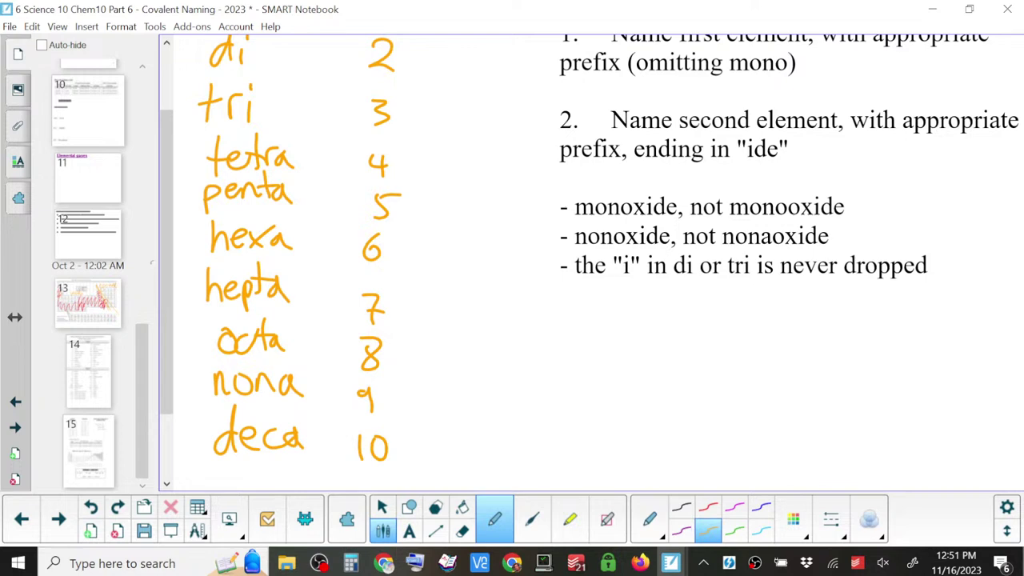
- On page 15, loop orange ink around the ROMAN NUMERALS and PREFIXES tables
{"action": "left_click", "coordinate": [88, 451]}
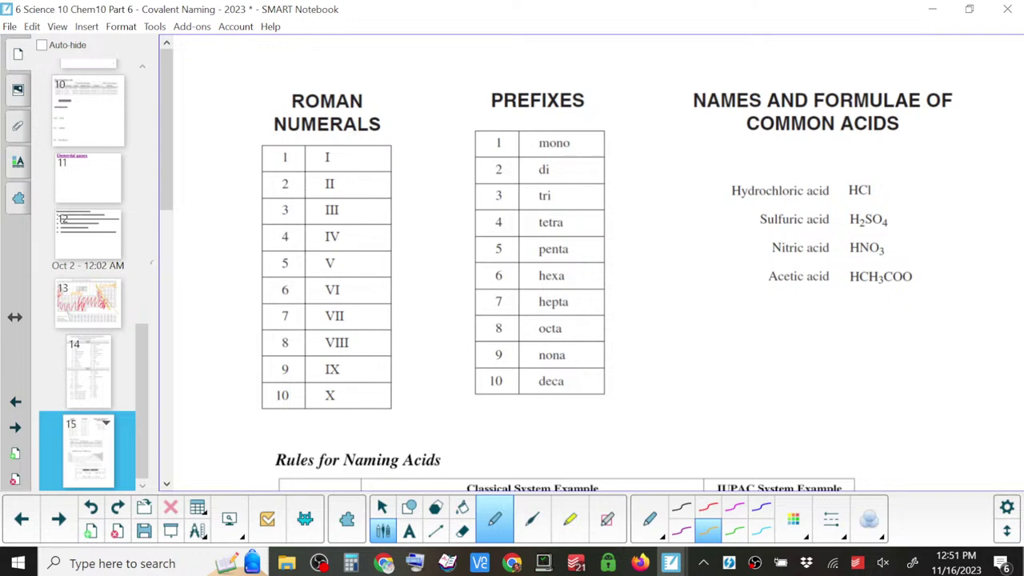
{"action": "mouse_move", "coordinate": [411, 182]}
{"action": "left_mouse_down"}
{"action": "mouse_move", "coordinate": [632, 80]}
{"action": "mouse_move", "coordinate": [572, 412]}
{"action": "mouse_move", "coordinate": [414, 180]}
{"action": "left_mouse_up"}
{"action": "mouse_move", "coordinate": [227, 86]}
{"action": "left_mouse_down"}
{"action": "mouse_move", "coordinate": [394, 79]}
{"action": "mouse_move", "coordinate": [353, 434]}
{"action": "mouse_move", "coordinate": [226, 93]}
{"action": "left_mouse_up"}
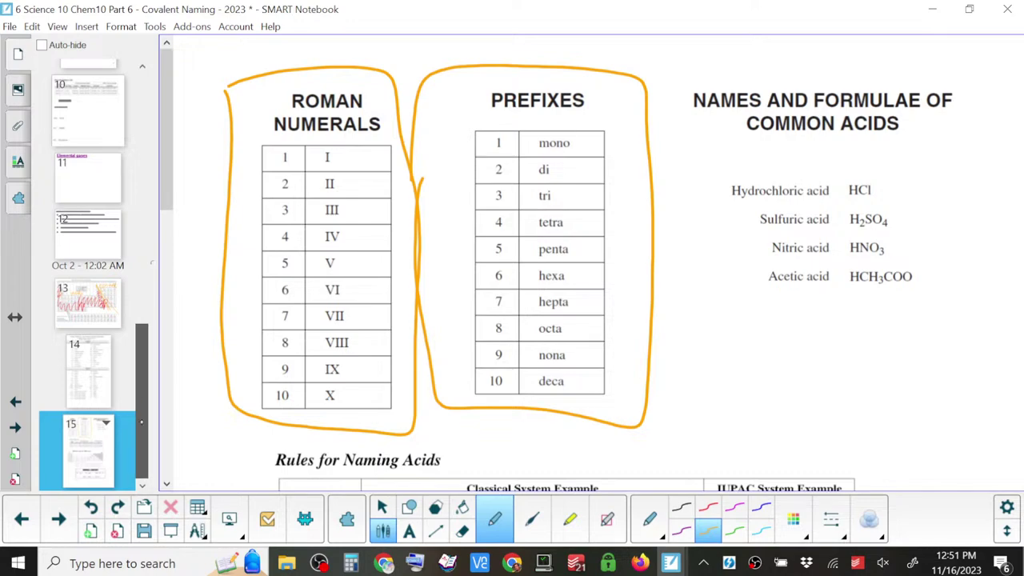
{"action": "mouse_move", "coordinate": [167, 190]}
{"action": "left_mouse_down"}
{"action": "mouse_move", "coordinate": [171, 468]}
{"action": "mouse_move", "coordinate": [169, 205]}
{"action": "left_mouse_up"}
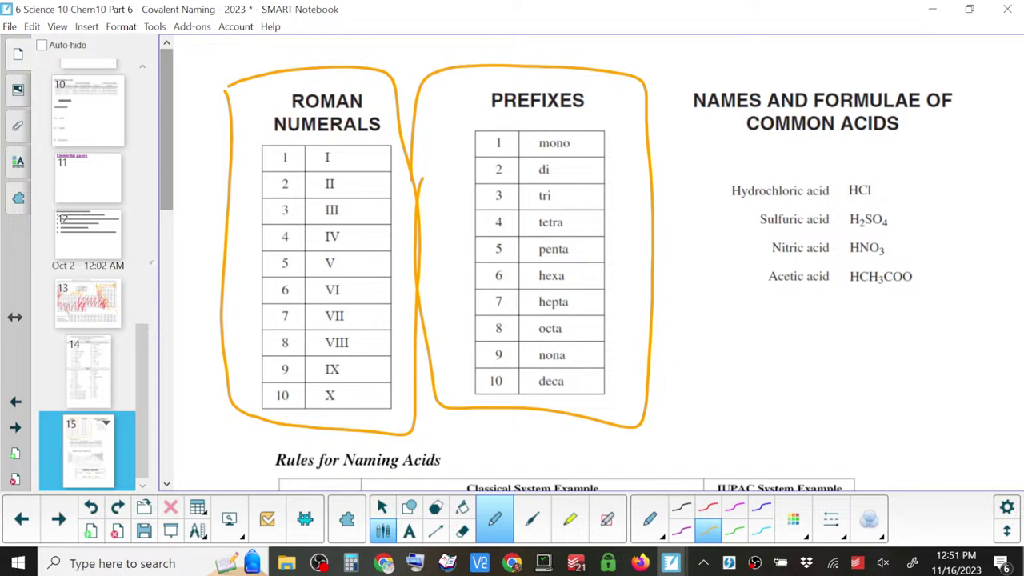
{"action": "left_click_drag", "start_coordinate": [140, 370], "coordinate": [143, 162]}
- On page 4, handwrite ClF6 below C3O4
{"action": "left_click", "coordinate": [88, 207]}
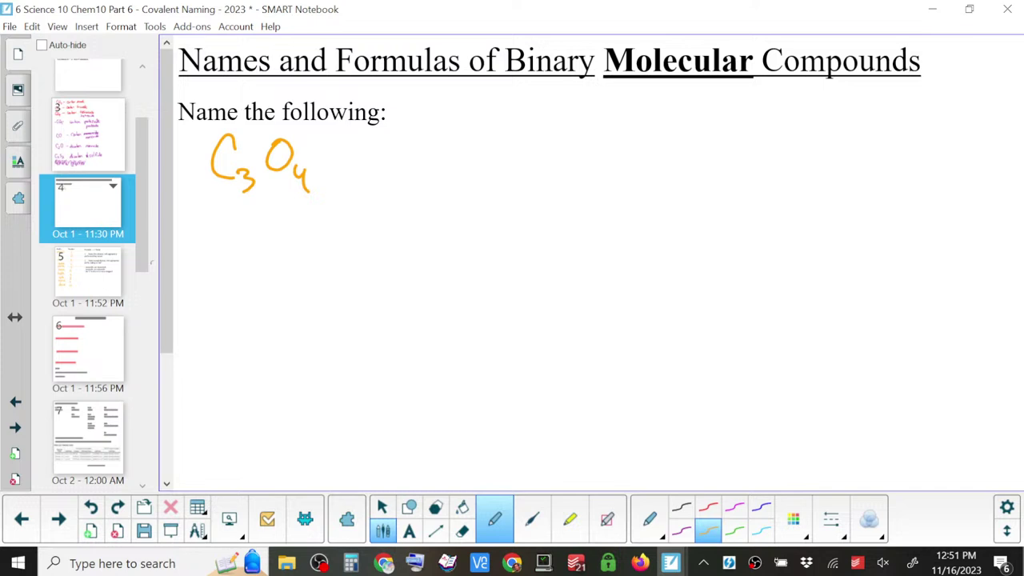
{"action": "mouse_move", "coordinate": [246, 221]}
{"action": "left_mouse_down"}
{"action": "mouse_move", "coordinate": [244, 254]}
{"action": "mouse_move", "coordinate": [263, 258]}
{"action": "left_mouse_up"}
{"action": "left_click_drag", "start_coordinate": [283, 227], "coordinate": [284, 258]}
{"action": "left_click_drag", "start_coordinate": [285, 226], "coordinate": [304, 221]}
{"action": "left_click_drag", "start_coordinate": [285, 238], "coordinate": [302, 237]}
{"action": "left_click_drag", "start_coordinate": [312, 249], "coordinate": [307, 264]}
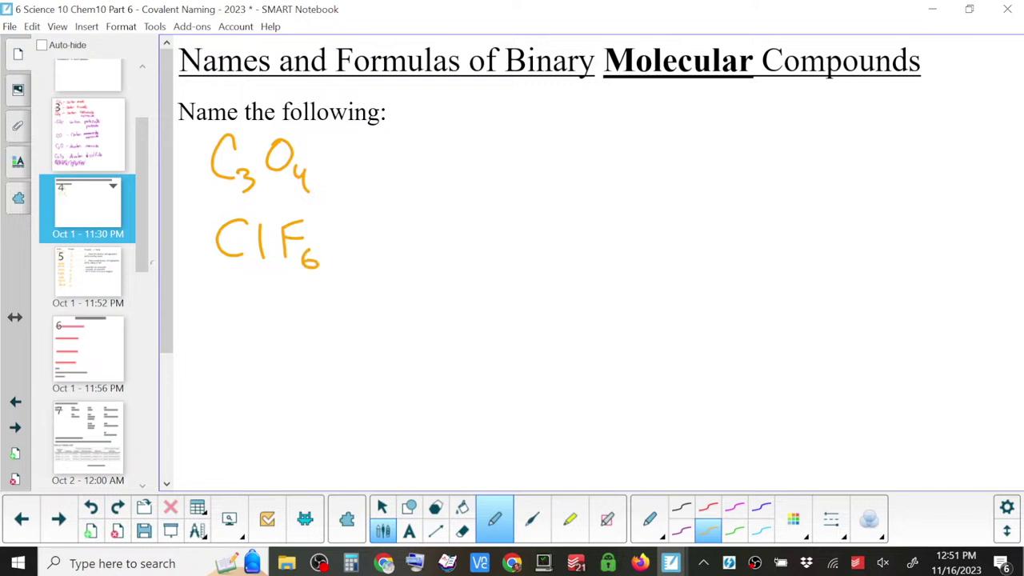
- Handwrite SF4 below ClF6
{"action": "mouse_move", "coordinate": [239, 309]}
{"action": "left_mouse_down"}
{"action": "mouse_move", "coordinate": [217, 336]}
{"action": "mouse_move", "coordinate": [256, 339]}
{"action": "mouse_move", "coordinate": [283, 302]}
{"action": "left_mouse_up"}
{"action": "left_click_drag", "start_coordinate": [257, 323], "coordinate": [275, 320]}
{"action": "mouse_move", "coordinate": [280, 325]}
{"action": "left_mouse_down"}
{"action": "mouse_move", "coordinate": [278, 338]}
{"action": "mouse_move", "coordinate": [297, 335]}
{"action": "left_mouse_up"}
{"action": "left_click_drag", "start_coordinate": [291, 330], "coordinate": [293, 355]}
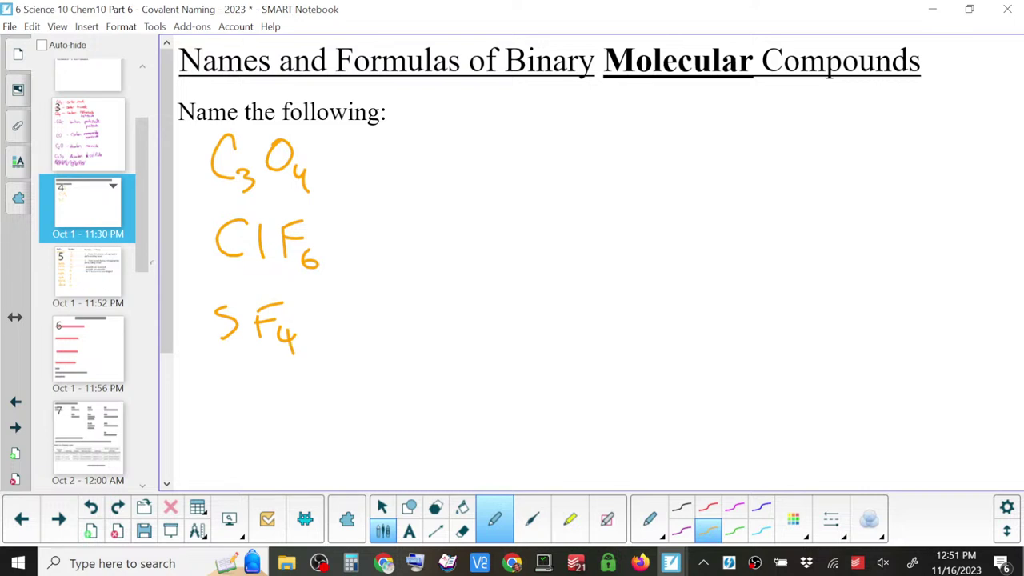
- Write P2O7 below SF4 and erase the stray strokes beneath it
{"action": "scroll", "coordinate": [540, 199], "scroll_direction": "down", "scroll_amount": 1}
{"action": "left_click_drag", "start_coordinate": [222, 363], "coordinate": [224, 390]}
{"action": "mouse_move", "coordinate": [220, 348]}
{"action": "left_mouse_down"}
{"action": "mouse_move", "coordinate": [249, 395]}
{"action": "mouse_move", "coordinate": [262, 397]}
{"action": "left_mouse_up"}
{"action": "mouse_move", "coordinate": [275, 358]}
{"action": "left_mouse_down"}
{"action": "mouse_move", "coordinate": [269, 382]}
{"action": "mouse_move", "coordinate": [277, 360]}
{"action": "mouse_move", "coordinate": [308, 394]}
{"action": "left_mouse_up"}
{"action": "left_click", "coordinate": [297, 371]}
{"action": "scroll", "coordinate": [541, 222], "scroll_direction": "down", "scroll_amount": 5}
{"action": "mouse_move", "coordinate": [231, 321]}
{"action": "left_mouse_down"}
{"action": "mouse_move", "coordinate": [235, 403]}
{"action": "mouse_move", "coordinate": [255, 403]}
{"action": "mouse_move", "coordinate": [263, 363]}
{"action": "mouse_move", "coordinate": [224, 323]}
{"action": "mouse_move", "coordinate": [227, 392]}
{"action": "left_mouse_up"}
{"action": "left_click", "coordinate": [462, 531]}
{"action": "left_click", "coordinate": [494, 520]}
- Handwrite H2O below P2O7
{"action": "left_click_drag", "start_coordinate": [240, 348], "coordinate": [243, 393]}
{"action": "left_click_drag", "start_coordinate": [228, 374], "coordinate": [276, 399]}
{"action": "mouse_move", "coordinate": [281, 358]}
{"action": "left_mouse_down"}
{"action": "mouse_move", "coordinate": [272, 375]}
{"action": "mouse_move", "coordinate": [282, 360]}
{"action": "left_mouse_up"}
{"action": "scroll", "coordinate": [159, 318], "scroll_direction": "up", "scroll_amount": 3}
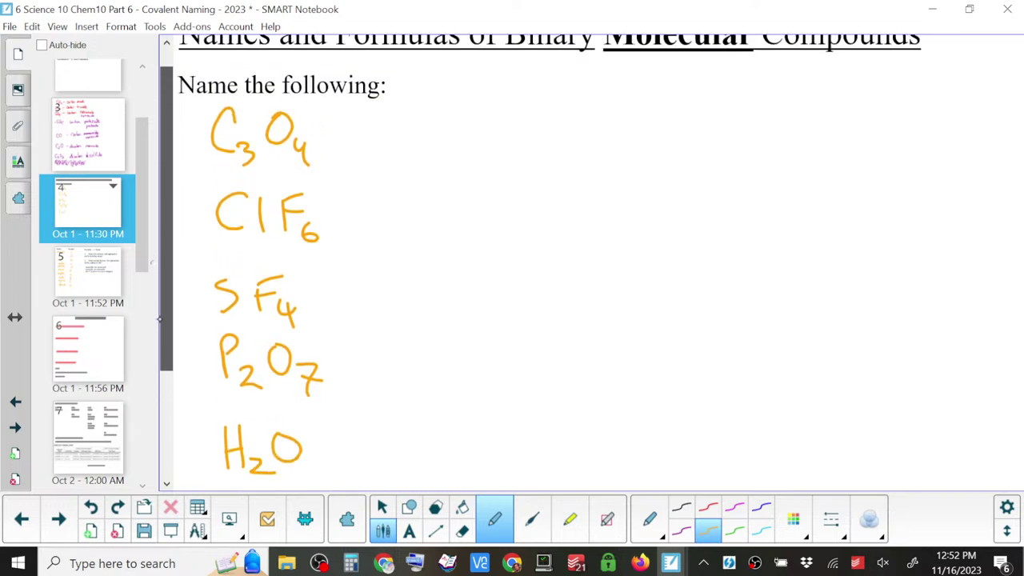
{"action": "left_click_drag", "start_coordinate": [160, 319], "coordinate": [160, 330]}
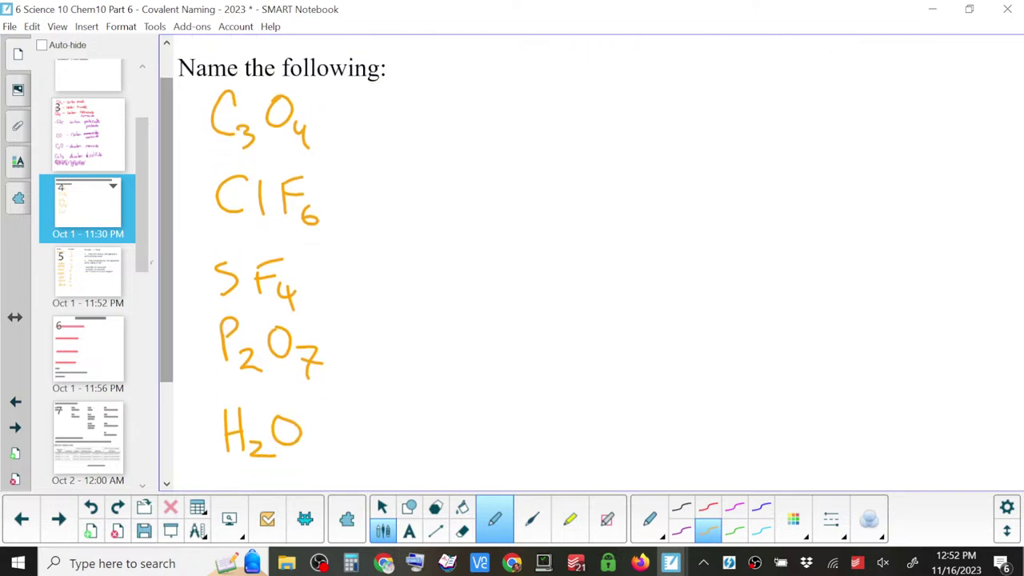
- Draw blank answer dashes after C3O4, ClF6, SF4, P2O7 and H2O
{"action": "left_click_drag", "start_coordinate": [348, 119], "coordinate": [378, 118]}
{"action": "left_click_drag", "start_coordinate": [336, 191], "coordinate": [376, 189]}
{"action": "left_click_drag", "start_coordinate": [338, 291], "coordinate": [367, 291]}
{"action": "left_click_drag", "start_coordinate": [341, 356], "coordinate": [379, 355]}
{"action": "left_click_drag", "start_coordinate": [332, 440], "coordinate": [379, 439]}
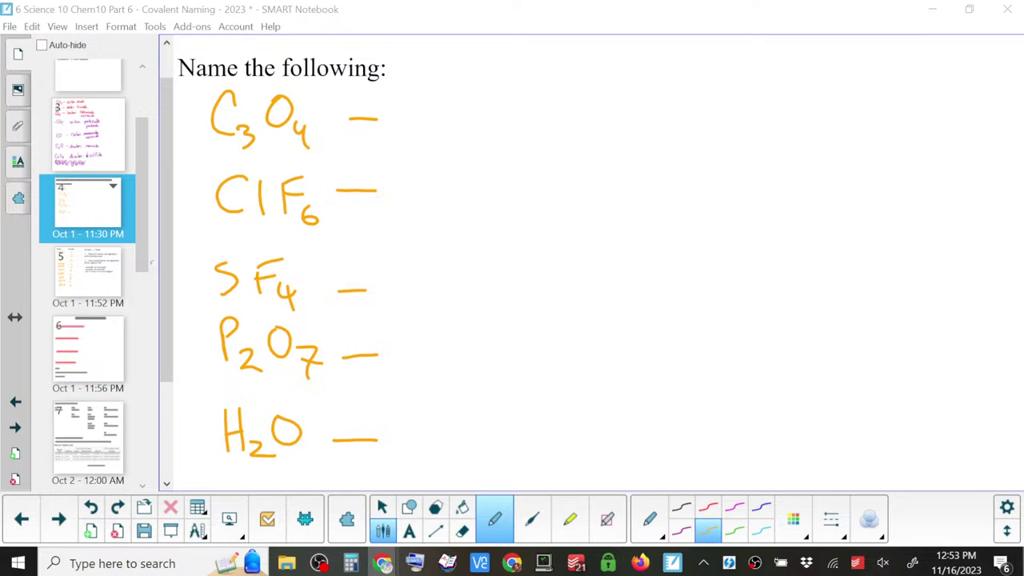
- Set the pen ink colour to green, trying cyan first
{"action": "left_click", "coordinate": [760, 530]}
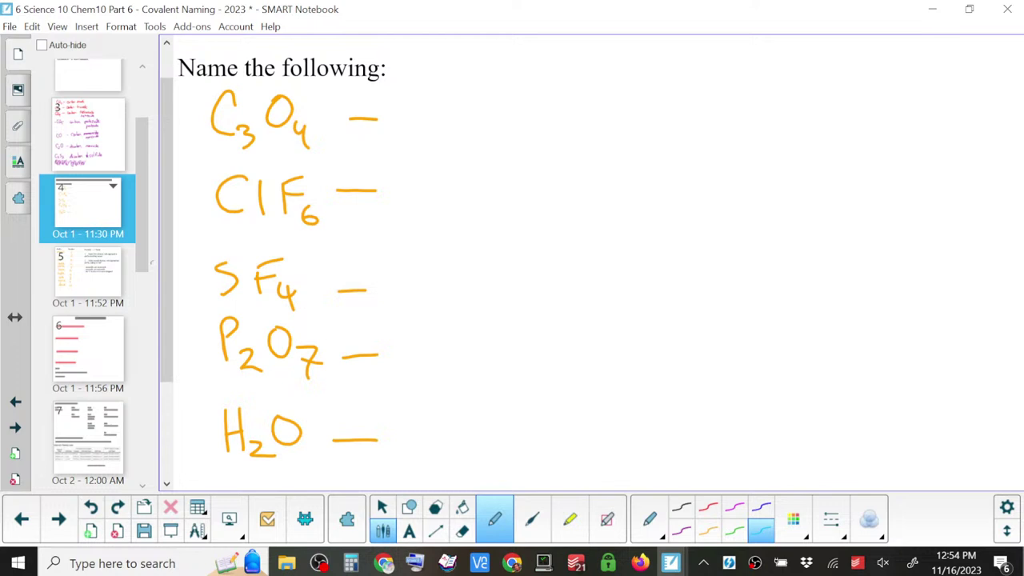
{"action": "left_click", "coordinate": [734, 529]}
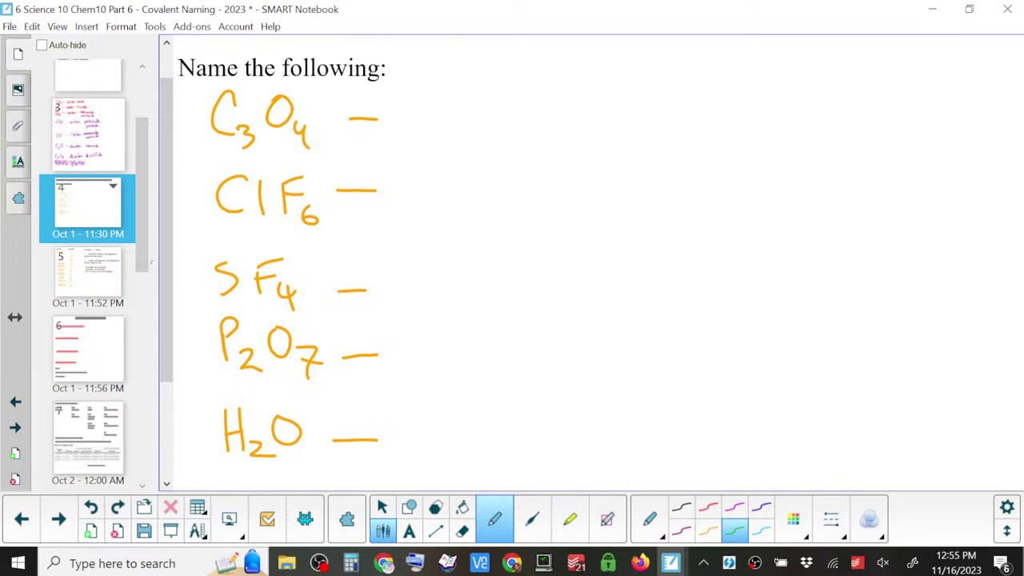
- Handwrite 'tricarbon' in green after the C3O4 dash
{"action": "left_click_drag", "start_coordinate": [424, 91], "coordinate": [422, 136]}
{"action": "mouse_move", "coordinate": [410, 119]}
{"action": "left_mouse_down"}
{"action": "mouse_move", "coordinate": [452, 116]}
{"action": "mouse_move", "coordinate": [459, 137]}
{"action": "left_mouse_up"}
{"action": "left_click_drag", "start_coordinate": [465, 106], "coordinate": [502, 135]}
{"action": "mouse_move", "coordinate": [512, 136]}
{"action": "left_mouse_down"}
{"action": "mouse_move", "coordinate": [520, 121]}
{"action": "mouse_move", "coordinate": [544, 129]}
{"action": "left_mouse_up"}
{"action": "left_click_drag", "start_coordinate": [553, 121], "coordinate": [586, 136]}
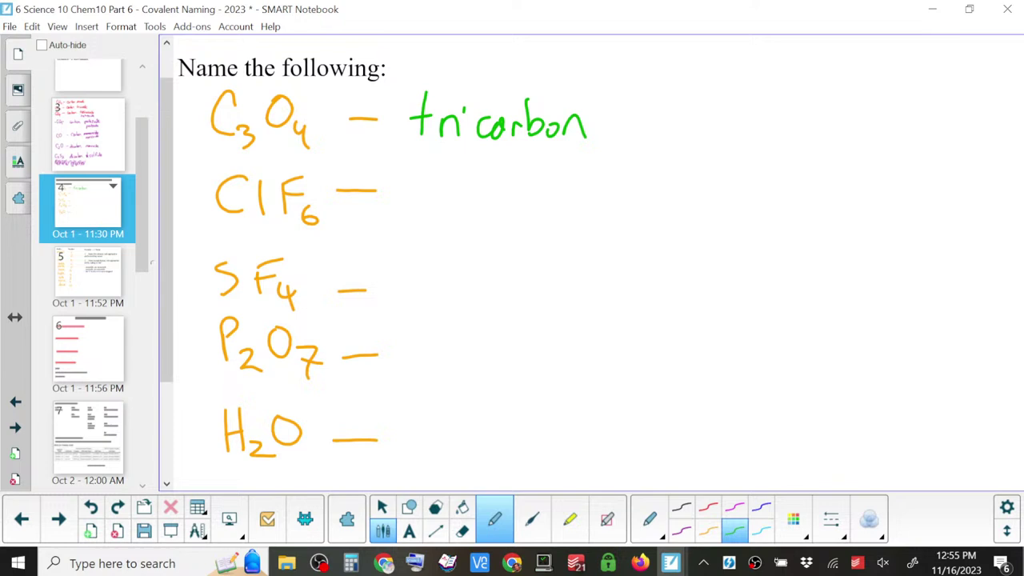
- Write 'tetraoxide' after 'tricarbon'
{"action": "left_click_drag", "start_coordinate": [636, 90], "coordinate": [637, 135]}
{"action": "mouse_move", "coordinate": [627, 120]}
{"action": "left_mouse_down"}
{"action": "mouse_move", "coordinate": [650, 118]}
{"action": "mouse_move", "coordinate": [657, 134]}
{"action": "left_mouse_up"}
{"action": "mouse_move", "coordinate": [677, 91]}
{"action": "left_mouse_down"}
{"action": "mouse_move", "coordinate": [677, 126]}
{"action": "mouse_move", "coordinate": [686, 116]}
{"action": "left_mouse_up"}
{"action": "mouse_move", "coordinate": [686, 126]}
{"action": "left_mouse_down"}
{"action": "mouse_move", "coordinate": [700, 106]}
{"action": "mouse_move", "coordinate": [718, 128]}
{"action": "mouse_move", "coordinate": [727, 120]}
{"action": "left_mouse_up"}
{"action": "left_click", "coordinate": [729, 118]}
{"action": "mouse_move", "coordinate": [743, 113]}
{"action": "left_mouse_down"}
{"action": "mouse_move", "coordinate": [752, 126]}
{"action": "mouse_move", "coordinate": [742, 134]}
{"action": "left_mouse_up"}
{"action": "mouse_move", "coordinate": [758, 120]}
{"action": "left_mouse_down"}
{"action": "mouse_move", "coordinate": [761, 129]}
{"action": "mouse_move", "coordinate": [765, 106]}
{"action": "left_mouse_up"}
{"action": "left_click_drag", "start_coordinate": [780, 114], "coordinate": [775, 128]}
{"action": "left_click_drag", "start_coordinate": [781, 90], "coordinate": [782, 128]}
{"action": "left_click_drag", "start_coordinate": [783, 118], "coordinate": [798, 128]}
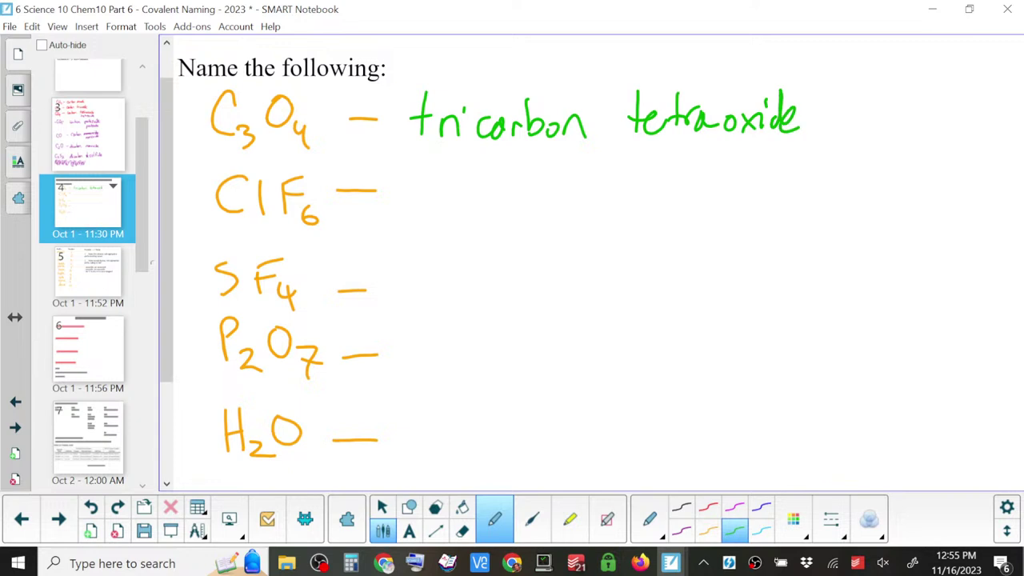
- Erase the stray stroke in 'tricarbon' and return to the pen
{"action": "left_click", "coordinate": [463, 530]}
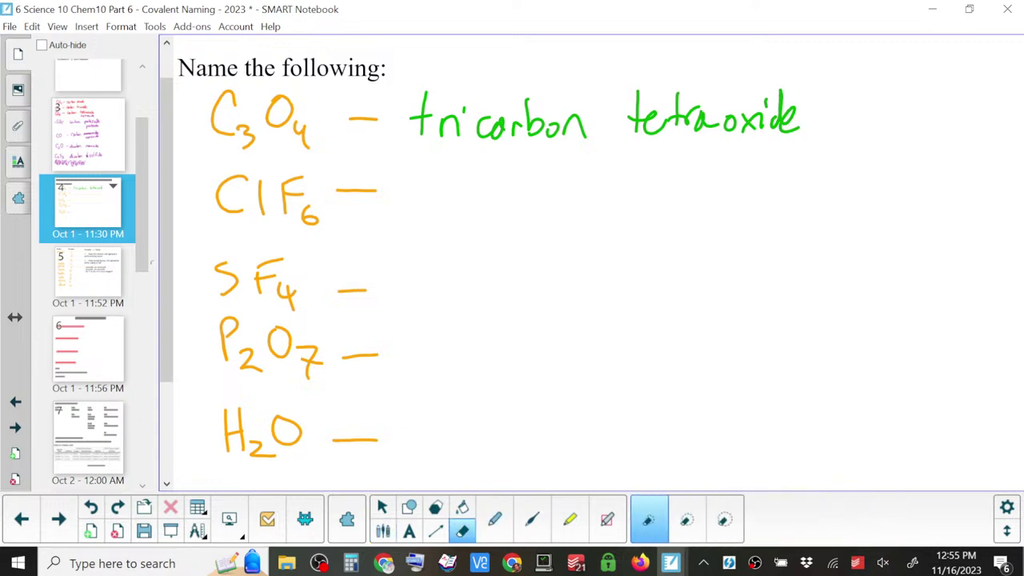
{"action": "left_click_drag", "start_coordinate": [455, 114], "coordinate": [455, 124]}
{"action": "left_click", "coordinate": [494, 519]}
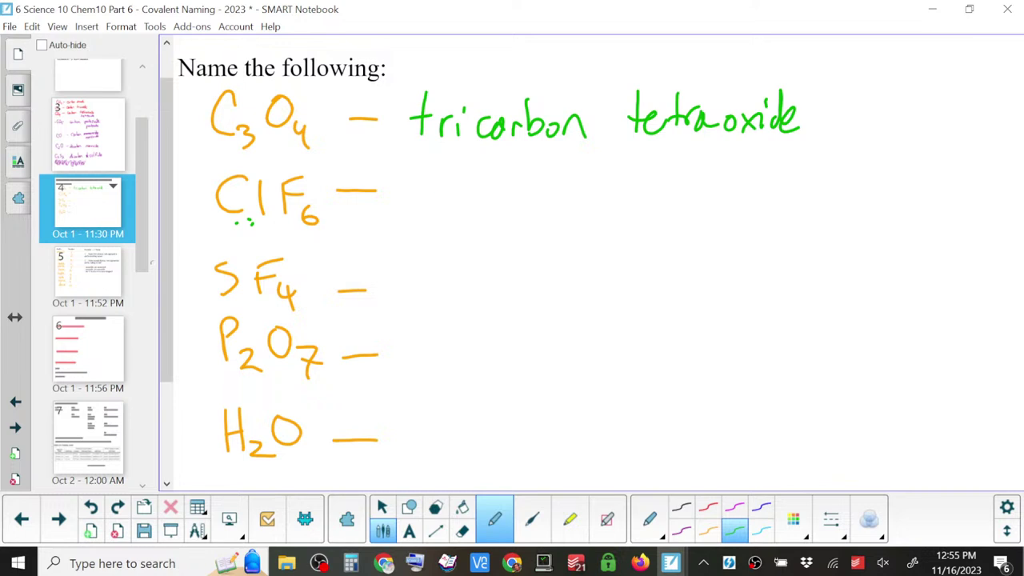
- Write 'Chlorine hexafluoride' in green after the ClF6 dash
{"action": "mouse_move", "coordinate": [440, 180]}
{"action": "left_mouse_down"}
{"action": "mouse_move", "coordinate": [441, 211]}
{"action": "mouse_move", "coordinate": [461, 210]}
{"action": "left_mouse_up"}
{"action": "left_click_drag", "start_coordinate": [468, 170], "coordinate": [467, 207]}
{"action": "left_click_drag", "start_coordinate": [484, 191], "coordinate": [547, 205]}
{"action": "left_click_drag", "start_coordinate": [544, 198], "coordinate": [565, 208]}
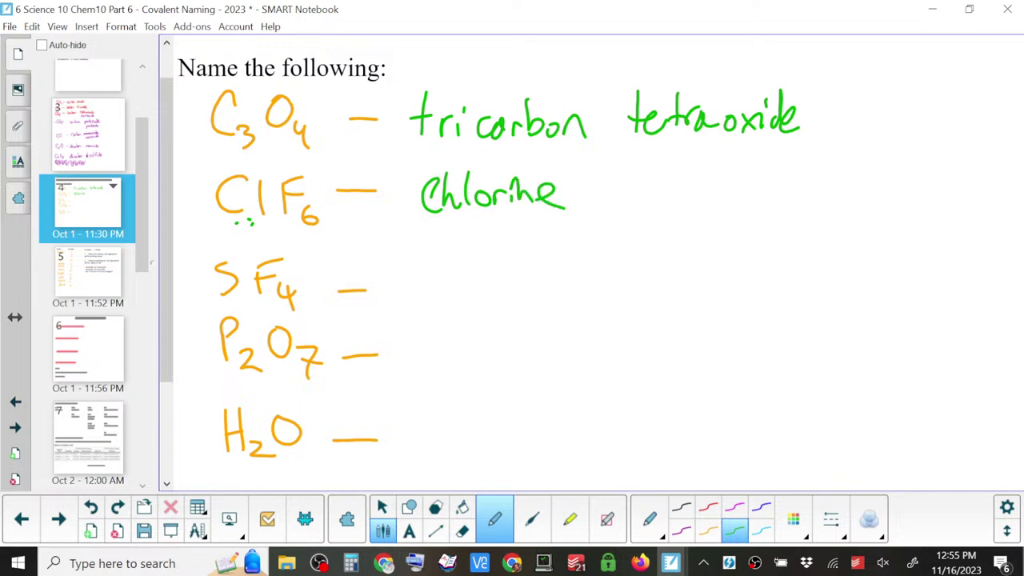
{"action": "mouse_move", "coordinate": [599, 161]}
{"action": "left_mouse_down"}
{"action": "mouse_move", "coordinate": [615, 202]}
{"action": "mouse_move", "coordinate": [667, 201]}
{"action": "left_mouse_up"}
{"action": "mouse_move", "coordinate": [666, 180]}
{"action": "left_mouse_down"}
{"action": "mouse_move", "coordinate": [645, 201]}
{"action": "mouse_move", "coordinate": [686, 194]}
{"action": "mouse_move", "coordinate": [692, 206]}
{"action": "left_mouse_up"}
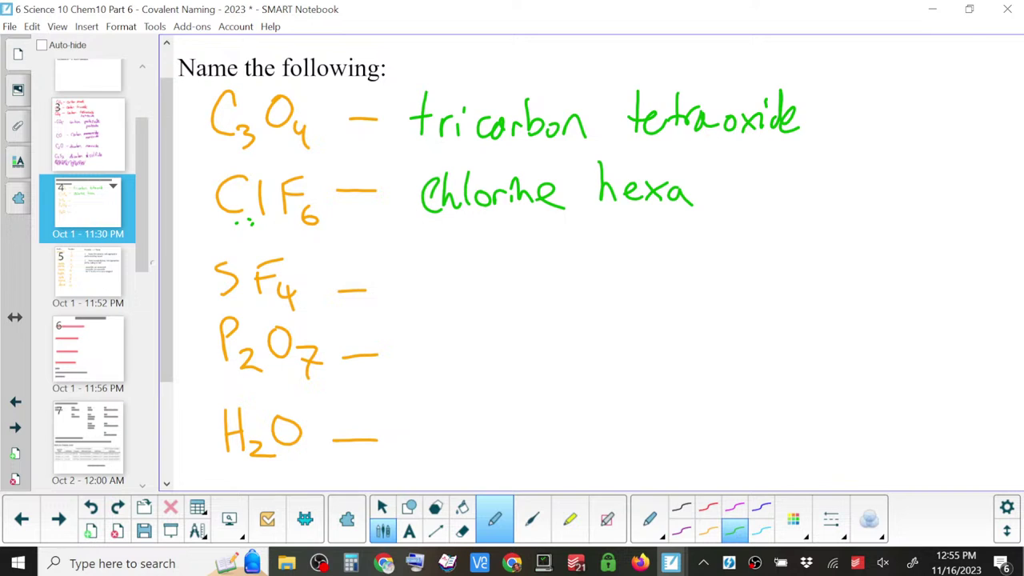
{"action": "mouse_move", "coordinate": [721, 161]}
{"action": "left_mouse_down"}
{"action": "mouse_move", "coordinate": [697, 197]}
{"action": "mouse_move", "coordinate": [712, 184]}
{"action": "left_mouse_up"}
{"action": "mouse_move", "coordinate": [729, 166]}
{"action": "left_mouse_down"}
{"action": "mouse_move", "coordinate": [724, 200]}
{"action": "mouse_move", "coordinate": [774, 197]}
{"action": "mouse_move", "coordinate": [791, 171]}
{"action": "mouse_move", "coordinate": [797, 201]}
{"action": "left_mouse_up"}
{"action": "mouse_move", "coordinate": [814, 165]}
{"action": "left_mouse_down"}
{"action": "mouse_move", "coordinate": [807, 196]}
{"action": "mouse_move", "coordinate": [828, 210]}
{"action": "left_mouse_up"}
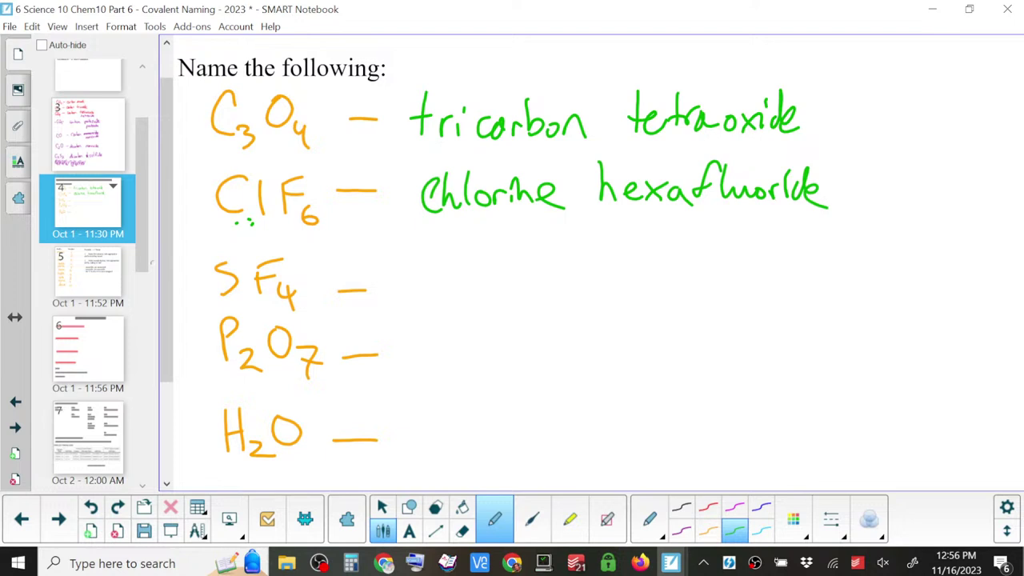
- Write 'sulfur' after the SF4 dash
{"action": "left_click_drag", "start_coordinate": [419, 270], "coordinate": [401, 296]}
{"action": "left_click_drag", "start_coordinate": [424, 280], "coordinate": [440, 299]}
{"action": "left_click_drag", "start_coordinate": [449, 255], "coordinate": [448, 297]}
{"action": "left_click_drag", "start_coordinate": [477, 262], "coordinate": [468, 292]}
{"action": "left_click_drag", "start_coordinate": [459, 281], "coordinate": [506, 293]}
{"action": "left_click_drag", "start_coordinate": [511, 277], "coordinate": [526, 275]}
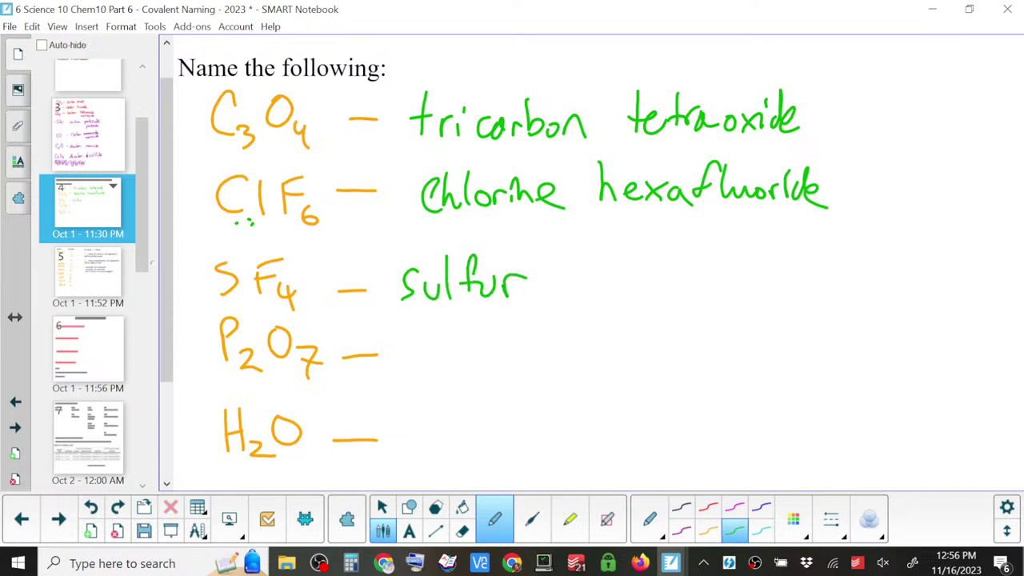
- Add 'tetrafluoride' after 'sulfur' on the SF4 line
{"action": "left_click_drag", "start_coordinate": [574, 249], "coordinate": [569, 296]}
{"action": "left_click_drag", "start_coordinate": [561, 276], "coordinate": [573, 277]}
{"action": "left_click_drag", "start_coordinate": [578, 280], "coordinate": [607, 289]}
{"action": "left_click_drag", "start_coordinate": [619, 254], "coordinate": [620, 289]}
{"action": "left_click_drag", "start_coordinate": [607, 277], "coordinate": [640, 269]}
{"action": "mouse_move", "coordinate": [645, 269]}
{"action": "left_mouse_down"}
{"action": "mouse_move", "coordinate": [647, 289]}
{"action": "mouse_move", "coordinate": [667, 296]}
{"action": "left_mouse_up"}
{"action": "left_click_drag", "start_coordinate": [700, 255], "coordinate": [685, 290]}
{"action": "mouse_move", "coordinate": [673, 277]}
{"action": "left_mouse_down"}
{"action": "mouse_move", "coordinate": [710, 264]}
{"action": "mouse_move", "coordinate": [713, 293]}
{"action": "left_mouse_up"}
{"action": "left_click_drag", "start_coordinate": [720, 280], "coordinate": [752, 290]}
{"action": "mouse_move", "coordinate": [755, 272]}
{"action": "left_mouse_down"}
{"action": "mouse_move", "coordinate": [761, 288]}
{"action": "mouse_move", "coordinate": [781, 272]}
{"action": "mouse_move", "coordinate": [805, 289]}
{"action": "left_mouse_up"}
{"action": "mouse_move", "coordinate": [817, 272]}
{"action": "left_mouse_down"}
{"action": "mouse_move", "coordinate": [807, 291]}
{"action": "mouse_move", "coordinate": [835, 296]}
{"action": "left_mouse_up"}
{"action": "scroll", "coordinate": [495, 245], "scroll_direction": "down", "scroll_amount": 2}
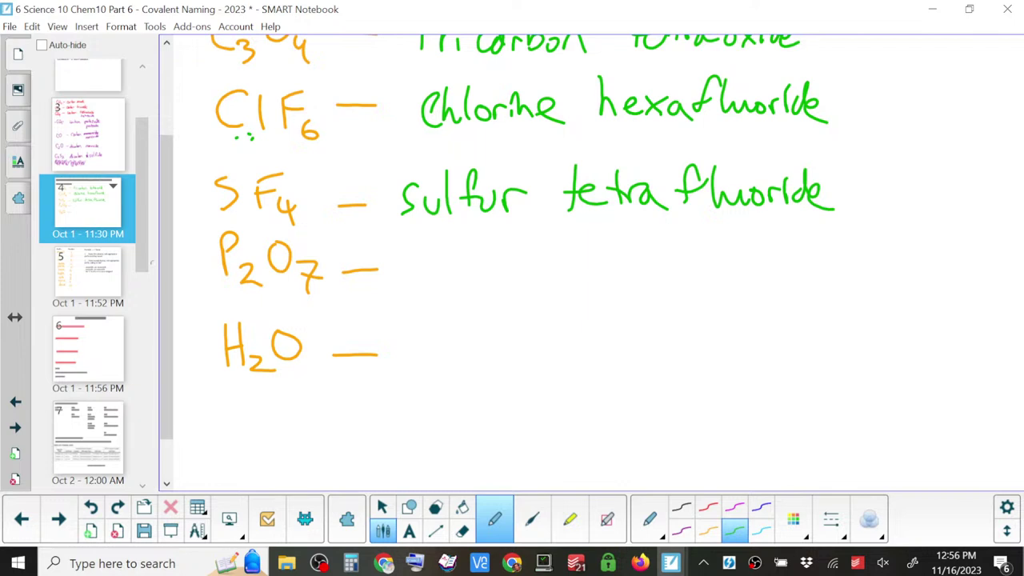
- Write 'diphosphorus heptoxide' in green after the P2O7 dash
{"action": "mouse_move", "coordinate": [414, 259]}
{"action": "left_mouse_down"}
{"action": "mouse_move", "coordinate": [425, 288]}
{"action": "mouse_move", "coordinate": [456, 272]}
{"action": "mouse_move", "coordinate": [474, 276]}
{"action": "mouse_move", "coordinate": [498, 252]}
{"action": "mouse_move", "coordinate": [507, 289]}
{"action": "mouse_move", "coordinate": [521, 234]}
{"action": "mouse_move", "coordinate": [547, 259]}
{"action": "mouse_move", "coordinate": [592, 252]}
{"action": "mouse_move", "coordinate": [591, 279]}
{"action": "left_mouse_up"}
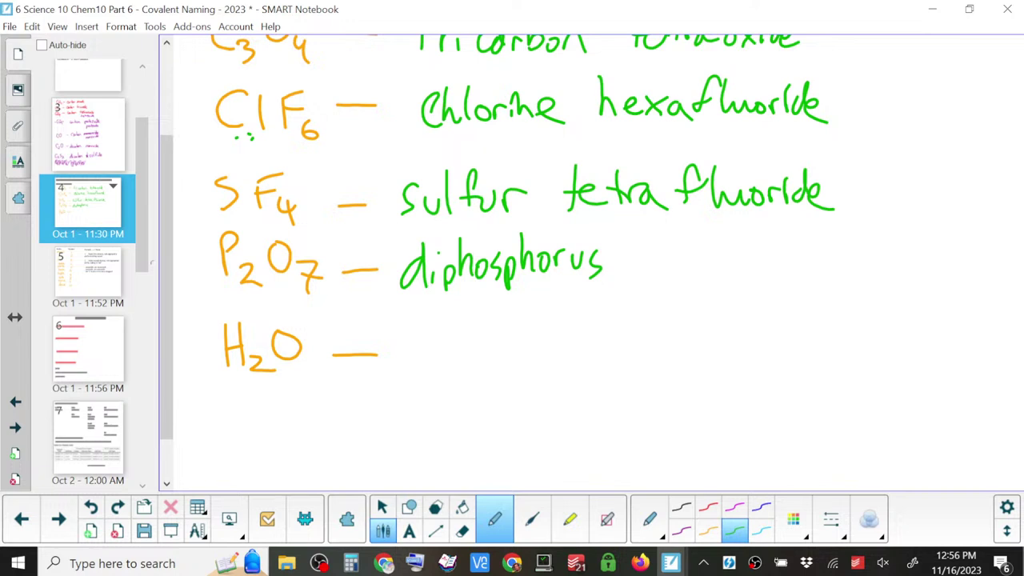
{"action": "mouse_move", "coordinate": [644, 221]}
{"action": "left_mouse_down"}
{"action": "mouse_move", "coordinate": [659, 269]}
{"action": "mouse_move", "coordinate": [681, 267]}
{"action": "left_mouse_up"}
{"action": "left_click_drag", "start_coordinate": [699, 217], "coordinate": [700, 269]}
{"action": "mouse_move", "coordinate": [688, 248]}
{"action": "left_mouse_down"}
{"action": "mouse_move", "coordinate": [711, 242]}
{"action": "mouse_move", "coordinate": [717, 263]}
{"action": "mouse_move", "coordinate": [727, 250]}
{"action": "left_mouse_up"}
{"action": "mouse_move", "coordinate": [735, 246]}
{"action": "left_mouse_down"}
{"action": "mouse_move", "coordinate": [748, 268]}
{"action": "mouse_move", "coordinate": [736, 269]}
{"action": "left_mouse_up"}
{"action": "left_click", "coordinate": [764, 232]}
{"action": "mouse_move", "coordinate": [756, 251]}
{"action": "left_mouse_down"}
{"action": "mouse_move", "coordinate": [758, 268]}
{"action": "mouse_move", "coordinate": [782, 223]}
{"action": "mouse_move", "coordinate": [804, 261]}
{"action": "left_mouse_up"}
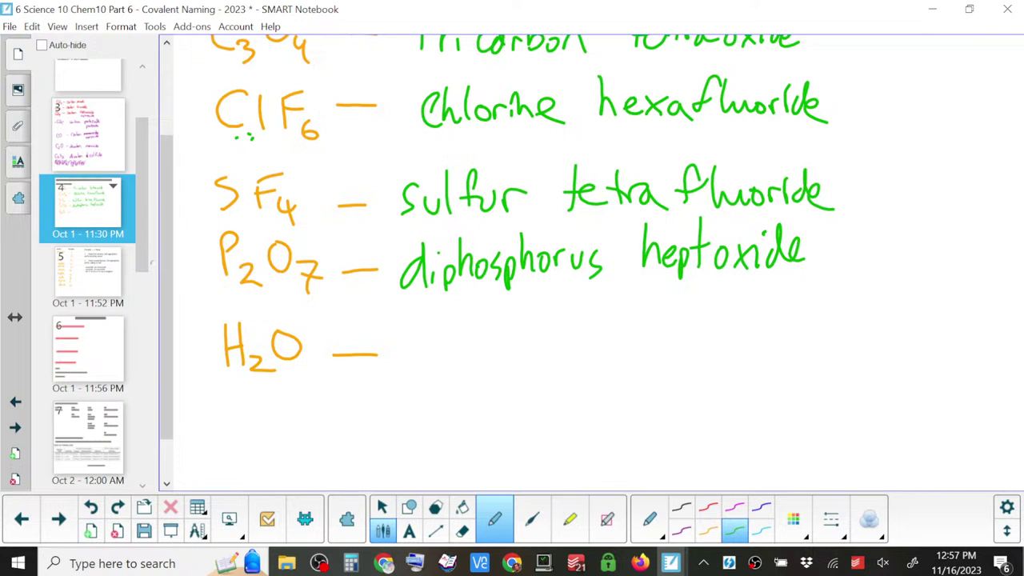
- Write 'dihydrogen monoxide' beside H2O, then maximize the DHMO facts browser window
{"action": "mouse_move", "coordinate": [428, 349]}
{"action": "left_mouse_down"}
{"action": "mouse_move", "coordinate": [412, 369]}
{"action": "mouse_move", "coordinate": [427, 352]}
{"action": "left_mouse_up"}
{"action": "left_click_drag", "start_coordinate": [430, 323], "coordinate": [443, 369]}
{"action": "left_click_drag", "start_coordinate": [457, 313], "coordinate": [458, 369]}
{"action": "left_click_drag", "start_coordinate": [460, 352], "coordinate": [473, 368]}
{"action": "mouse_move", "coordinate": [478, 345]}
{"action": "left_mouse_down"}
{"action": "mouse_move", "coordinate": [493, 346]}
{"action": "mouse_move", "coordinate": [482, 386]}
{"action": "left_mouse_up"}
{"action": "left_click_drag", "start_coordinate": [507, 350], "coordinate": [496, 366]}
{"action": "left_click_drag", "start_coordinate": [508, 324], "coordinate": [511, 368]}
{"action": "mouse_move", "coordinate": [516, 345]}
{"action": "left_mouse_down"}
{"action": "mouse_move", "coordinate": [534, 360]}
{"action": "mouse_move", "coordinate": [551, 352]}
{"action": "left_mouse_up"}
{"action": "mouse_move", "coordinate": [568, 349]}
{"action": "left_mouse_down"}
{"action": "mouse_move", "coordinate": [550, 387]}
{"action": "mouse_move", "coordinate": [610, 368]}
{"action": "left_mouse_up"}
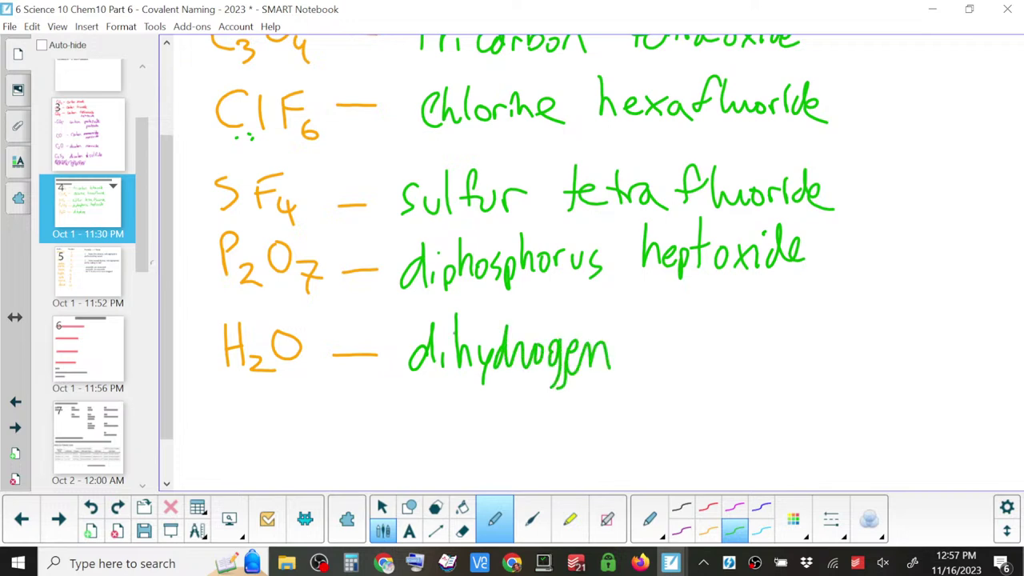
{"action": "mouse_move", "coordinate": [653, 336]}
{"action": "left_mouse_down"}
{"action": "mouse_move", "coordinate": [654, 350]}
{"action": "mouse_move", "coordinate": [688, 332]}
{"action": "mouse_move", "coordinate": [699, 352]}
{"action": "mouse_move", "coordinate": [723, 340]}
{"action": "mouse_move", "coordinate": [747, 357]}
{"action": "mouse_move", "coordinate": [764, 312]}
{"action": "mouse_move", "coordinate": [794, 352]}
{"action": "left_mouse_up"}
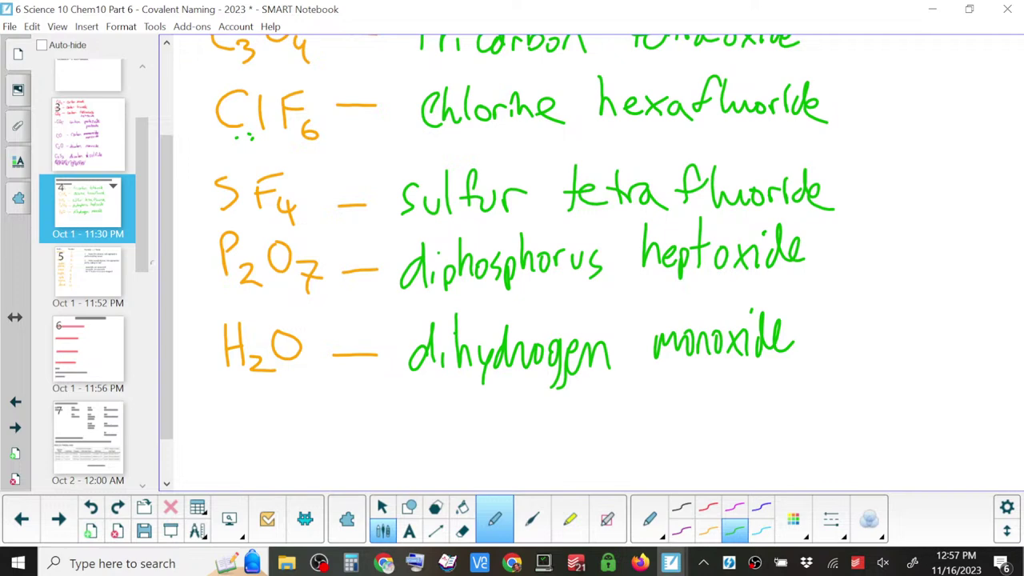
{"action": "left_click", "coordinate": [384, 563]}
{"action": "mouse_move", "coordinate": [637, 210]}
{"action": "left_mouse_down"}
{"action": "mouse_move", "coordinate": [599, 91]}
{"action": "mouse_move", "coordinate": [450, 86]}
{"action": "mouse_move", "coordinate": [451, 6]}
{"action": "left_mouse_up"}
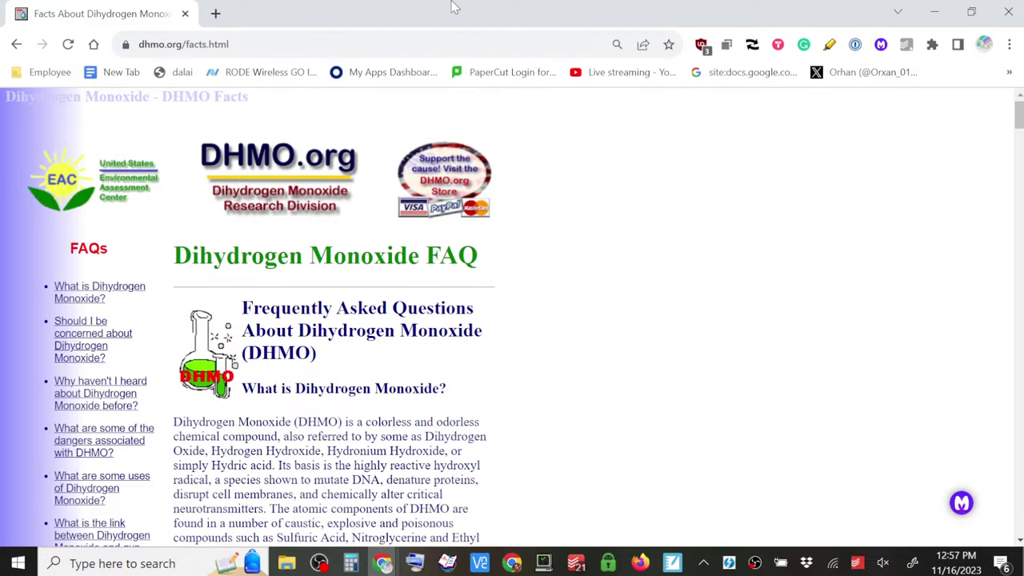
- Scroll down the dhmo.org FAQ past 'Should I be concerned' to the critics section
{"action": "scroll", "coordinate": [511, 320], "scroll_direction": "down", "scroll_amount": 3}
{"action": "scroll", "coordinate": [512, 319], "scroll_direction": "up", "scroll_amount": 2}
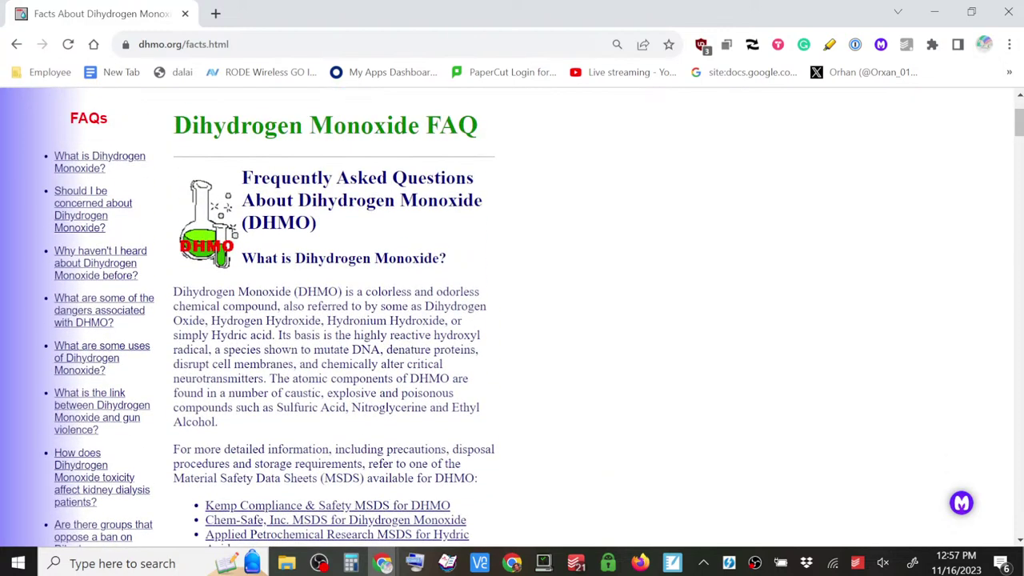
{"action": "scroll", "coordinate": [512, 320], "scroll_direction": "down", "scroll_amount": 4}
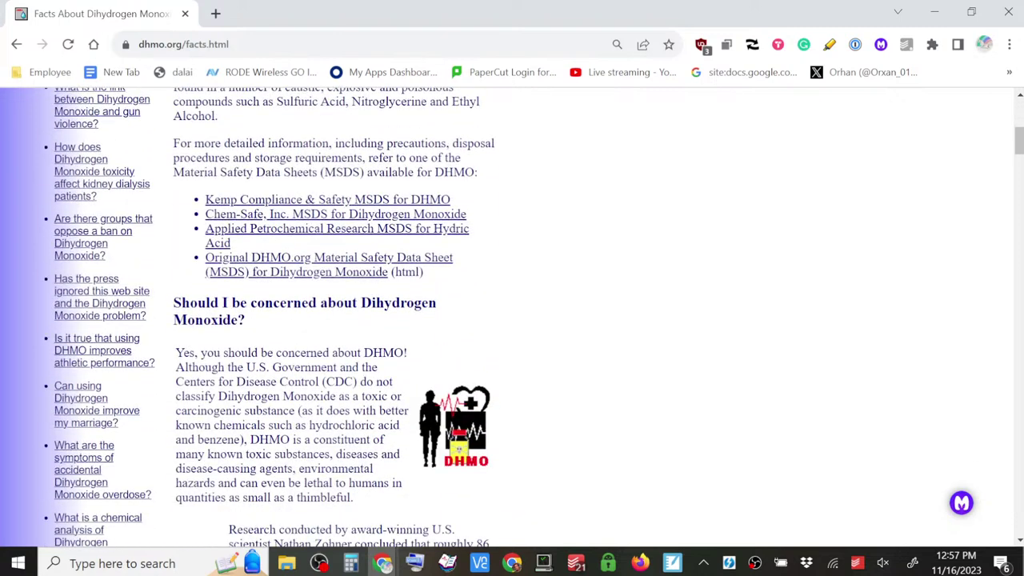
{"action": "scroll", "coordinate": [512, 320], "scroll_direction": "down", "scroll_amount": 2}
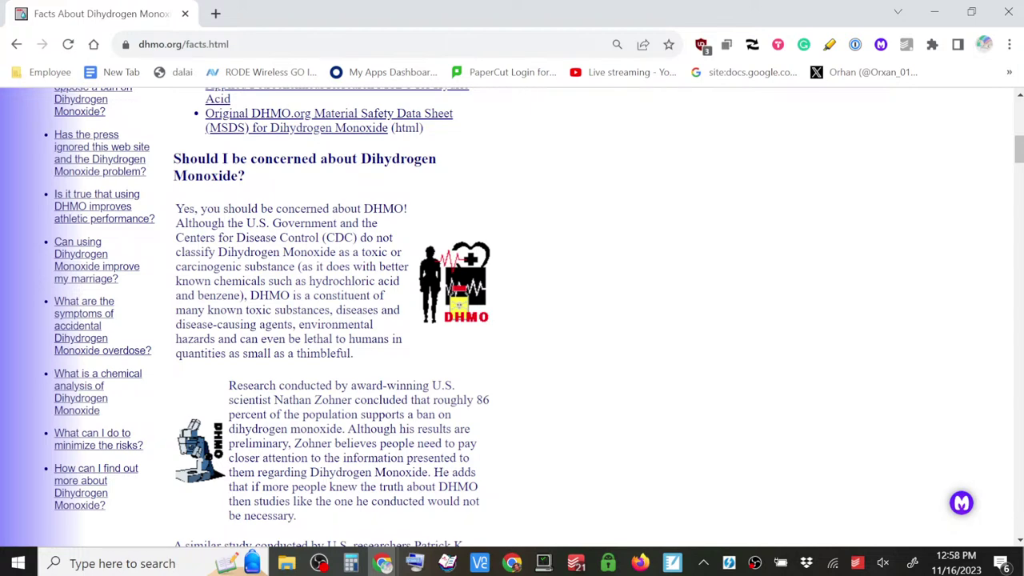
{"action": "scroll", "coordinate": [512, 320], "scroll_direction": "down", "scroll_amount": 4}
{"action": "scroll", "coordinate": [512, 320], "scroll_direction": "down", "scroll_amount": 4}
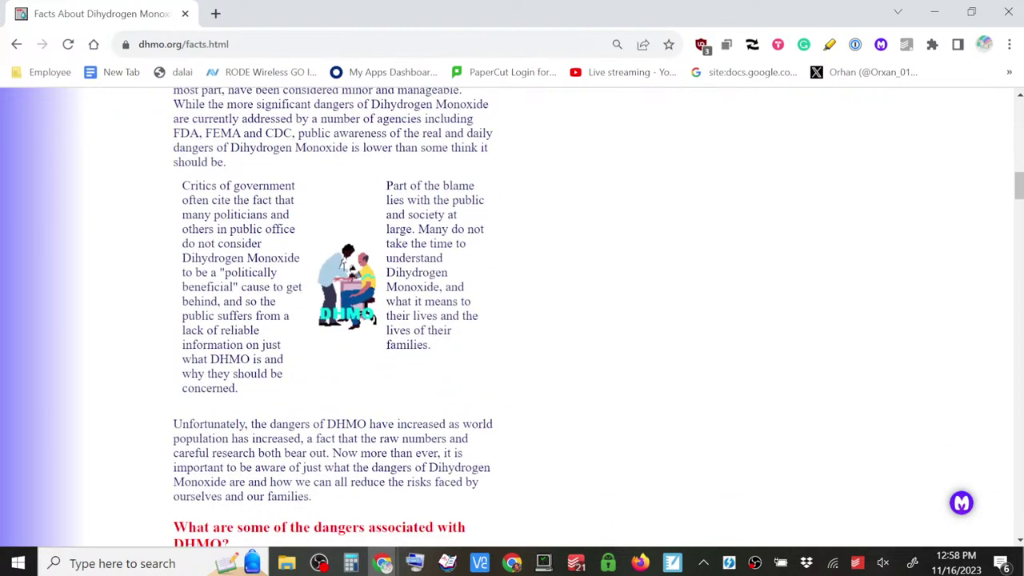
- Scroll through the DHMO dangers, then close Chrome and the SMART Notebook lesson, answering the save prompt
{"action": "scroll", "coordinate": [512, 320], "scroll_direction": "down", "scroll_amount": 6}
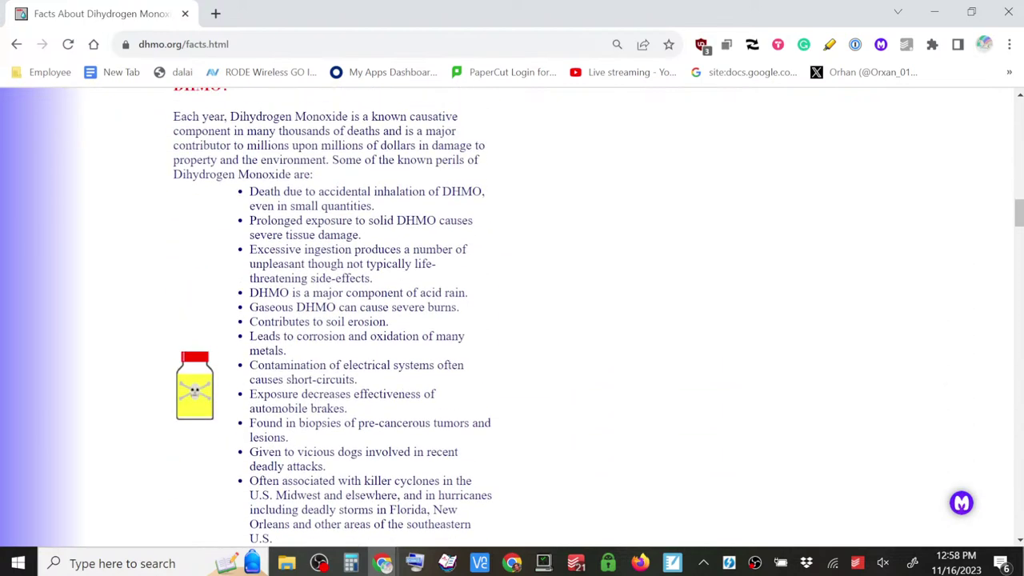
{"action": "scroll", "coordinate": [512, 319], "scroll_direction": "down", "scroll_amount": 1}
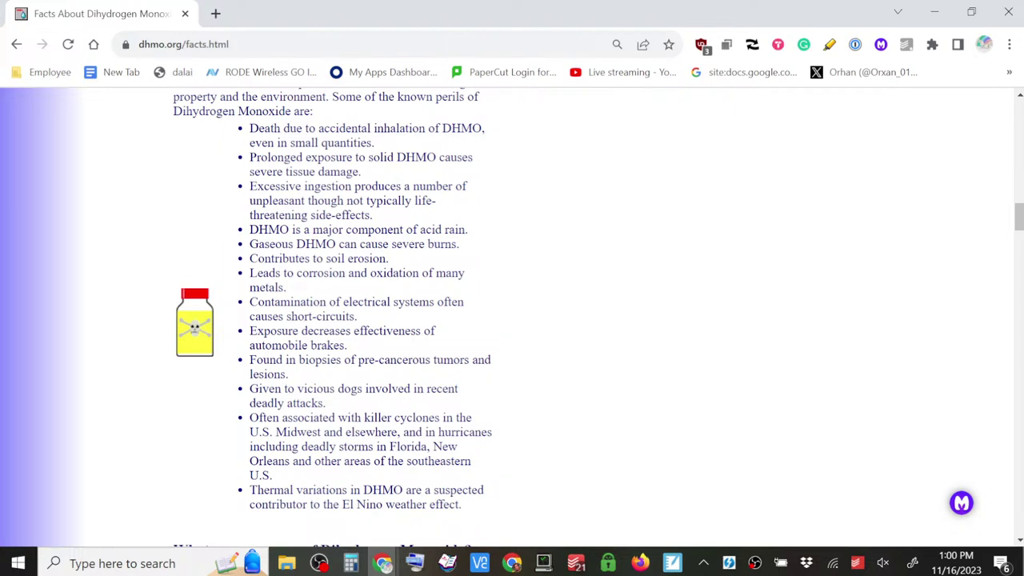
{"action": "left_click", "coordinate": [1009, 12]}
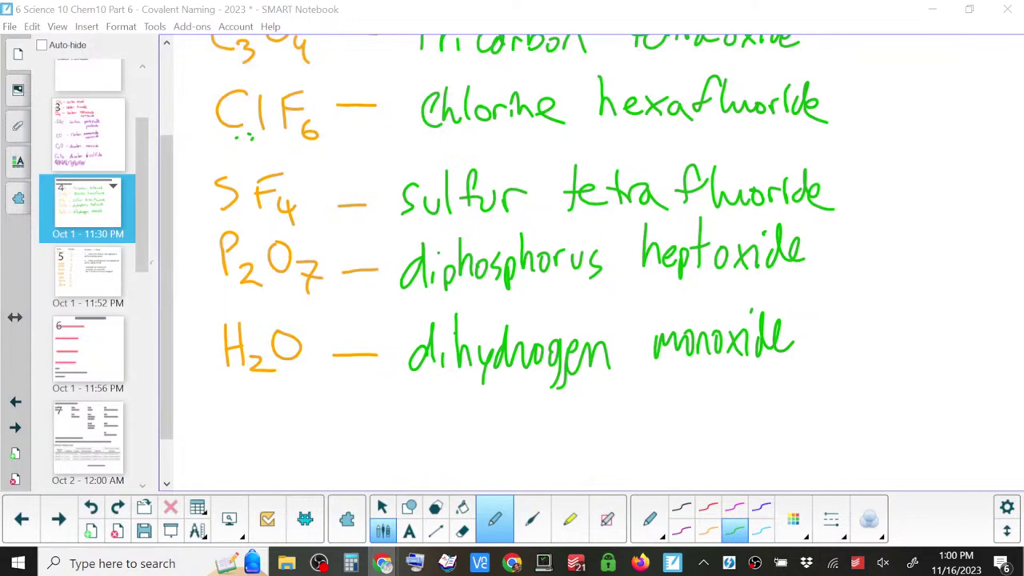
{"action": "left_click", "coordinate": [1007, 9]}
{"action": "key", "text": "Return"}
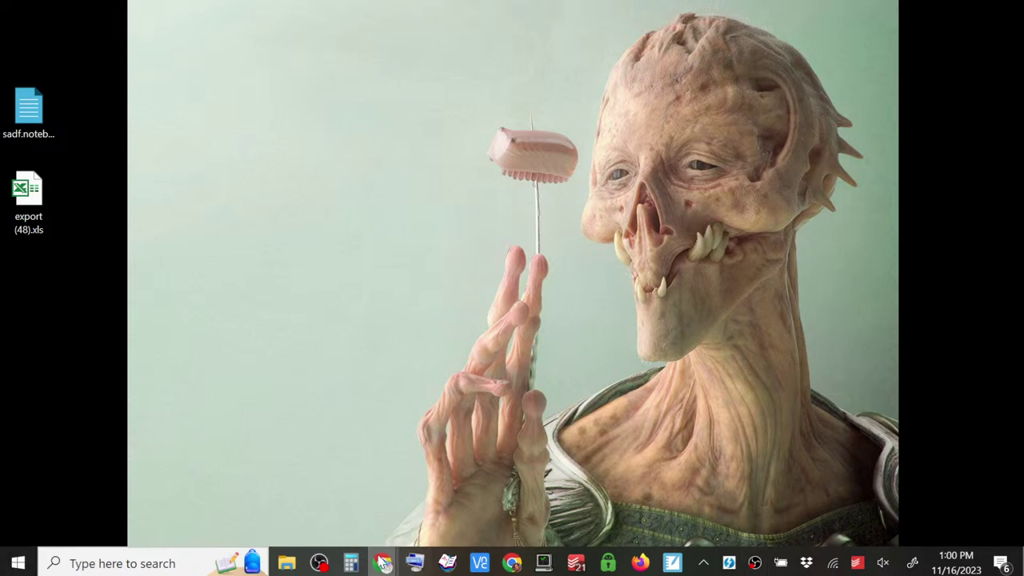
{"action": "mouse_move", "coordinate": [383, 563]}
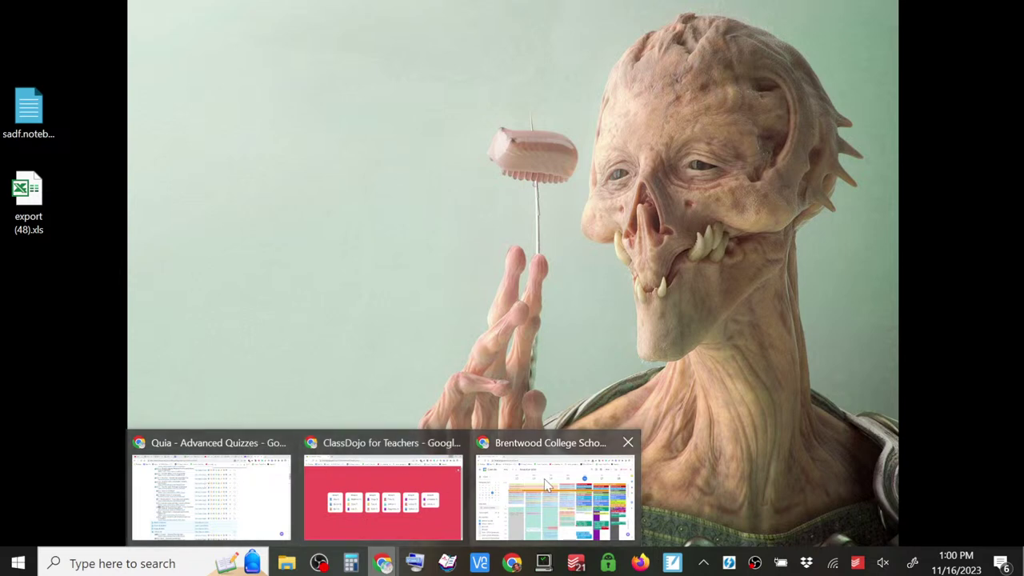